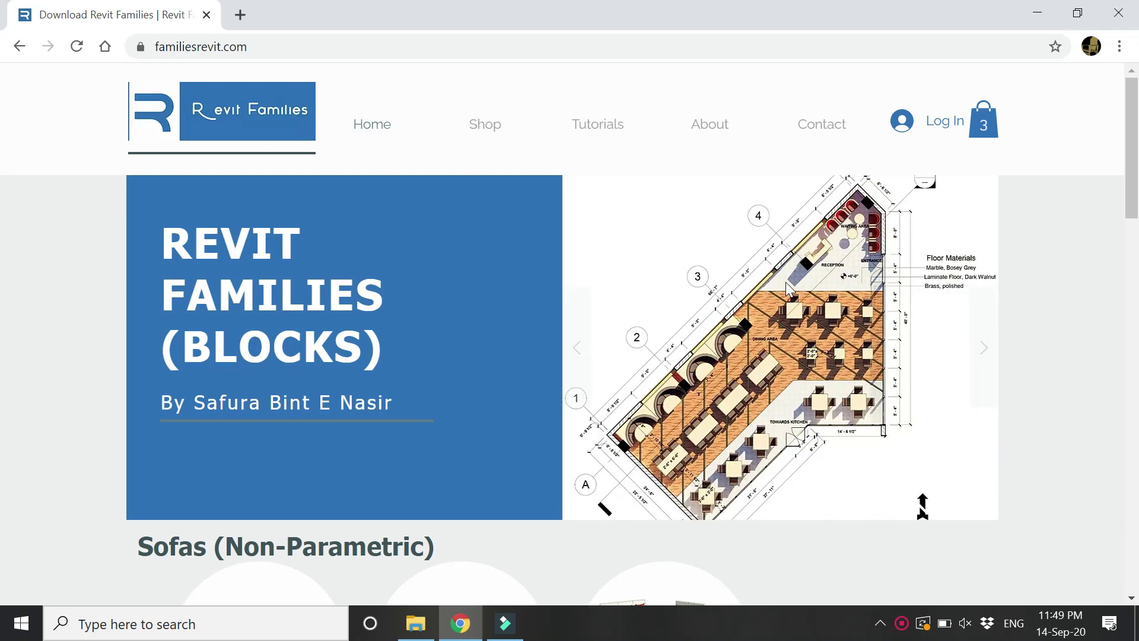
Step: Look through the sofa, folding door, door, window and center table family galleries on the Revit Families home page
scroll(742, 341, "down", 4)
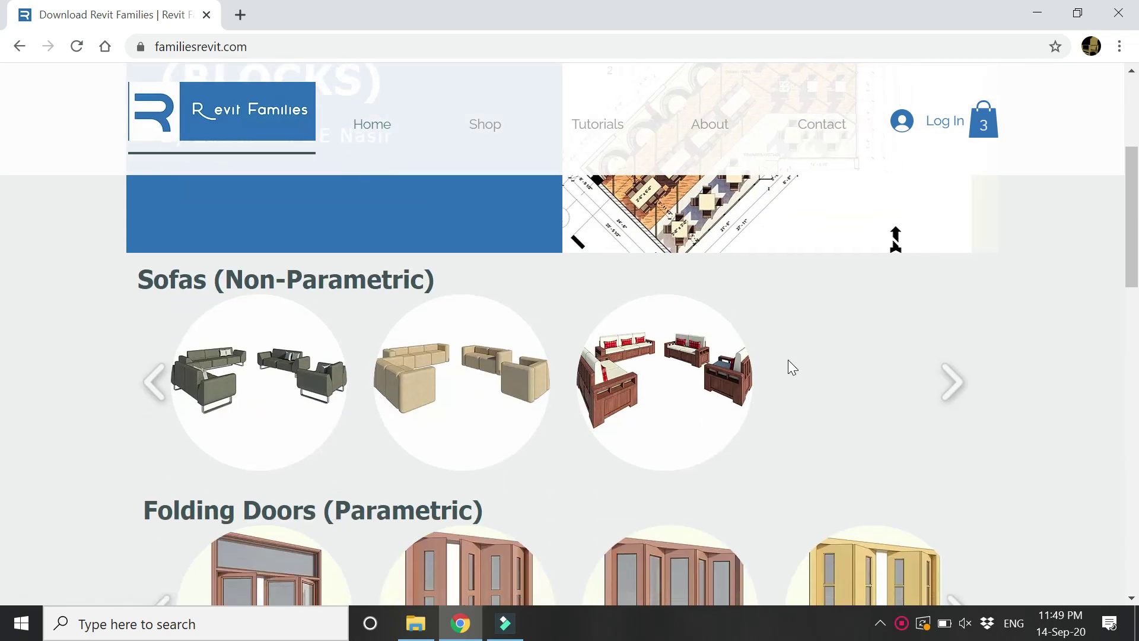
scroll(814, 366, "down", 3)
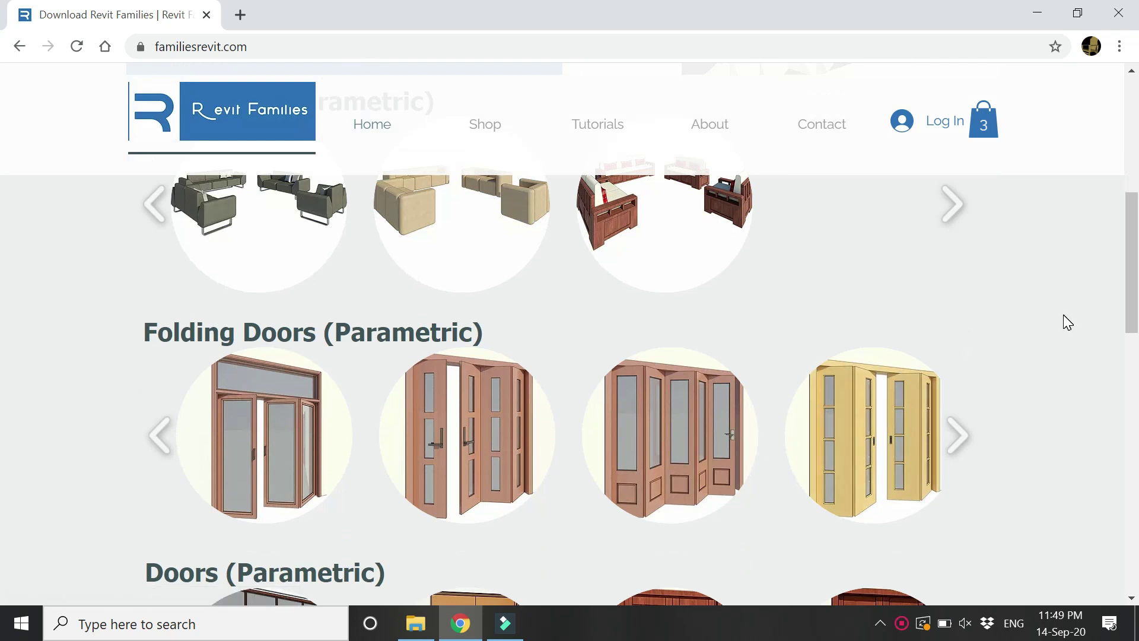
scroll(1064, 315, "down", 6)
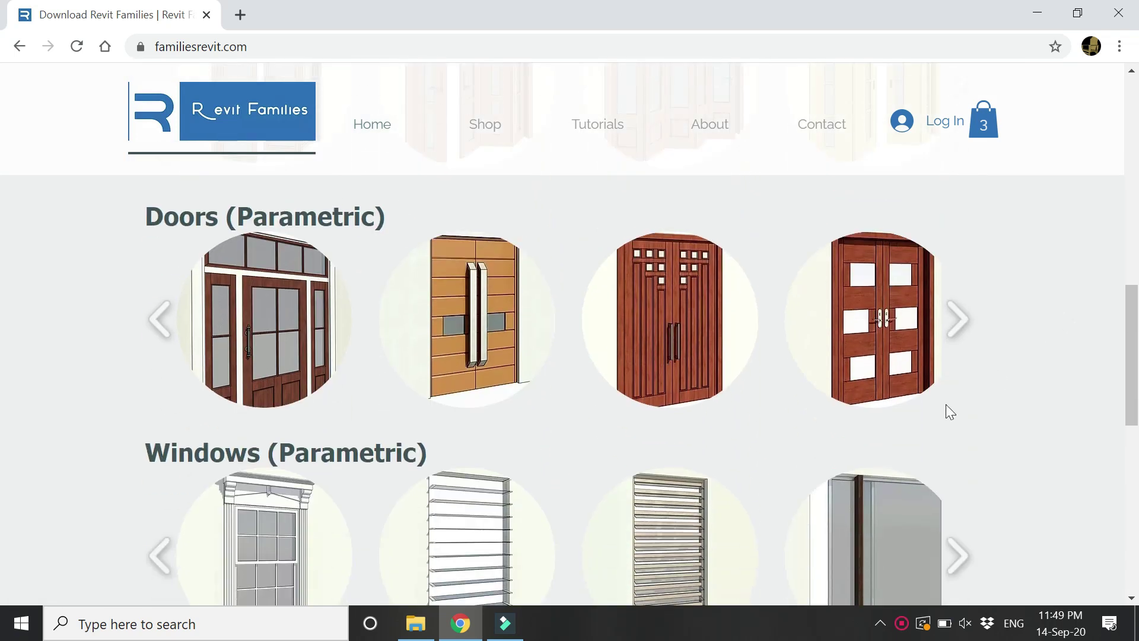
scroll(946, 406, "down", 2)
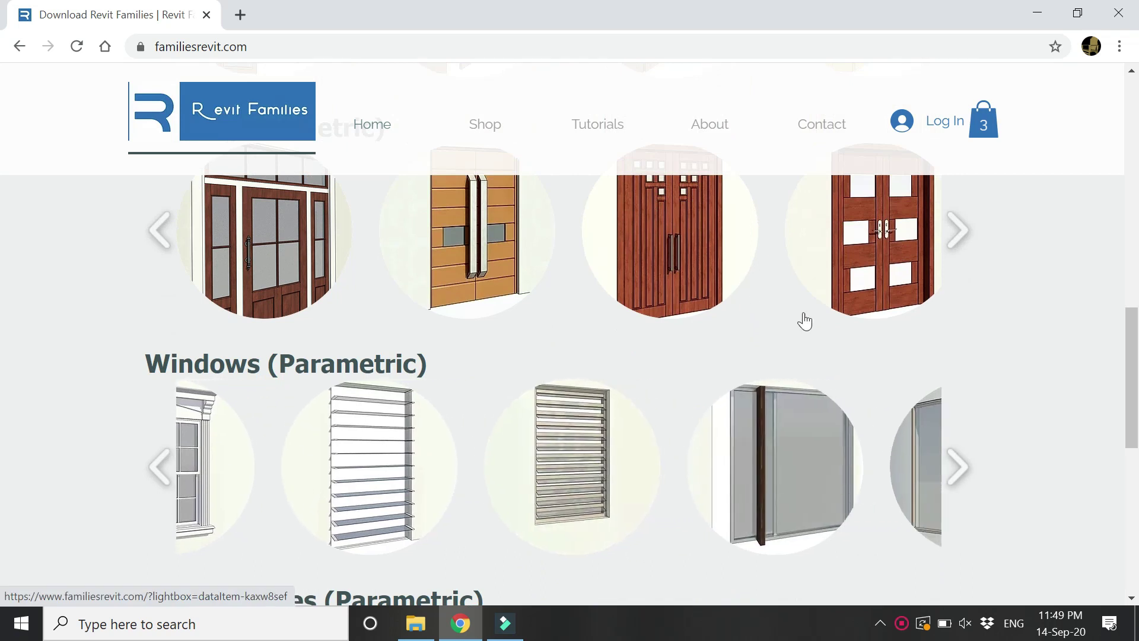
scroll(946, 351, "down", 3)
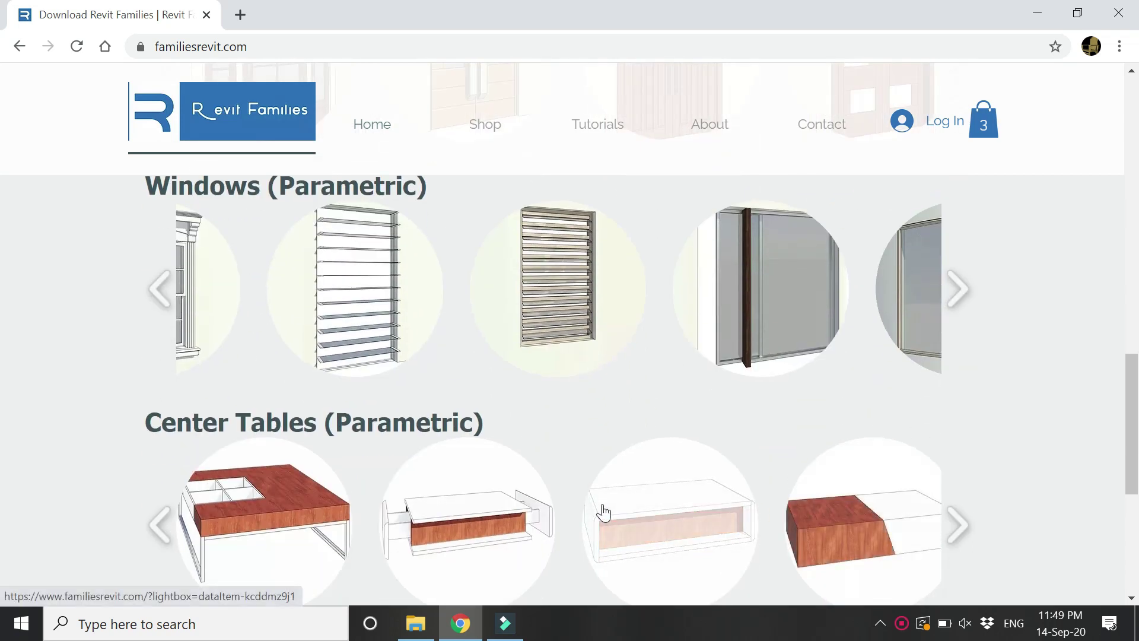
scroll(315, 486, "up", 2)
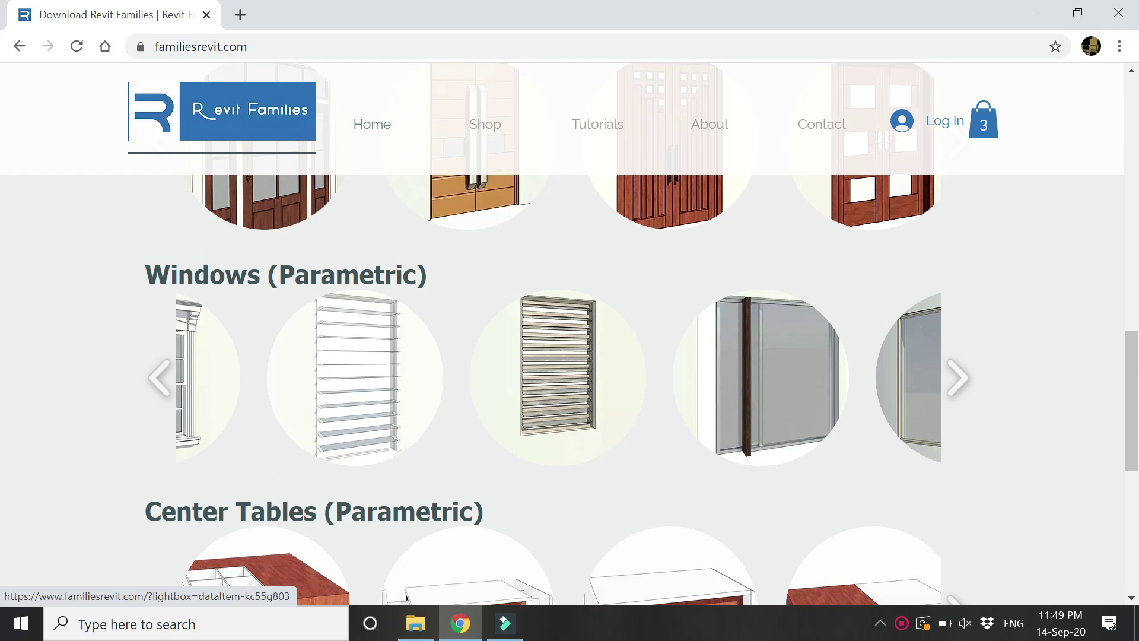
scroll(383, 289, "up", 4)
scroll(416, 425, "down", 5)
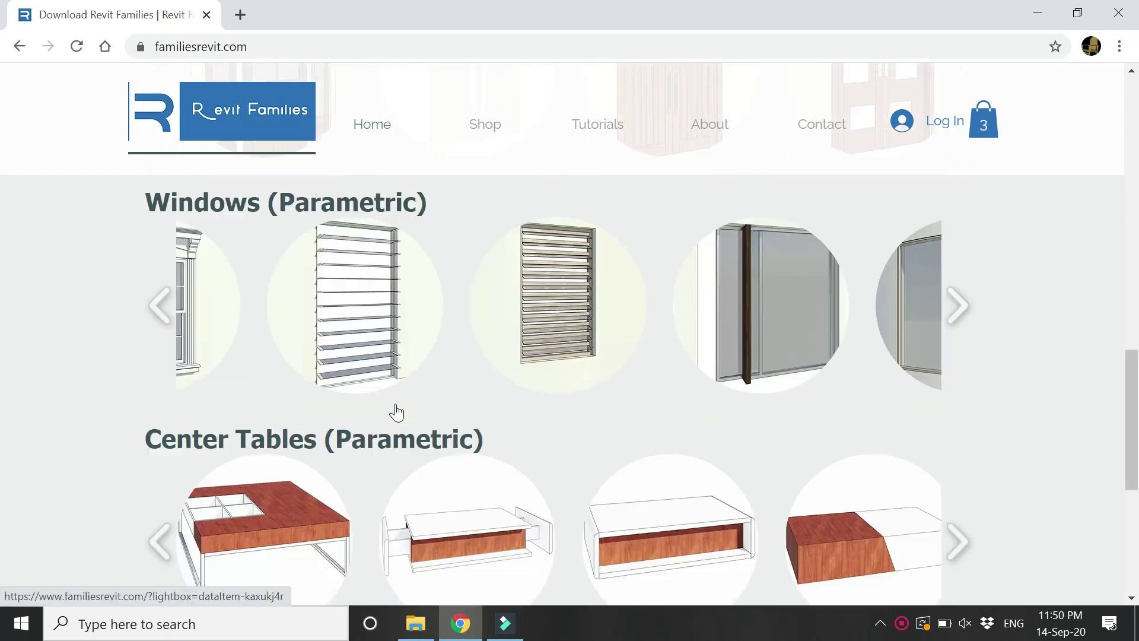
scroll(300, 501, "up", 8)
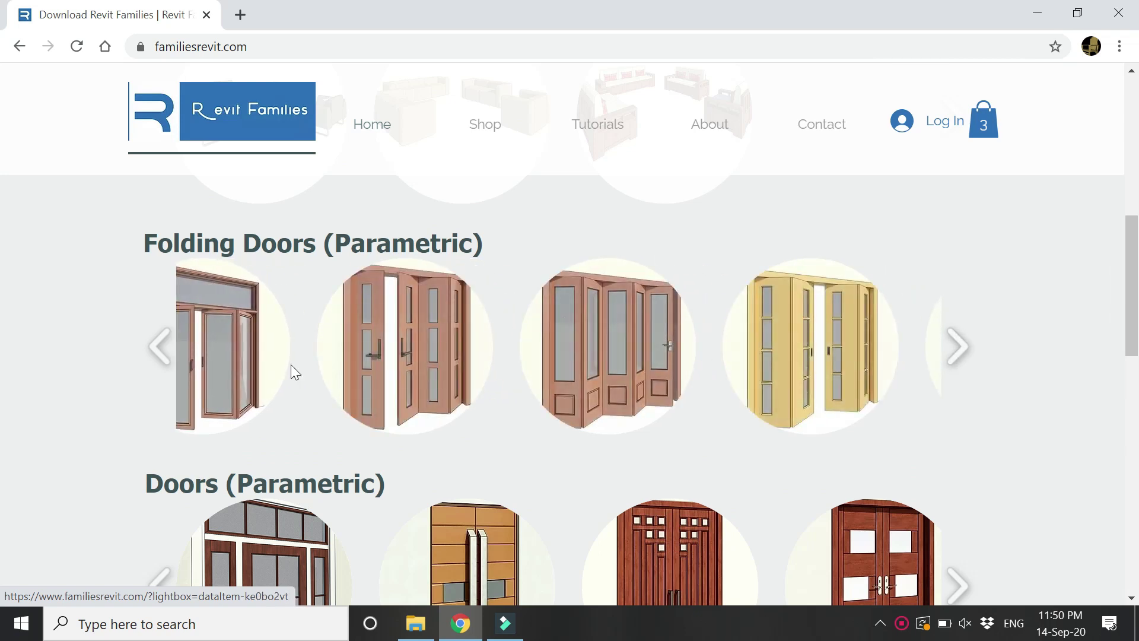
scroll(290, 368, "up", 2)
scroll(294, 380, "up", 3)
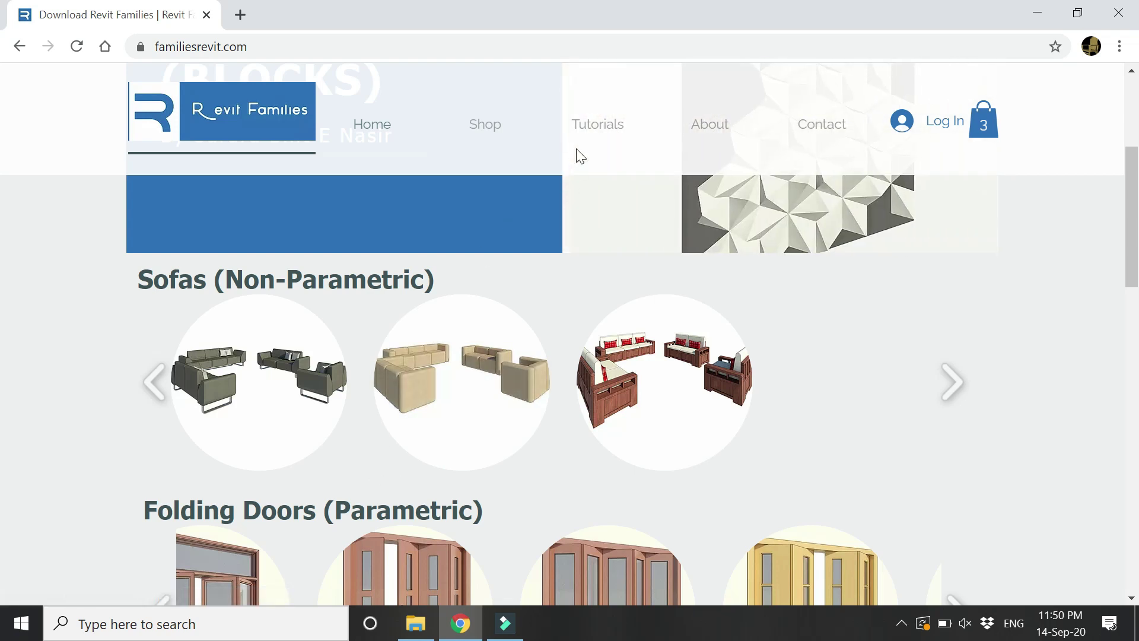
Step: Open the website's Tutorials page and look over the videos for the family categories
left_click(594, 131)
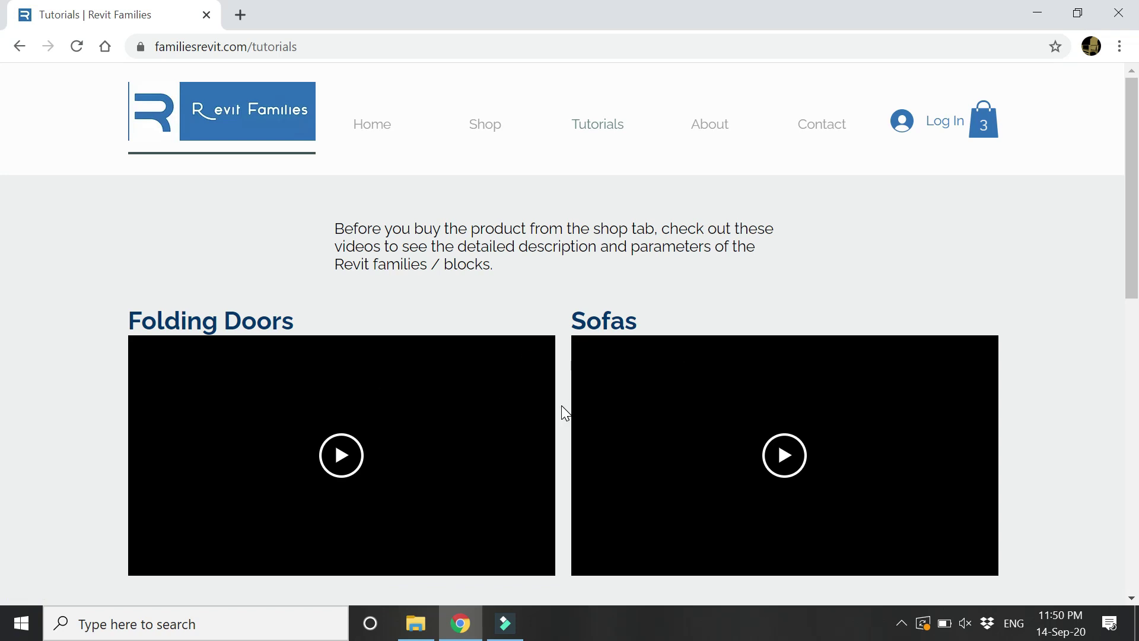
scroll(436, 446, "down", 6)
scroll(702, 412, "down", 6)
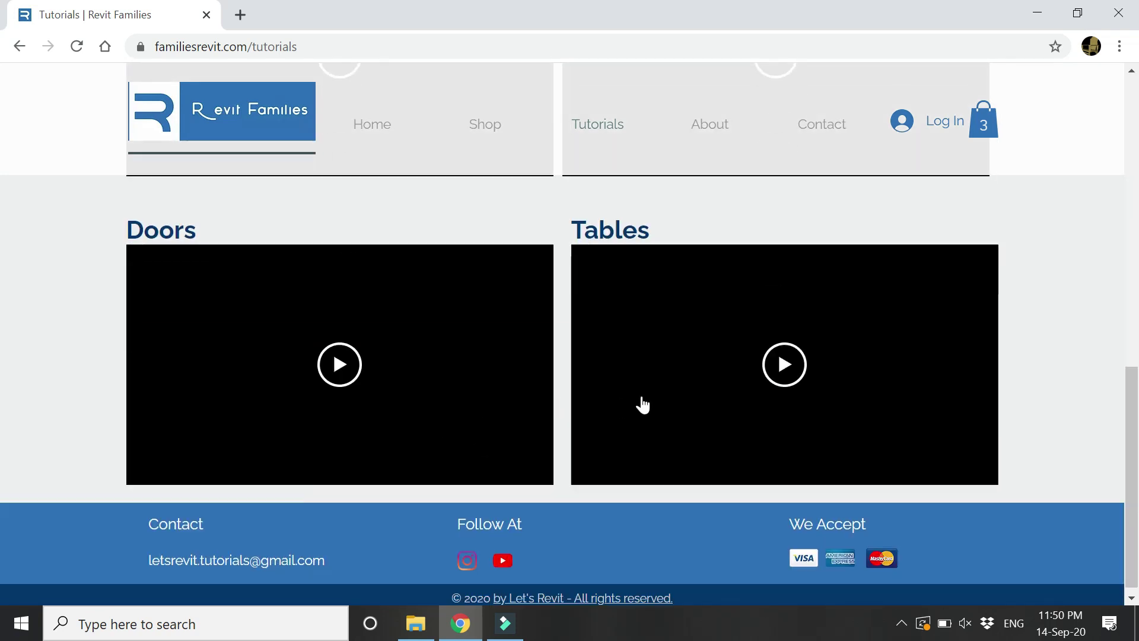
scroll(643, 405, "up", 12)
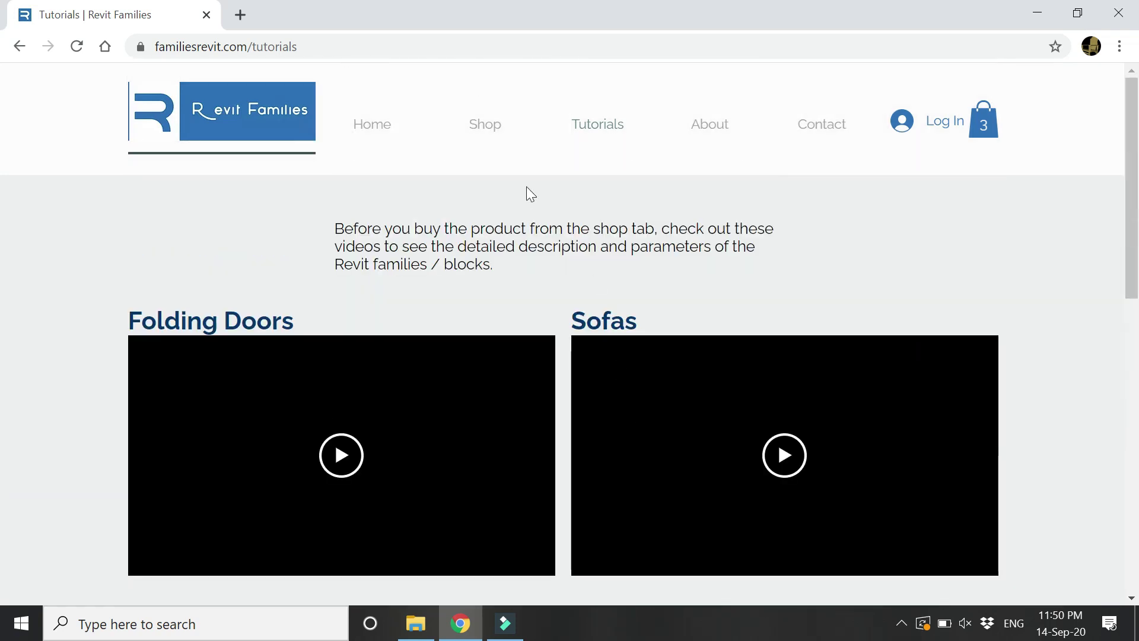
Step: Open the website's Shop page and look over the families offered for sale
left_click(475, 126)
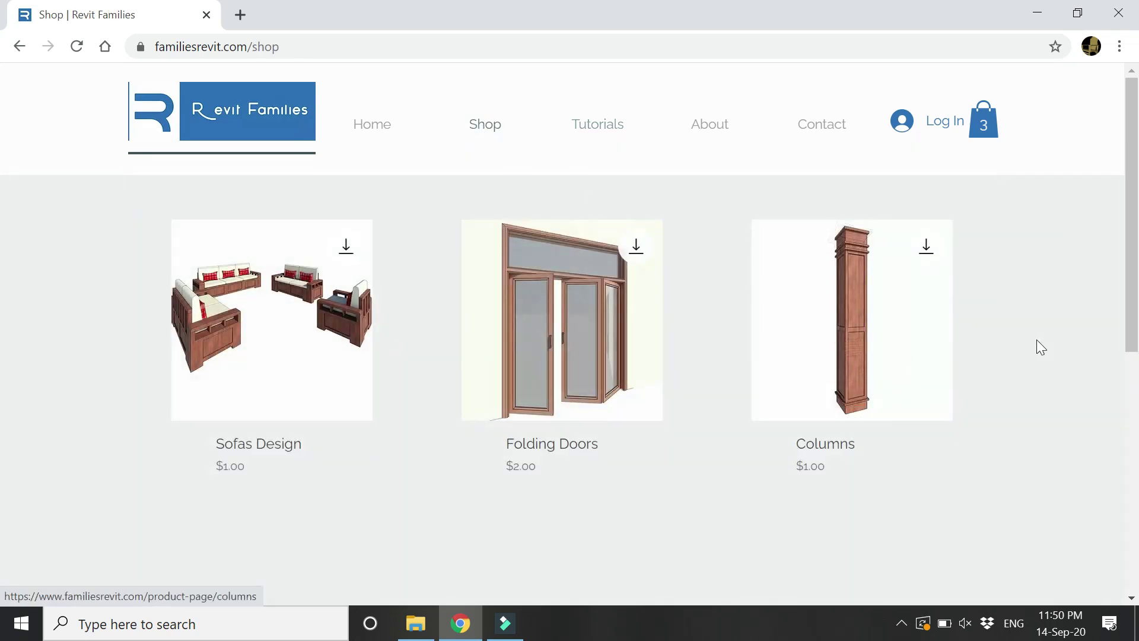
scroll(1039, 344, "down", 5)
scroll(596, 395, "up", 5)
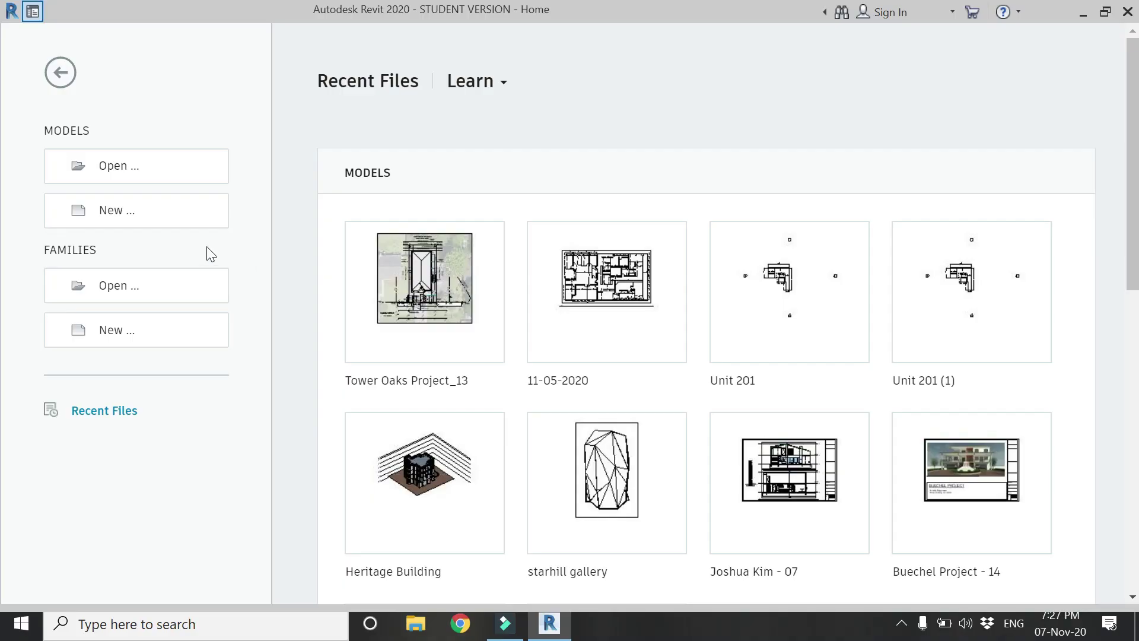
Step: Switch to Revit and create a new project model from a template
left_click(179, 211)
left_click(487, 273)
left_click(490, 308)
left_click(516, 367)
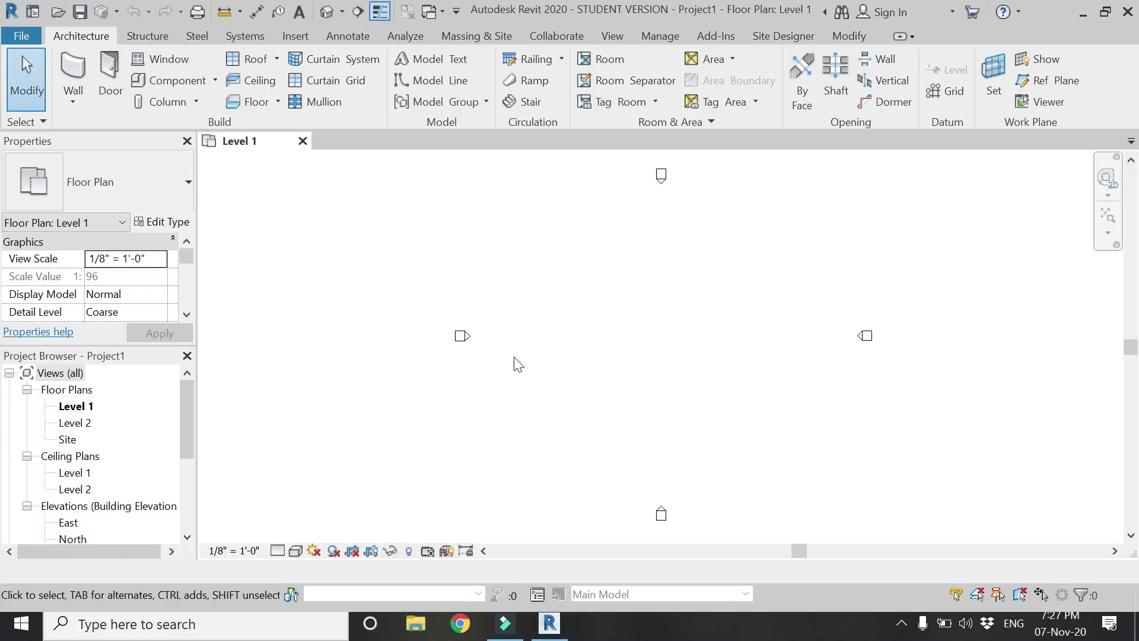
Step: Start a new in-place mass, dismissing the Show Mass message and accepting the name
left_click(479, 38)
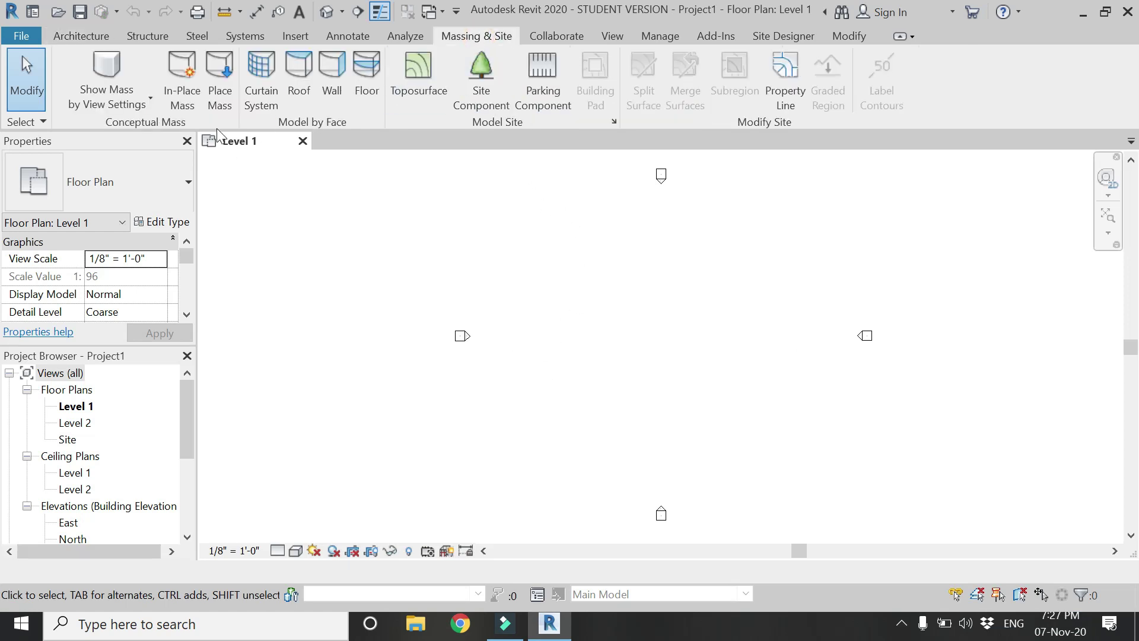
left_click(182, 80)
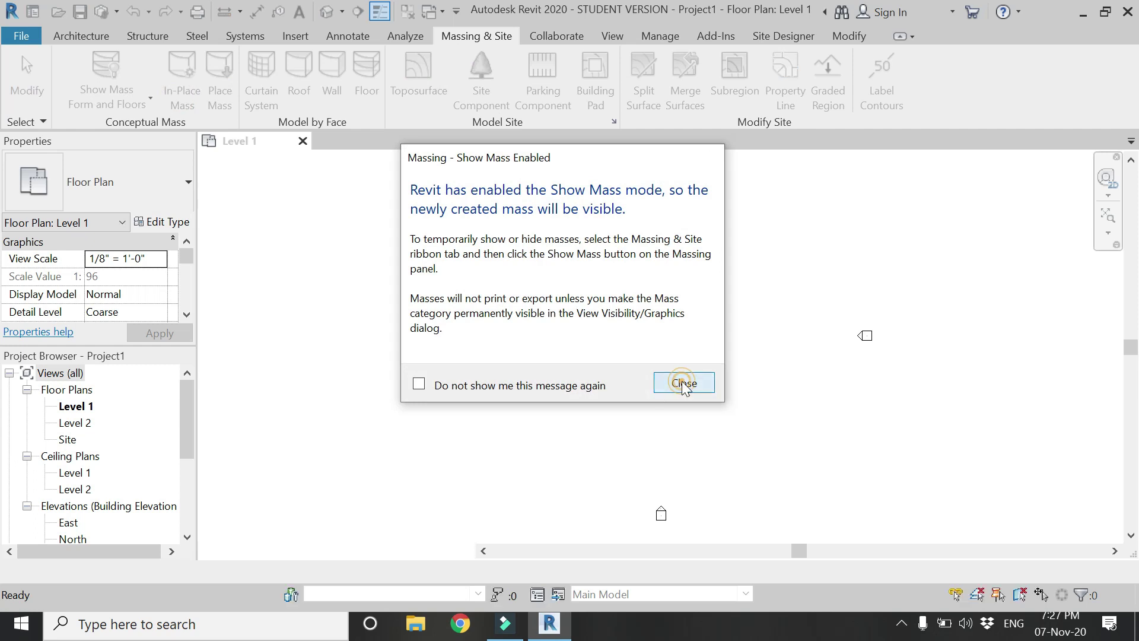
left_click(683, 383)
left_click(567, 340)
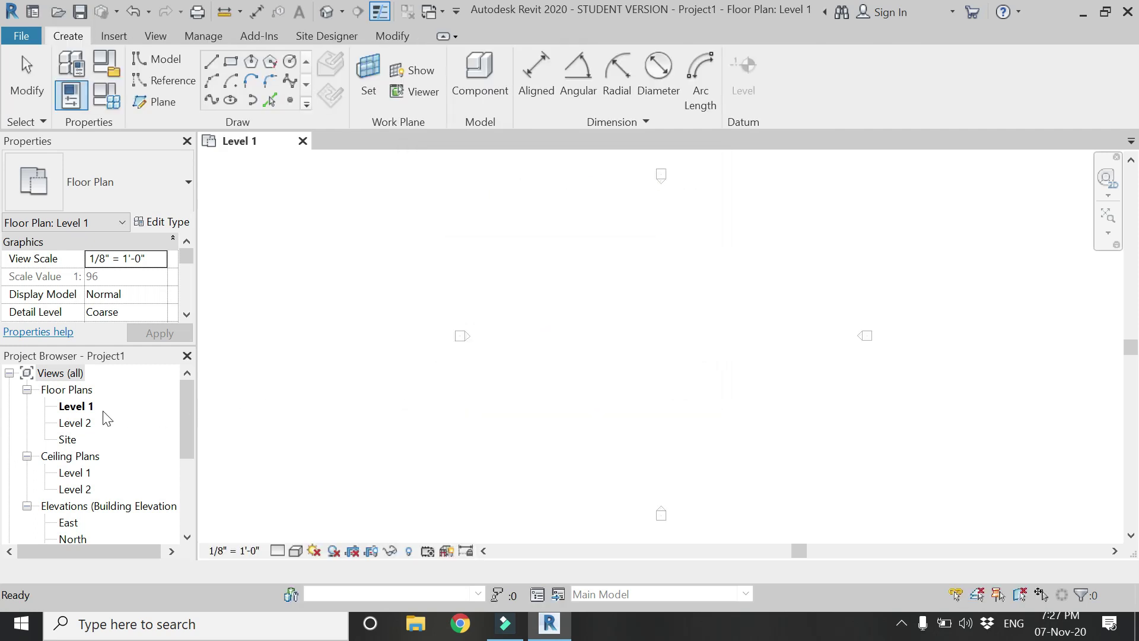
Step: On the Level 2 floor plan, sketch a square of reference lines about 4' per side, drawn on the work plane
double_click(86, 426)
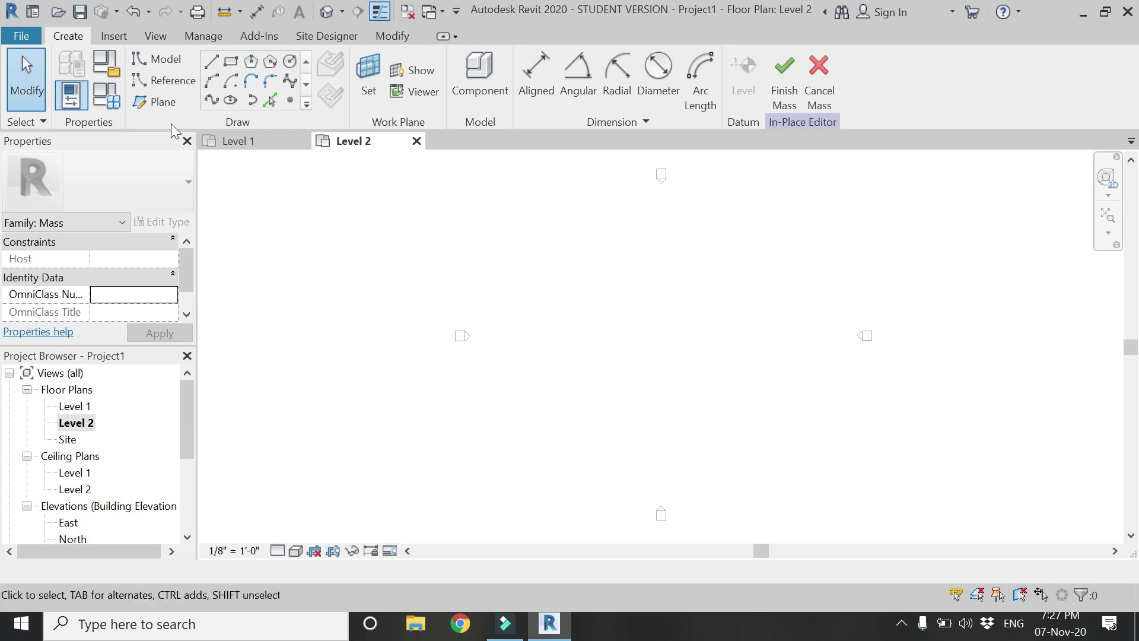
left_click(174, 80)
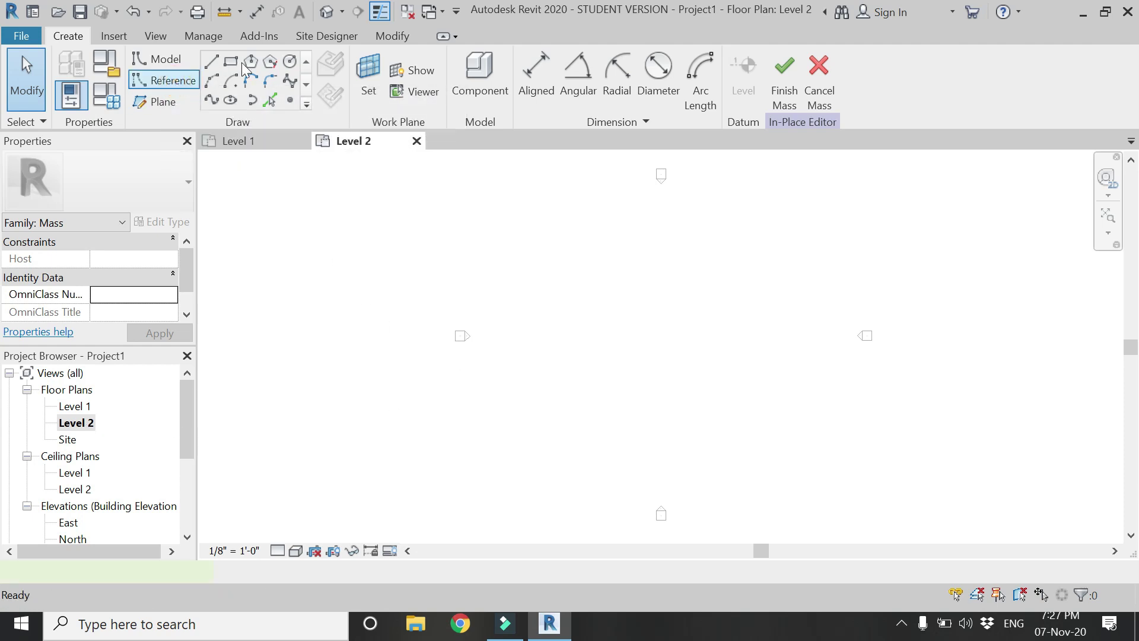
left_click(161, 64)
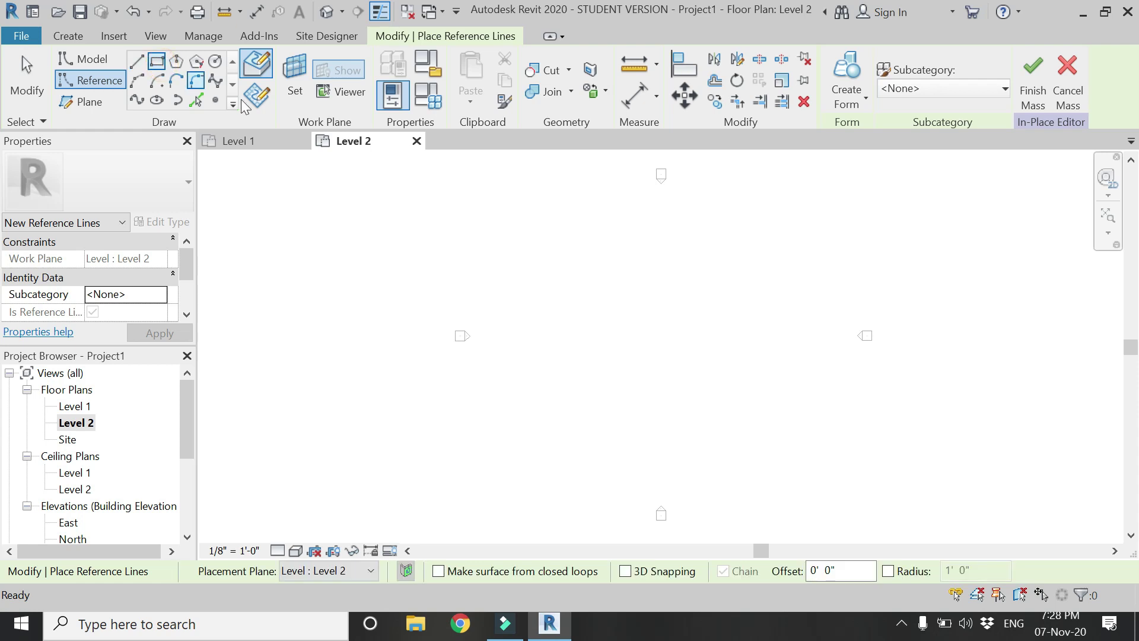
left_click(260, 104)
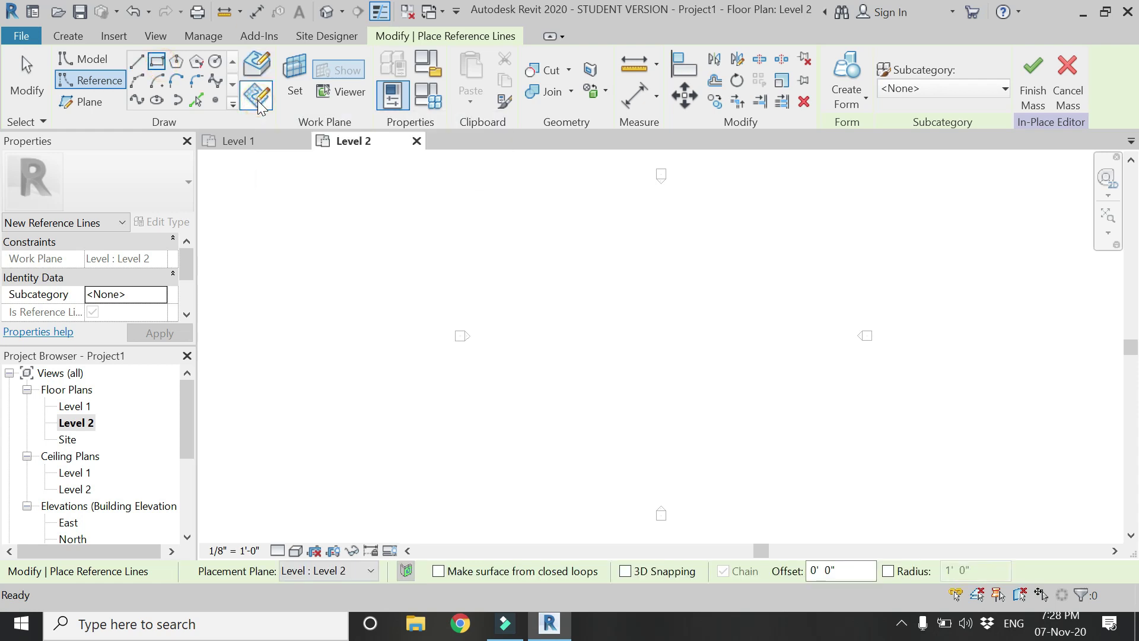
scroll(568, 284, "up", 3)
scroll(585, 305, "up", 1)
left_click(584, 301)
left_click(601, 319)
key("Escape")
key("Escape")
scroll(599, 312, "up", 3)
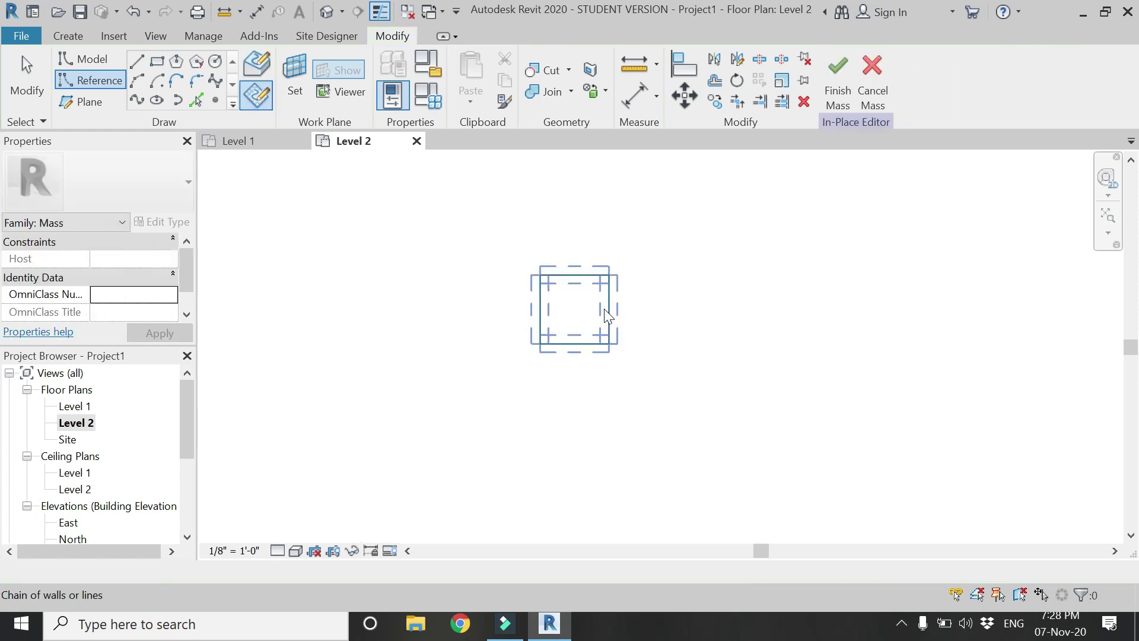
Step: Set the horizontal width of the reference-line square to 6"
left_click(608, 310)
left_click(573, 376)
type("6\"")
key("Return")
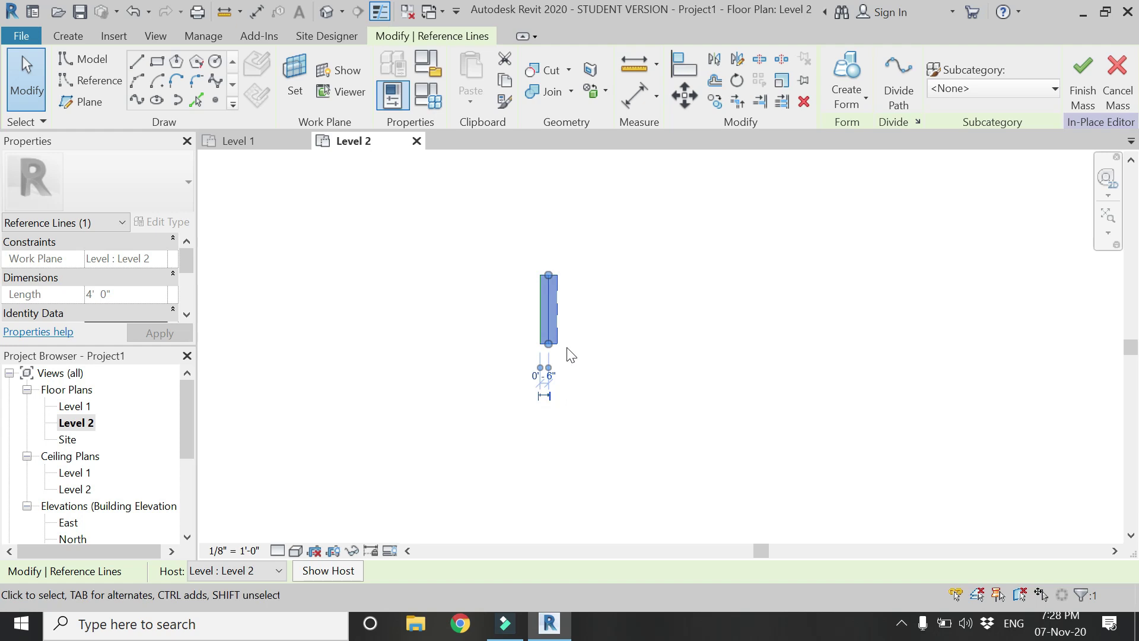
key("Escape")
Step: Set the vertical length of the reference-line rectangle to 6"
scroll(551, 386, "up", 4)
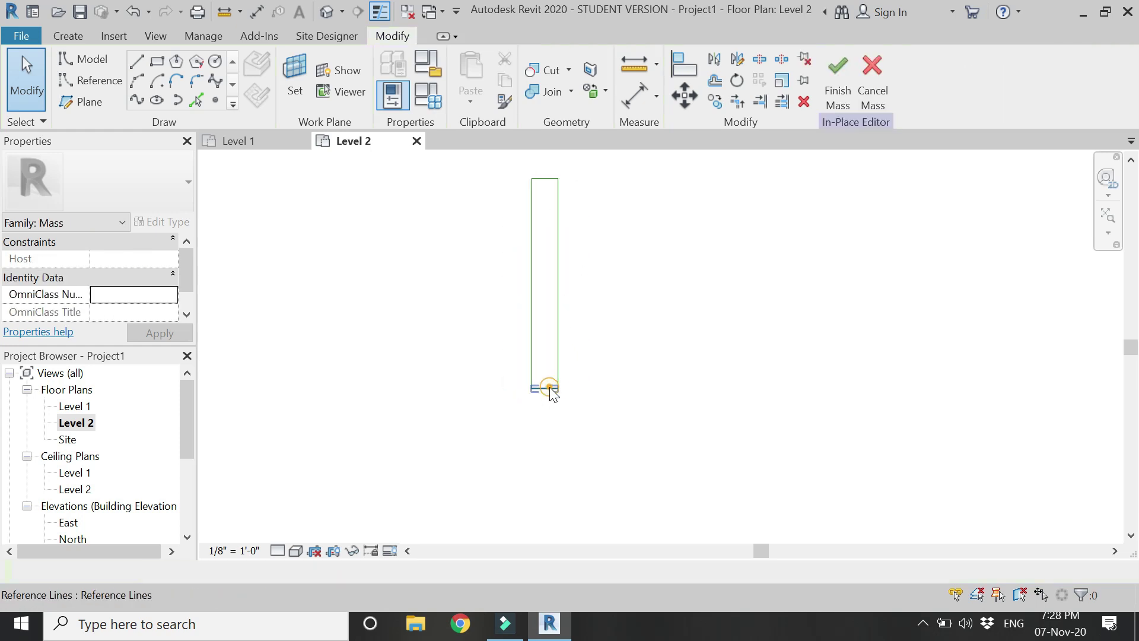
left_click(551, 388)
left_click(481, 279)
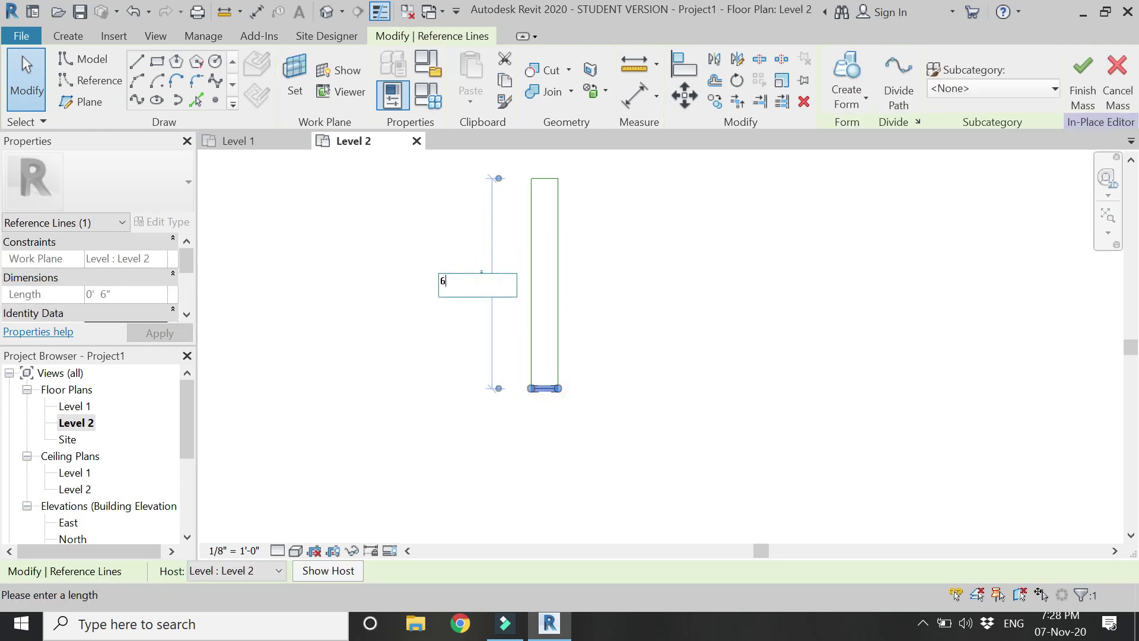
type("6\"")
key("Return")
key("Escape")
scroll(555, 243, "up", 3)
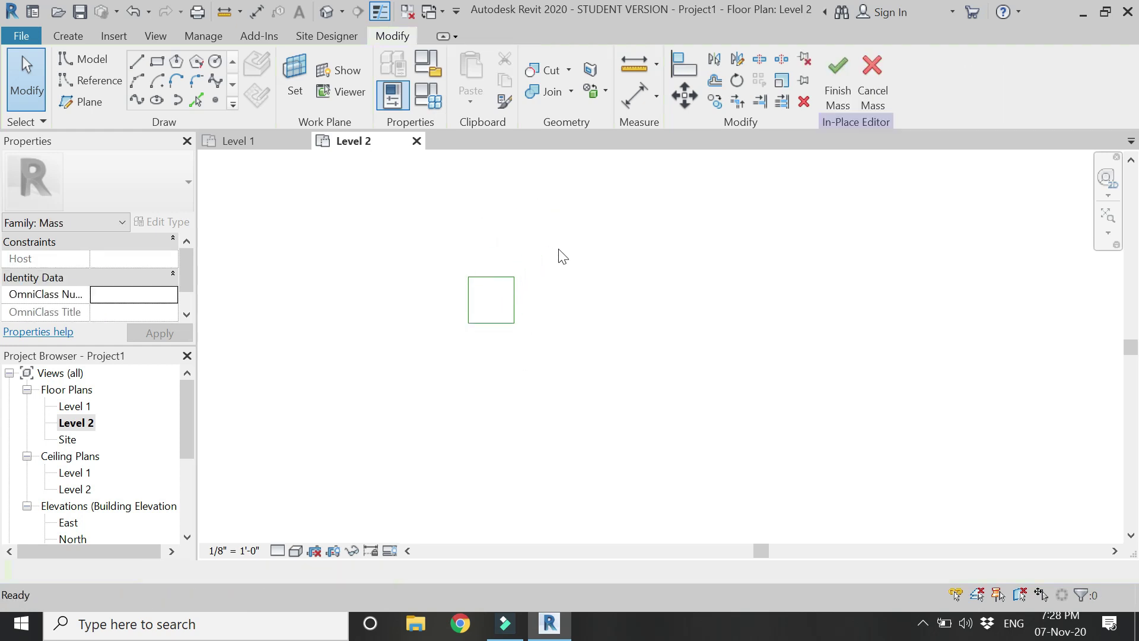
Step: In the 3D view, select the chain of four reference lines and create a solid extruded form from it
left_click_drag(564, 223, 436, 373)
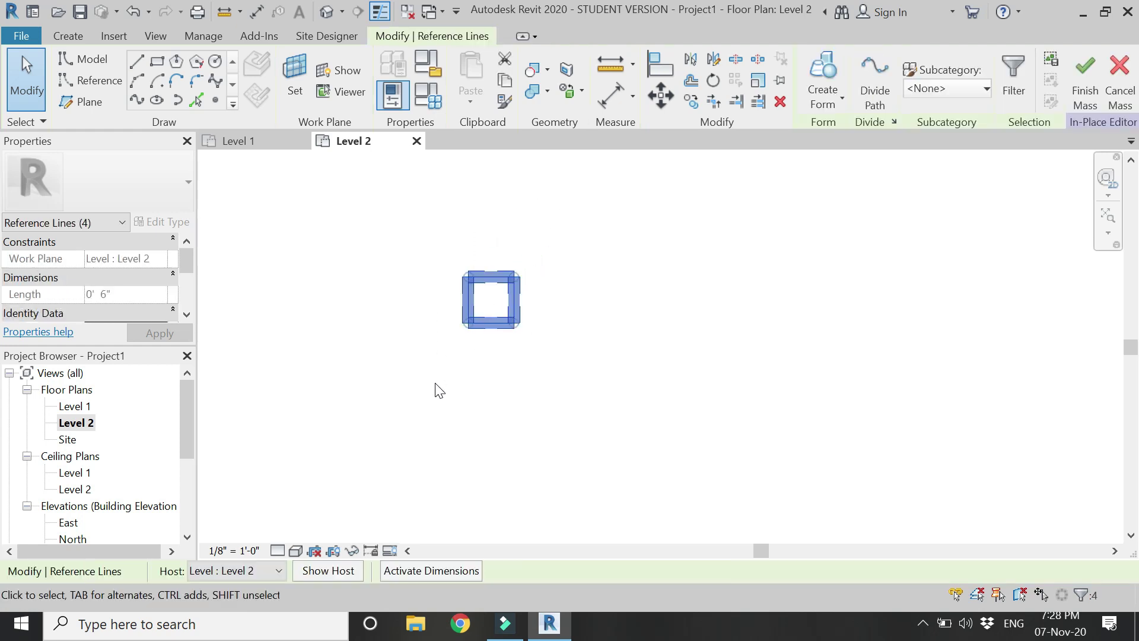
left_click(325, 11)
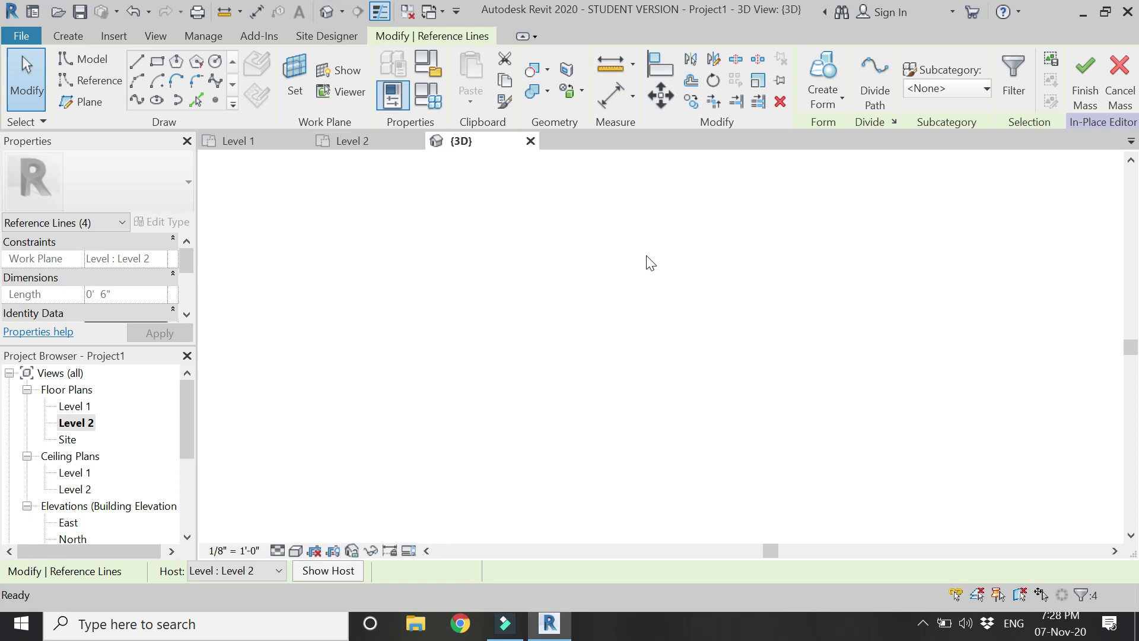
scroll(632, 283, "down", 10)
scroll(652, 317, "up", 8)
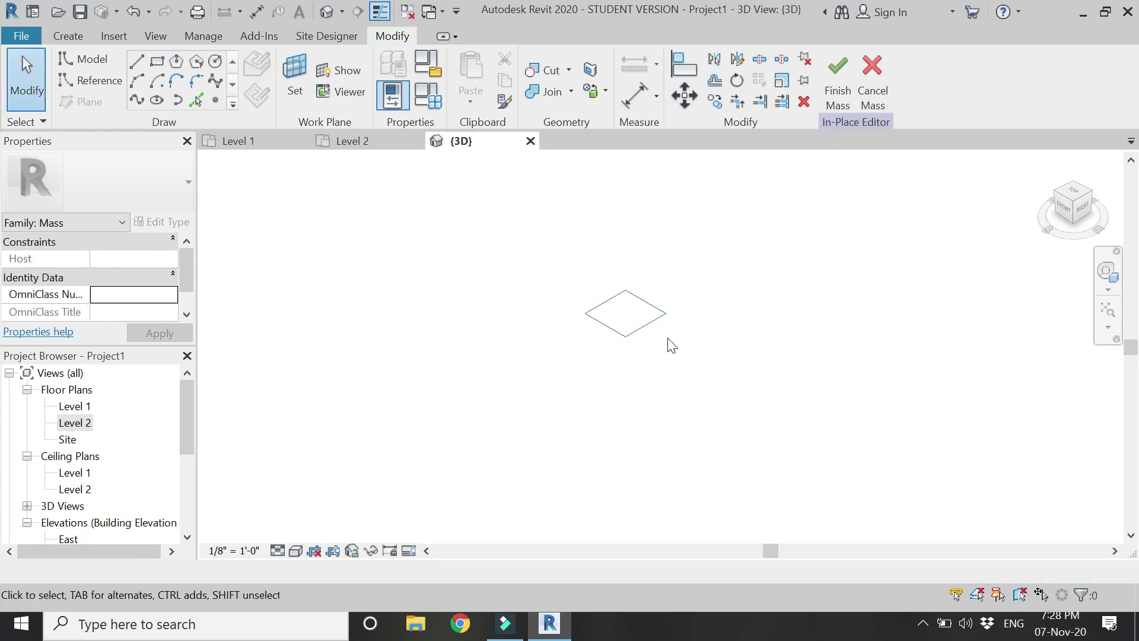
key("Tab")
left_click(631, 299)
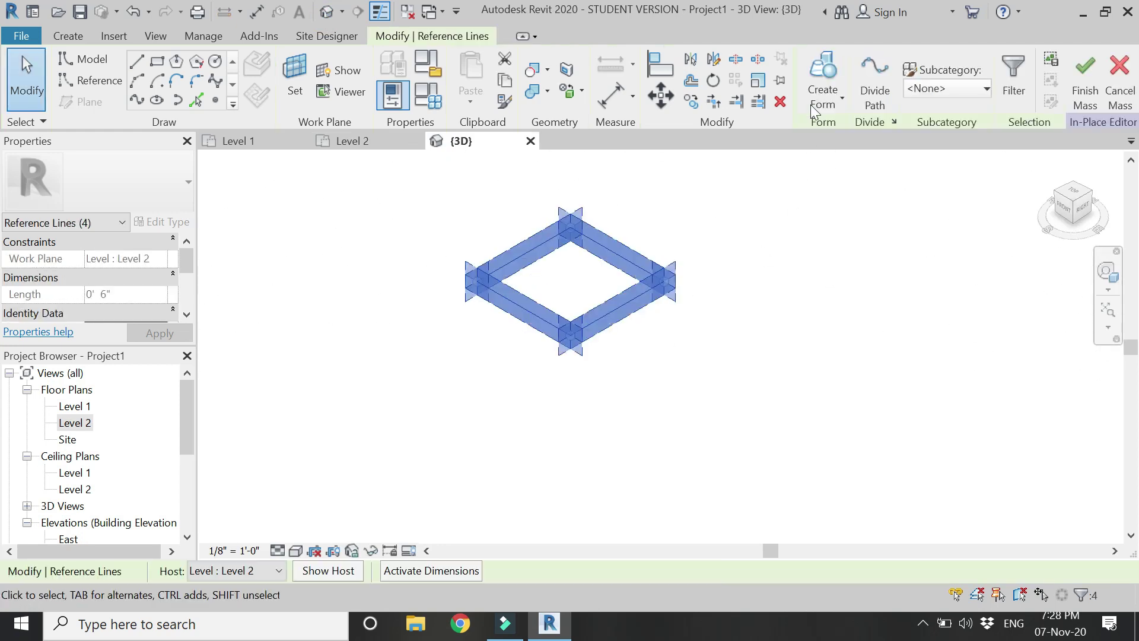
left_click(829, 73)
left_click(534, 365)
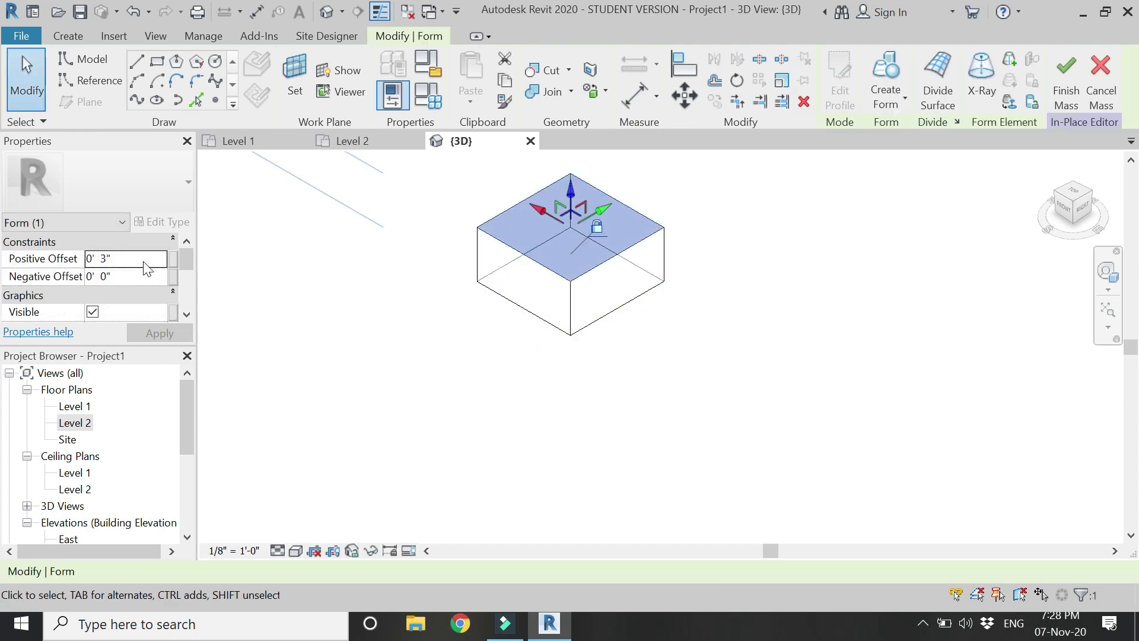
Step: Set the form's positive offset to 0 and its negative offset to 8' 0", and select the whole form
left_click(145, 259)
type("0")
left_click(141, 276)
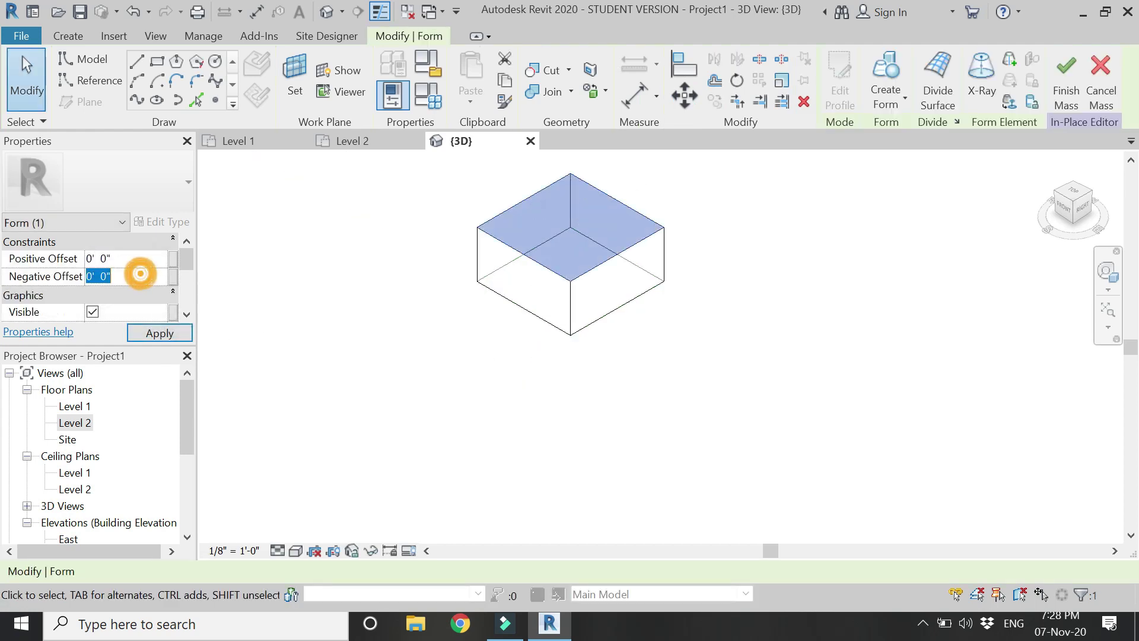
left_click(159, 332)
scroll(579, 259, "down", 10)
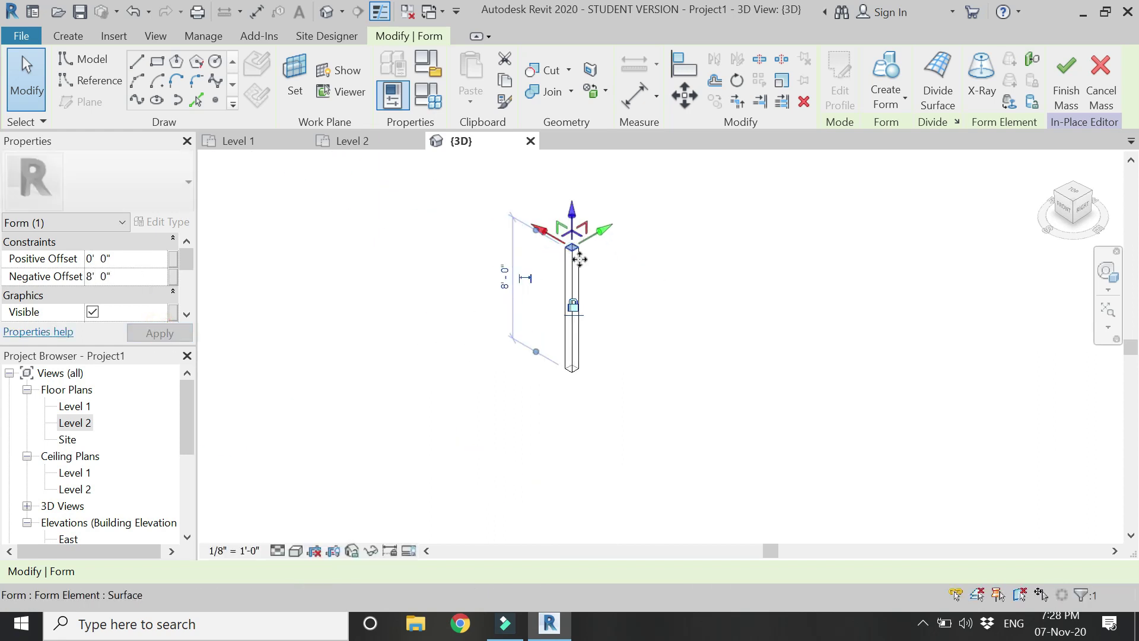
scroll(579, 259, "up", 3)
left_click(584, 267)
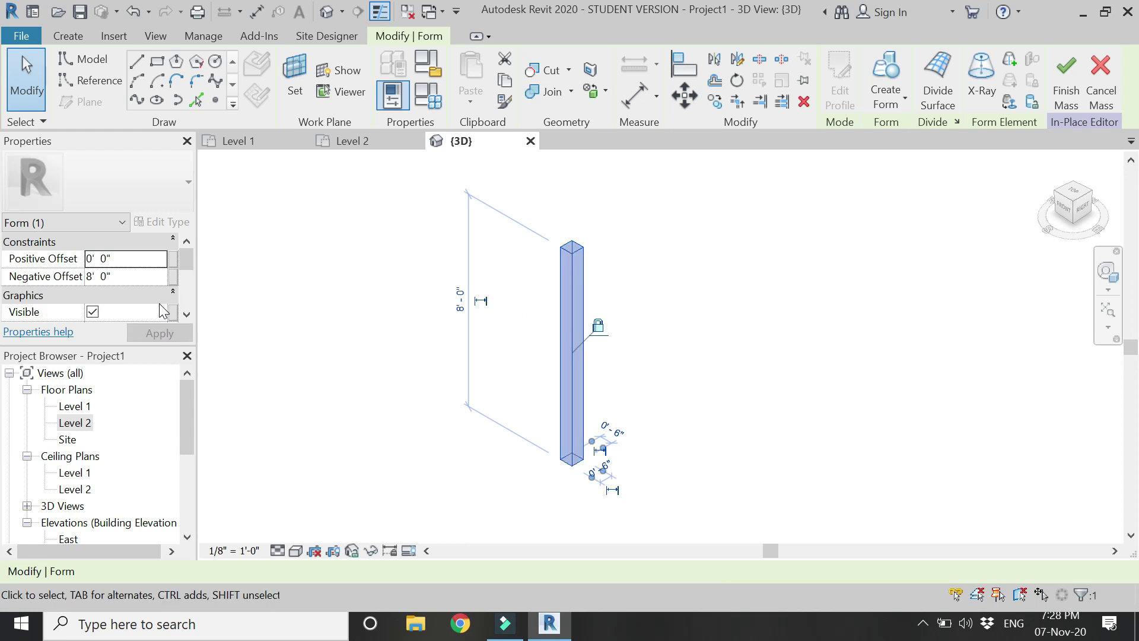
Step: Associate the post form's material with a new family parameter named "material"
scroll(160, 310, "down", 3)
left_click(172, 294)
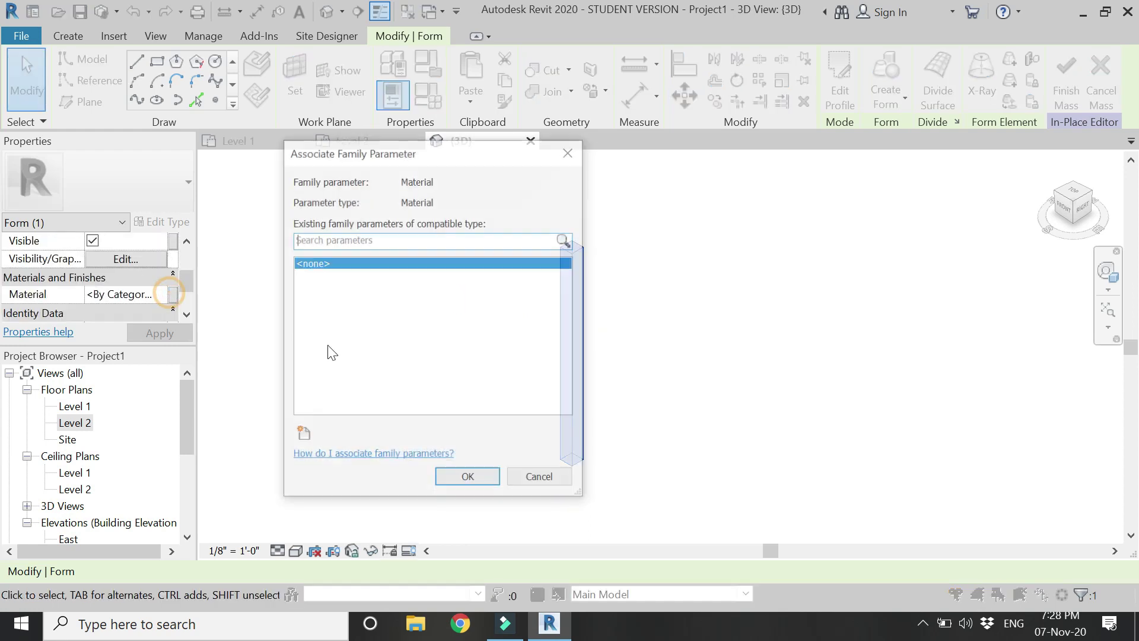
left_click(303, 433)
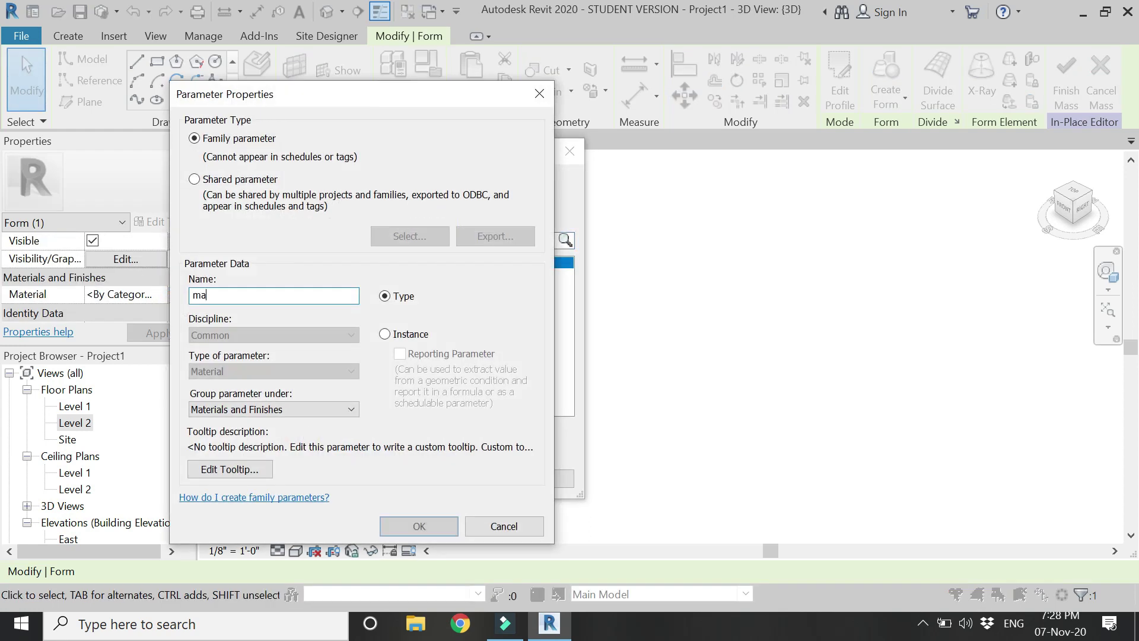
type("material")
key("Return")
key("Return")
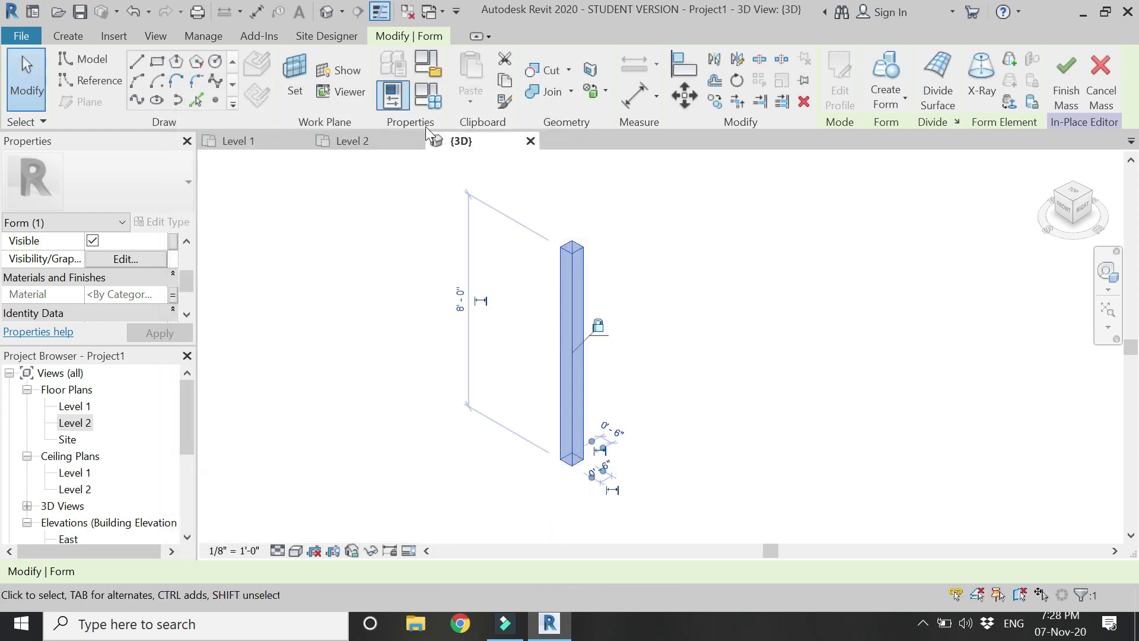
Step: In the mass's family types, search the materials for "wood" and set the material parameter to Cherry
left_click(427, 95)
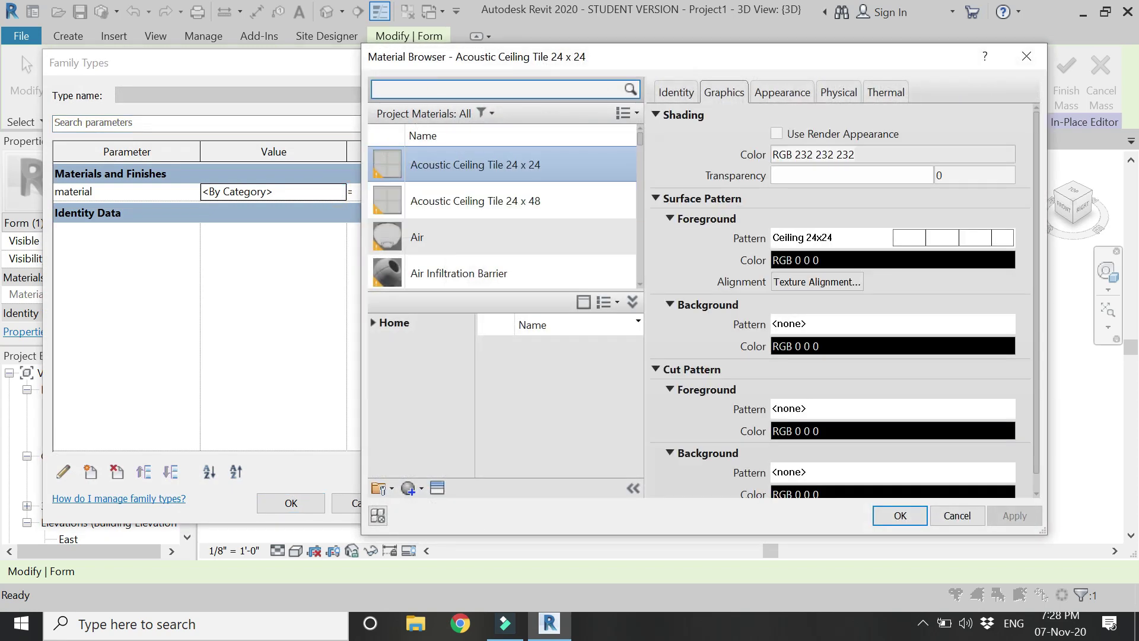
type("wood")
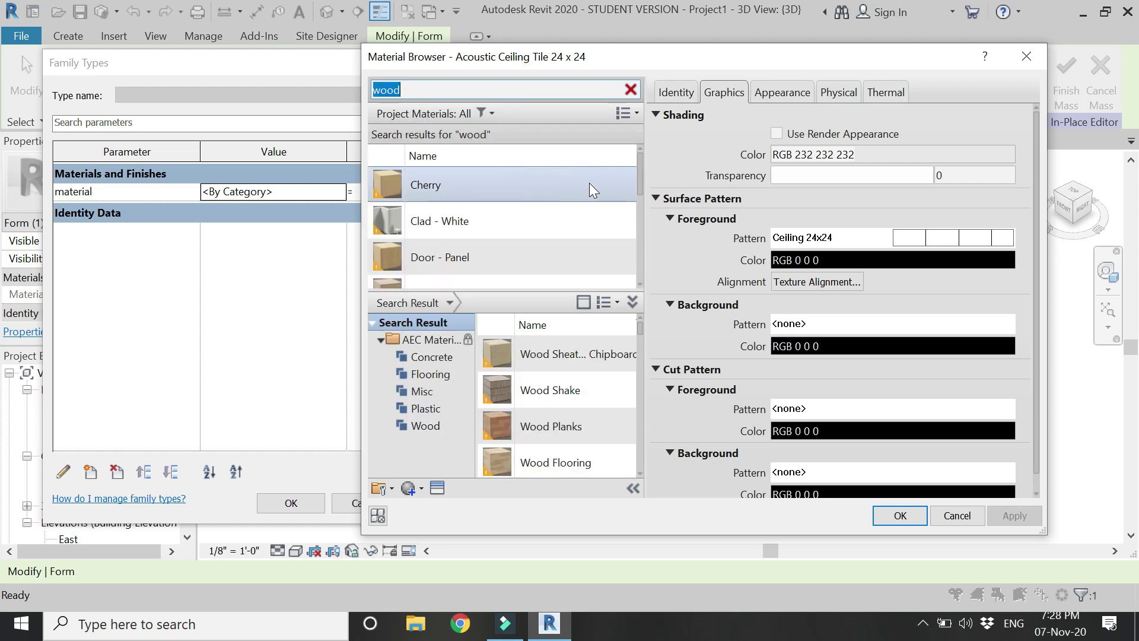
scroll(528, 191, "down", 1)
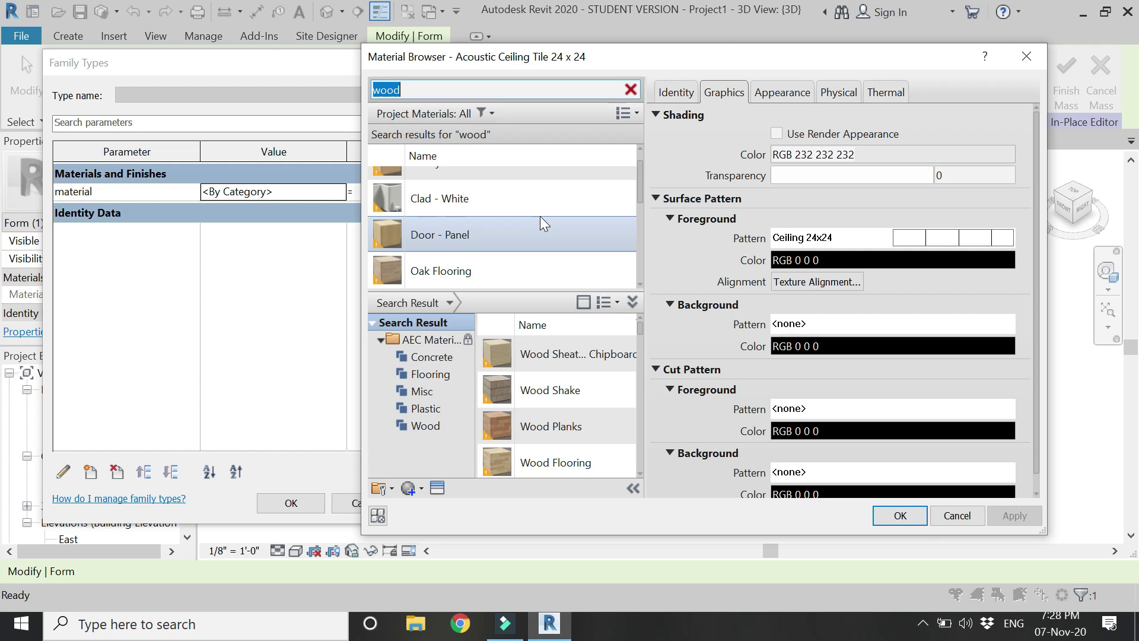
scroll(540, 216, "up", 1)
left_click(553, 194)
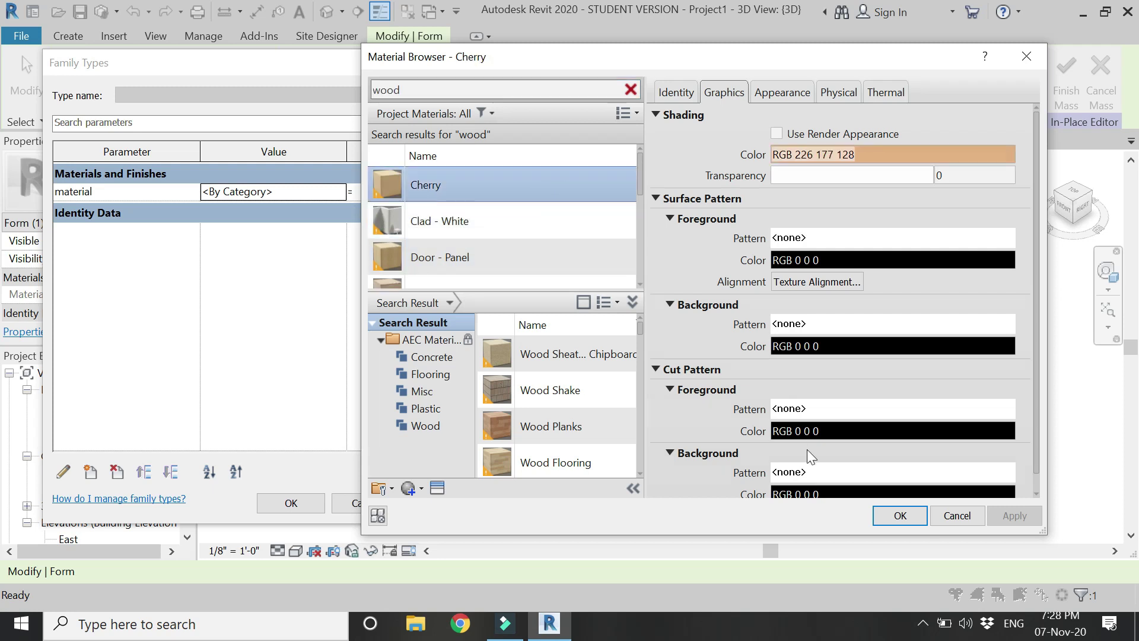
left_click(884, 516)
left_click(315, 503)
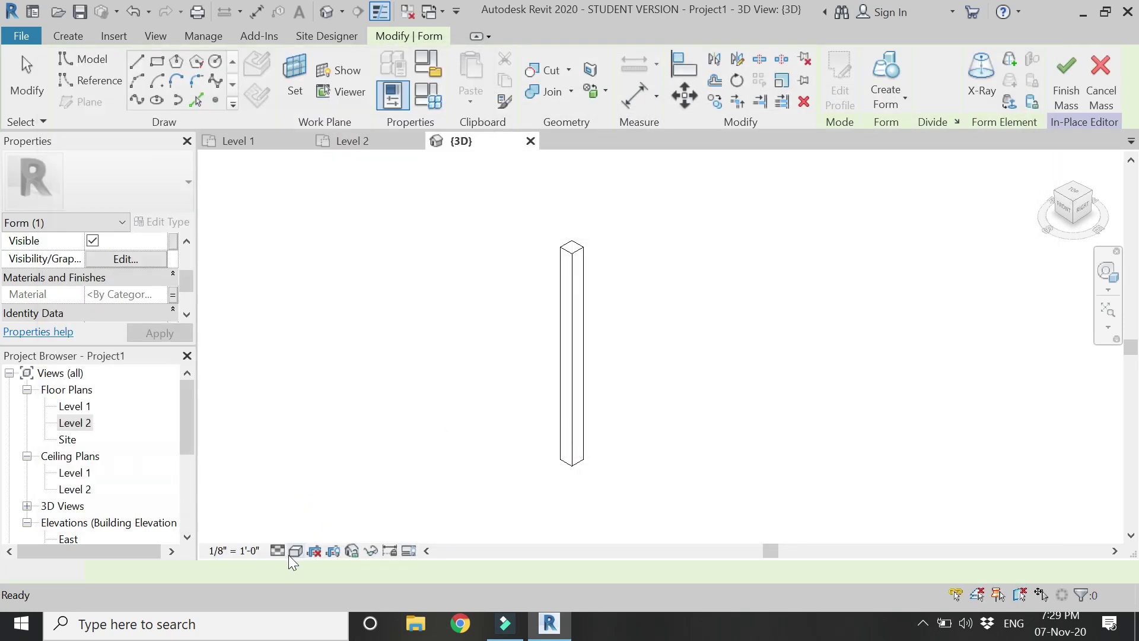
Step: Inspect the post's wood finish in the Realistic visual style and return the 3D view to Hidden Line
left_click(295, 550)
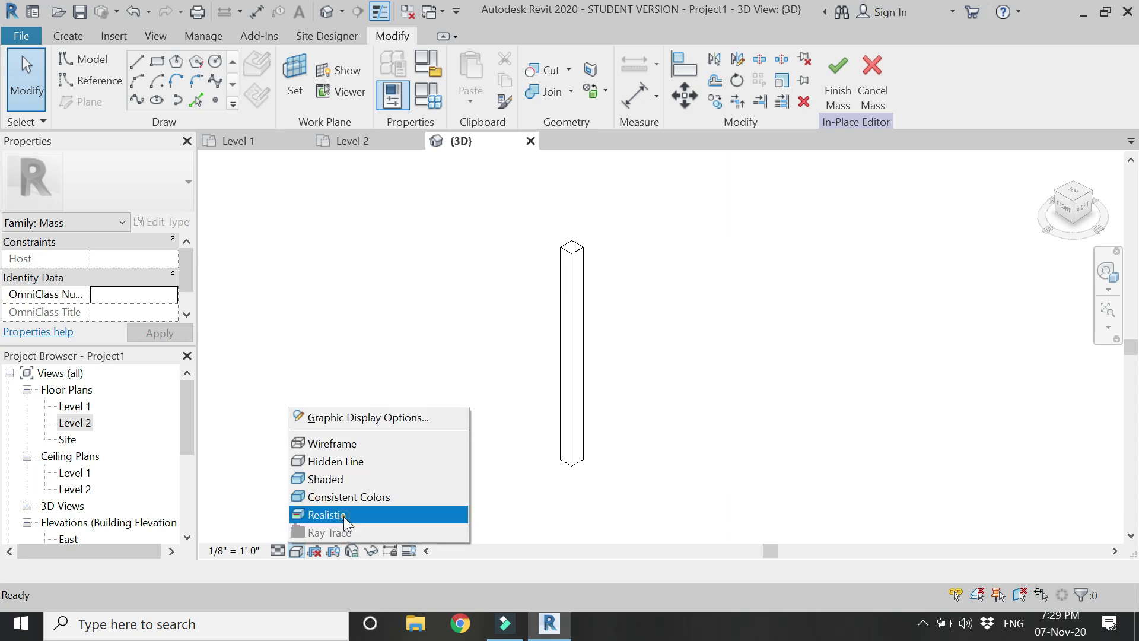
left_click(327, 515)
scroll(599, 232, "up", 5)
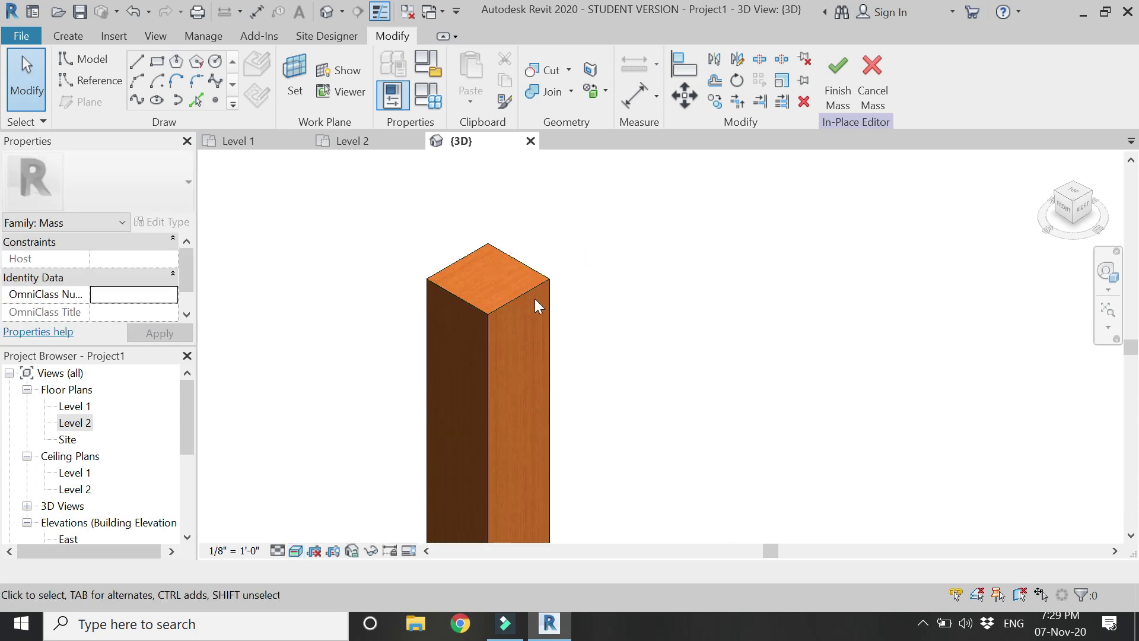
scroll(543, 261, "down", 5)
left_click(297, 551)
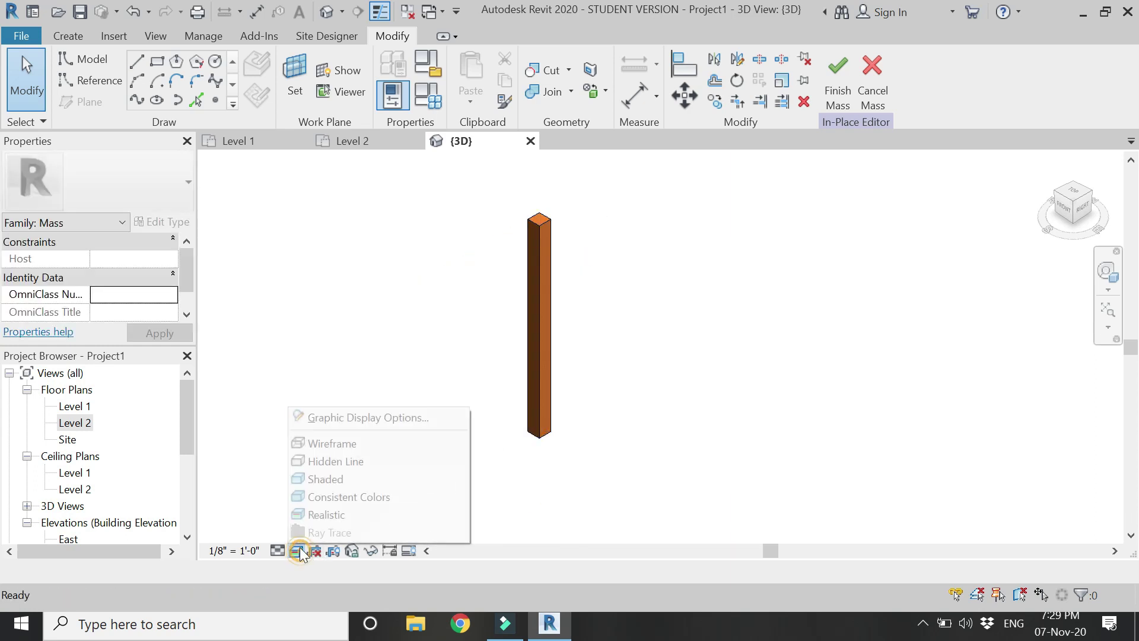
left_click(320, 461)
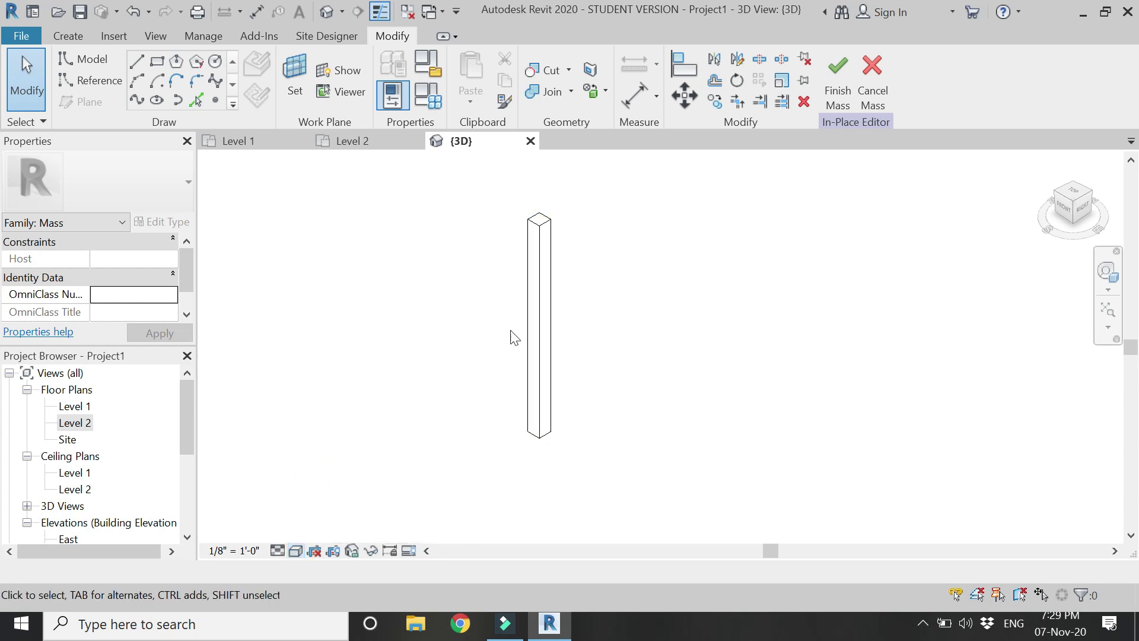
Step: In the Level 2 plan, copy the post three times eastward with Multiple enabled, at 1' intervals
left_click(550, 296)
left_click(350, 141)
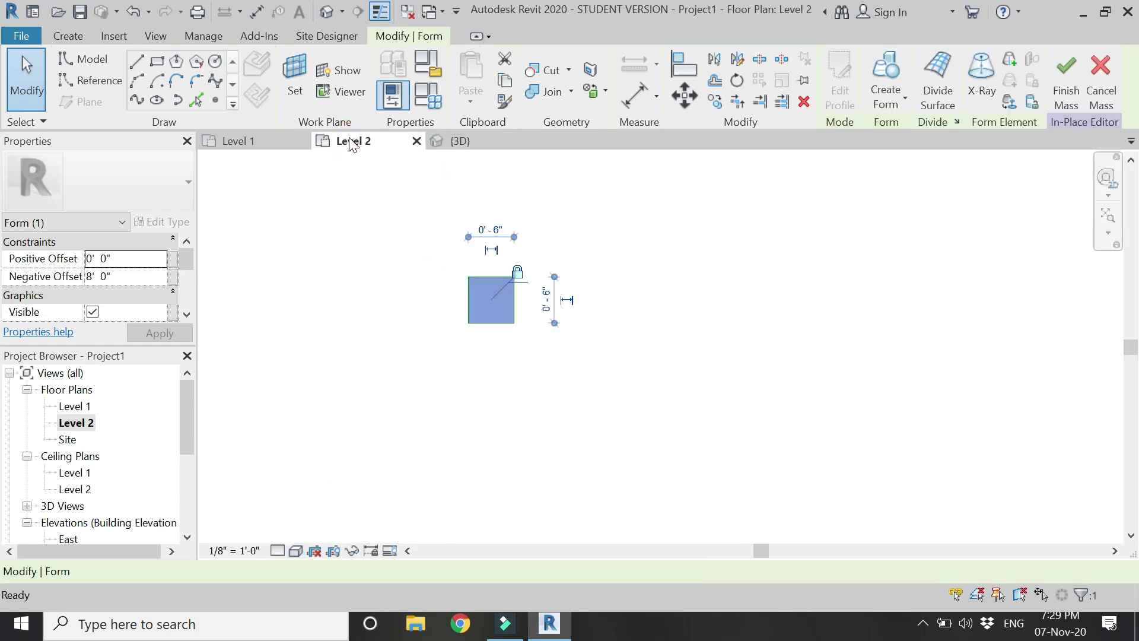
left_click(715, 101)
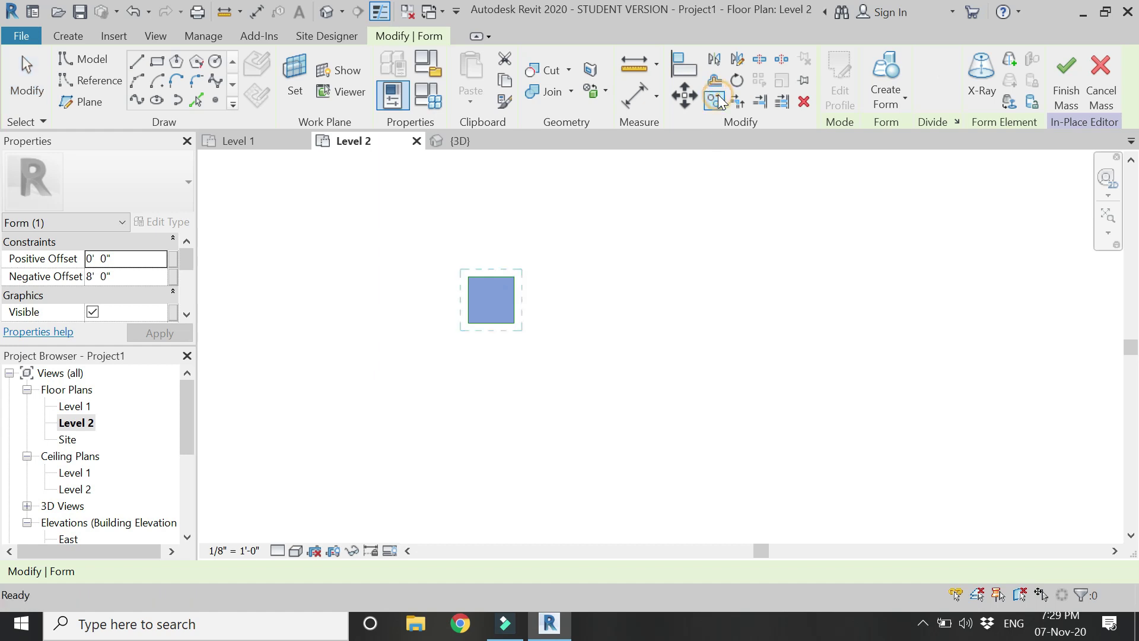
left_click(232, 571)
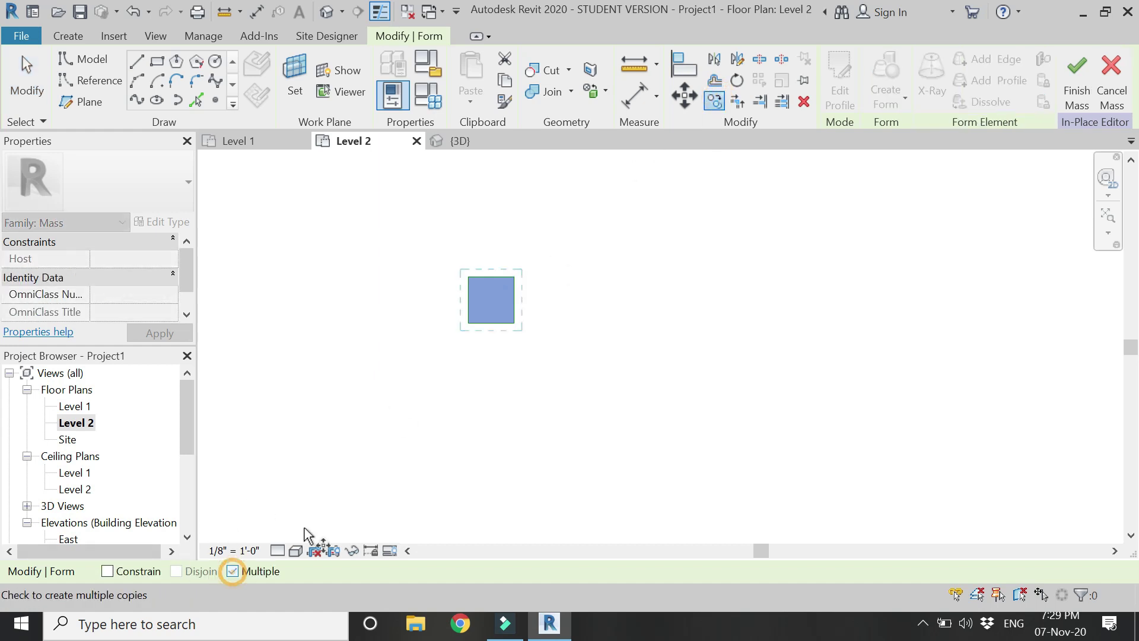
left_click(464, 273)
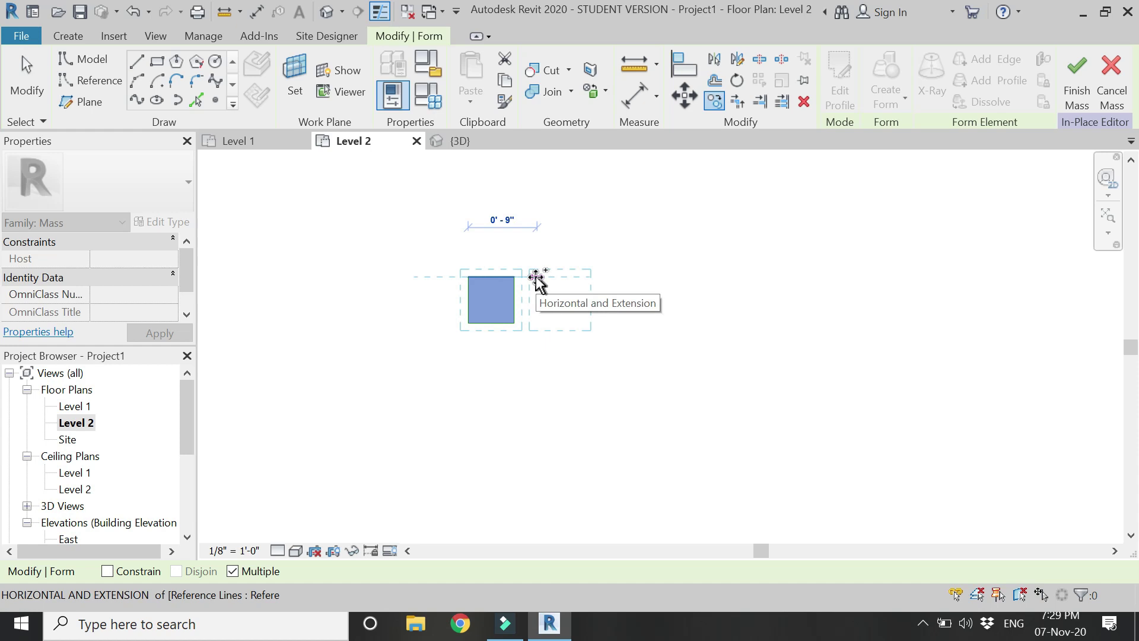
type("1")
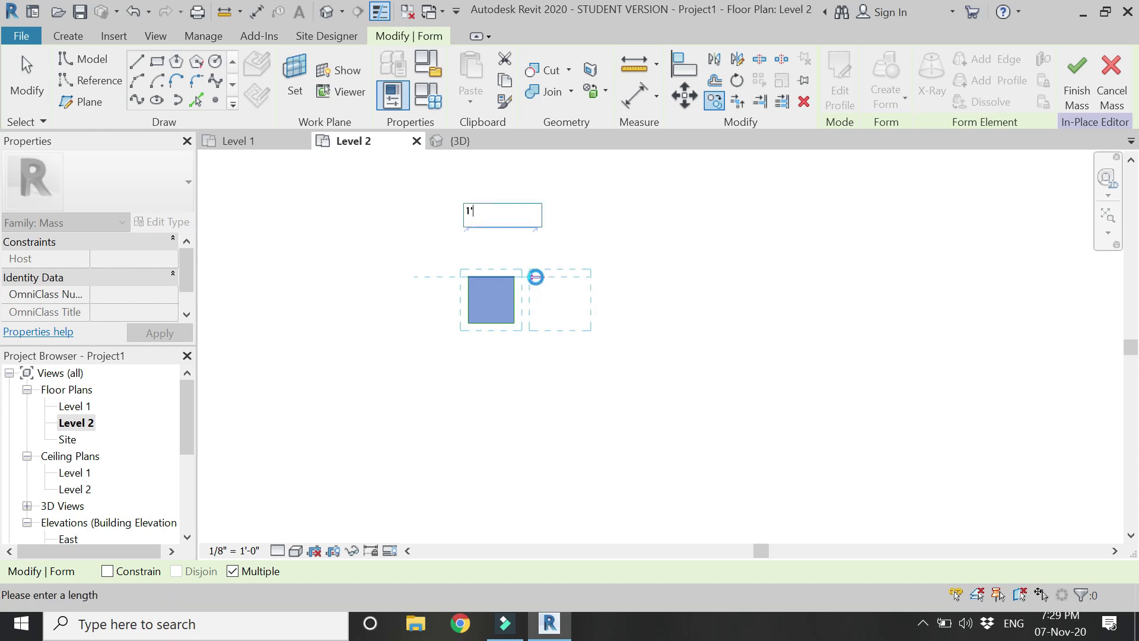
key("Return")
type("1'")
key("Return")
type("1")
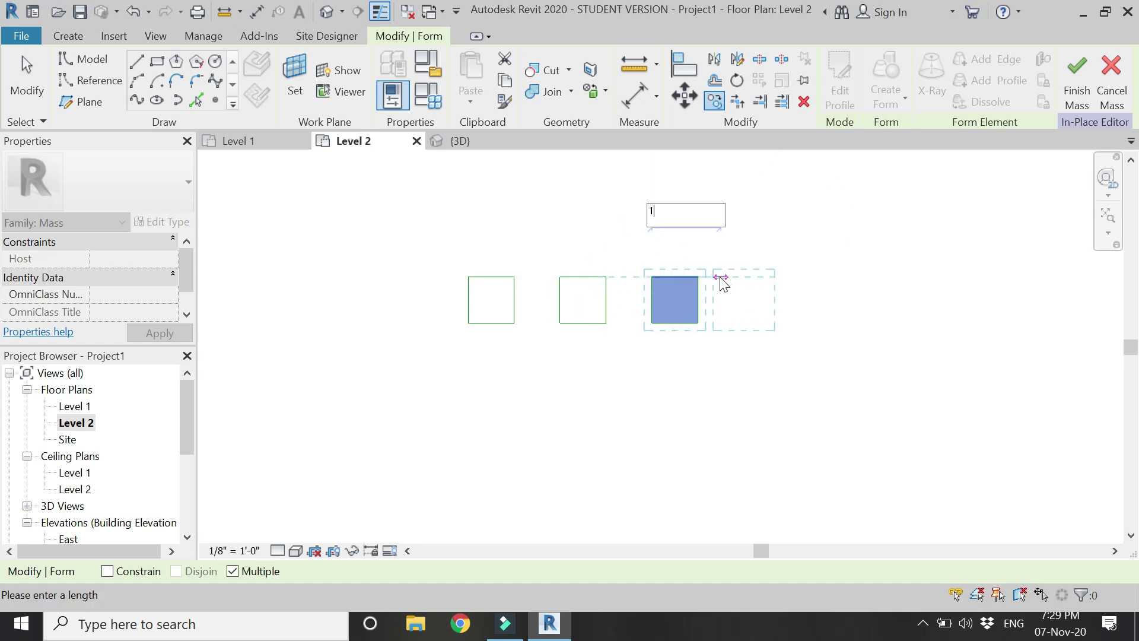
type("'")
key("Return")
key("Escape")
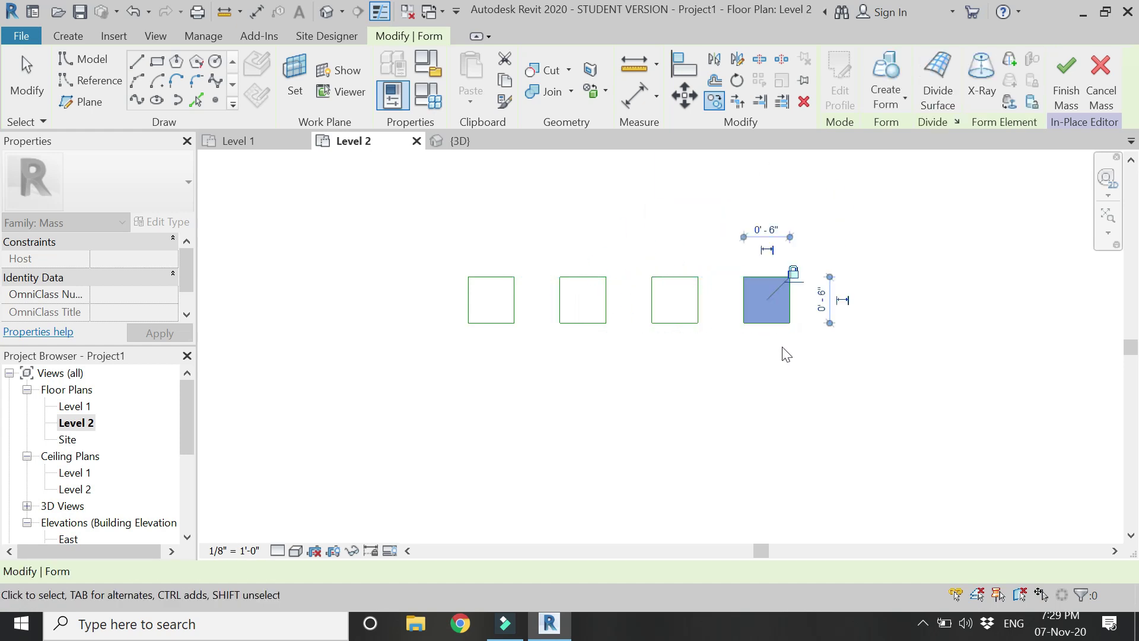
key("Escape")
Step: In the 3D view seen from the top, copy the three easternmost posts four times, extending the row eastward at the same spacing
left_click(457, 141)
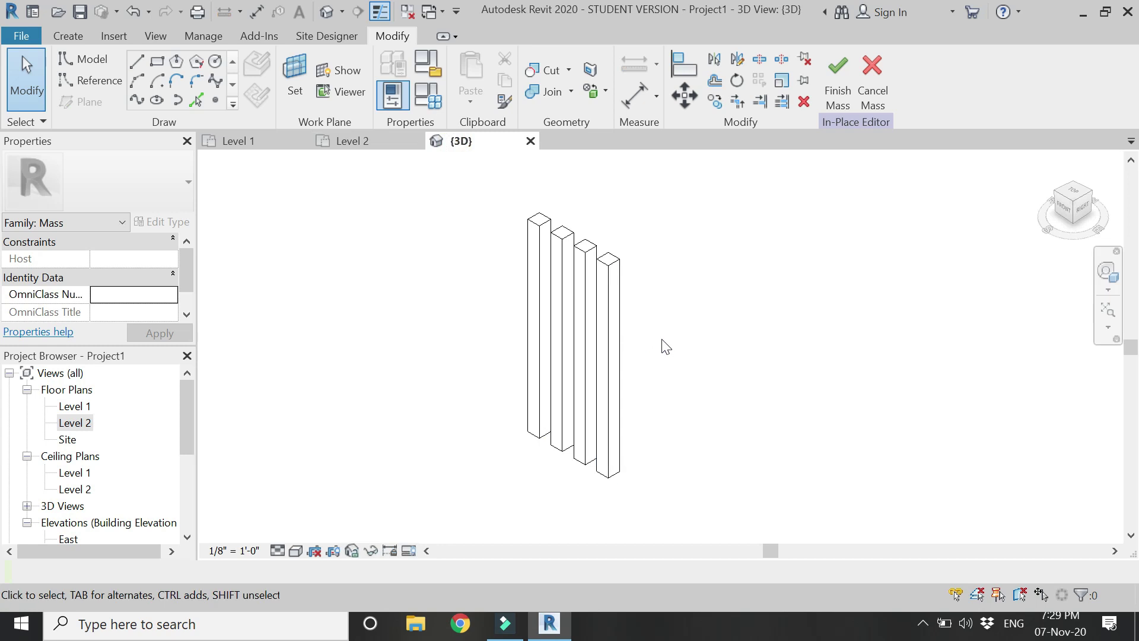
left_click(1071, 195)
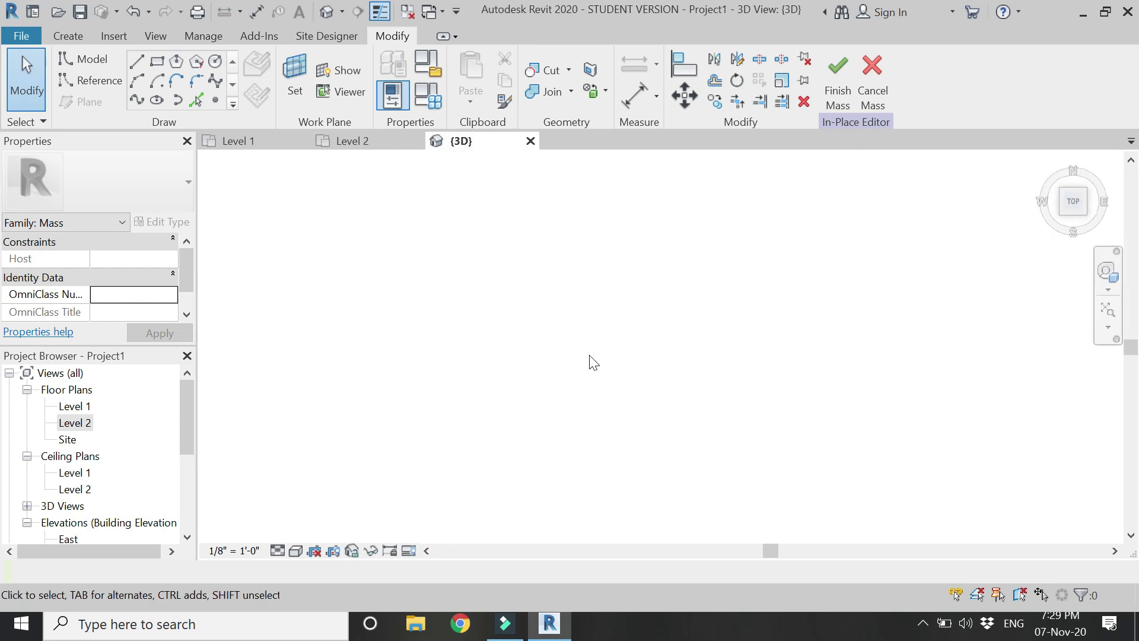
scroll(599, 356, "up", 6)
left_click_drag(691, 323, 477, 436)
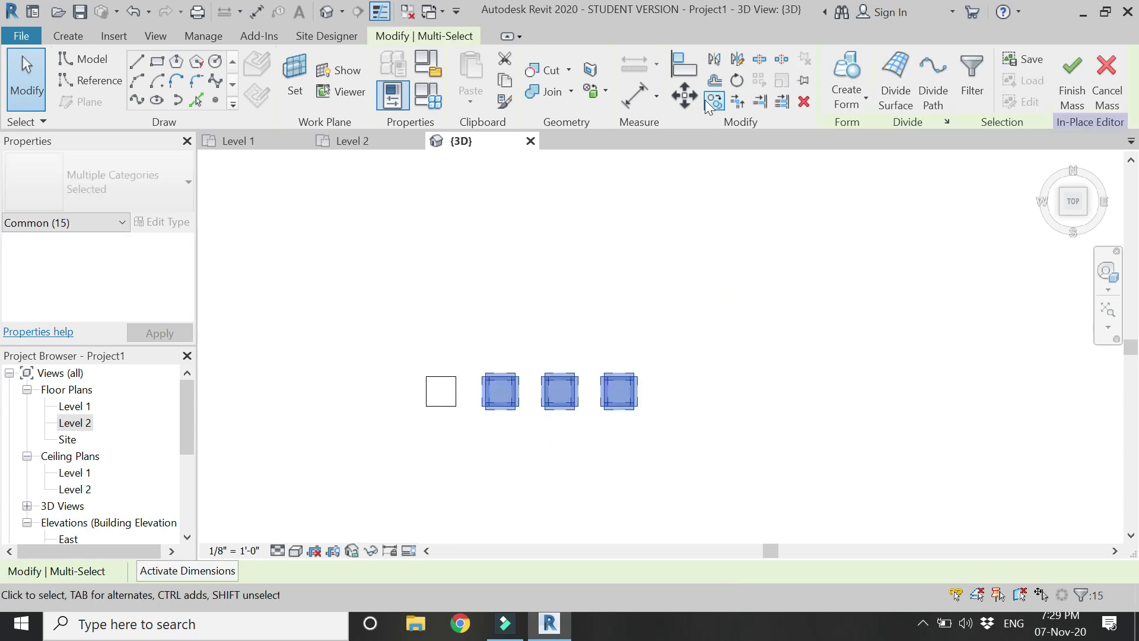
key("c")
key("o")
left_click(426, 377)
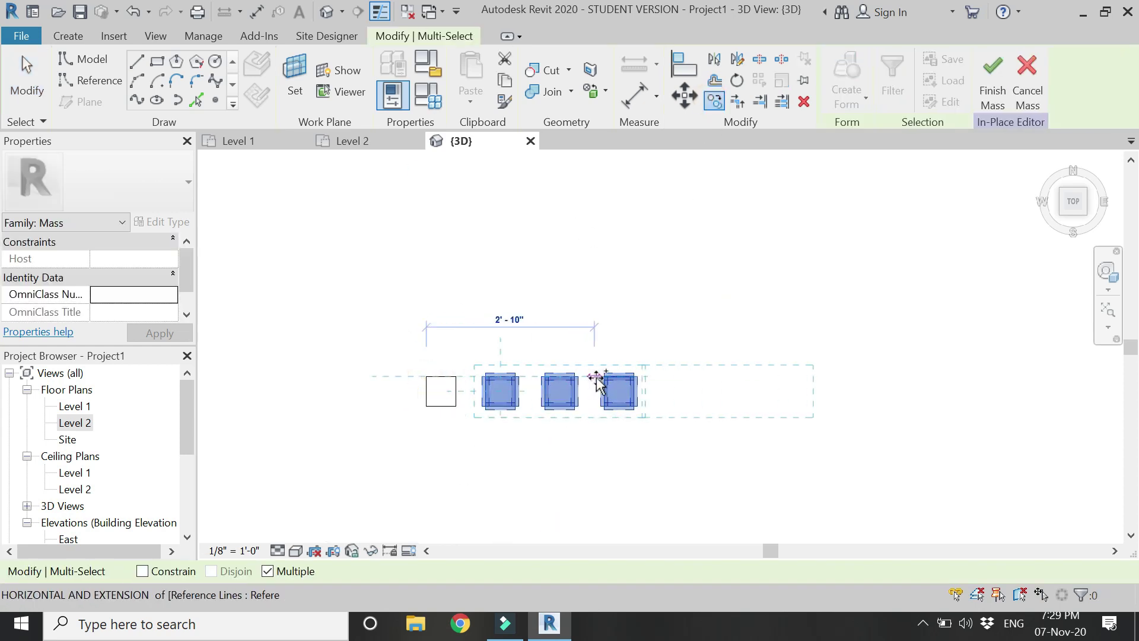
left_click(603, 376)
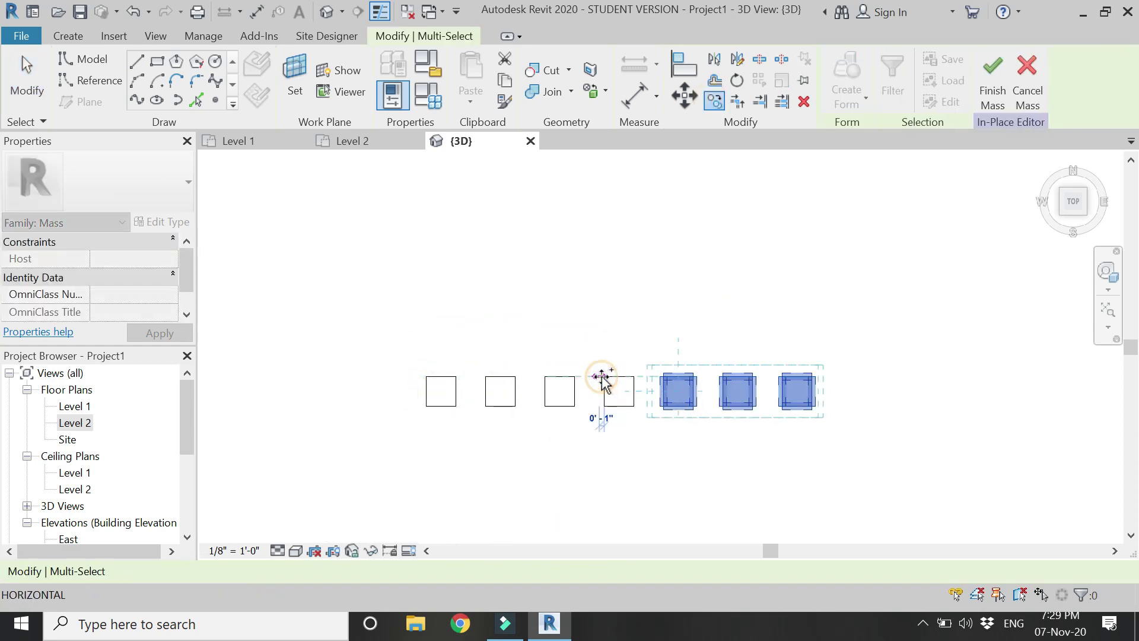
left_click(780, 374)
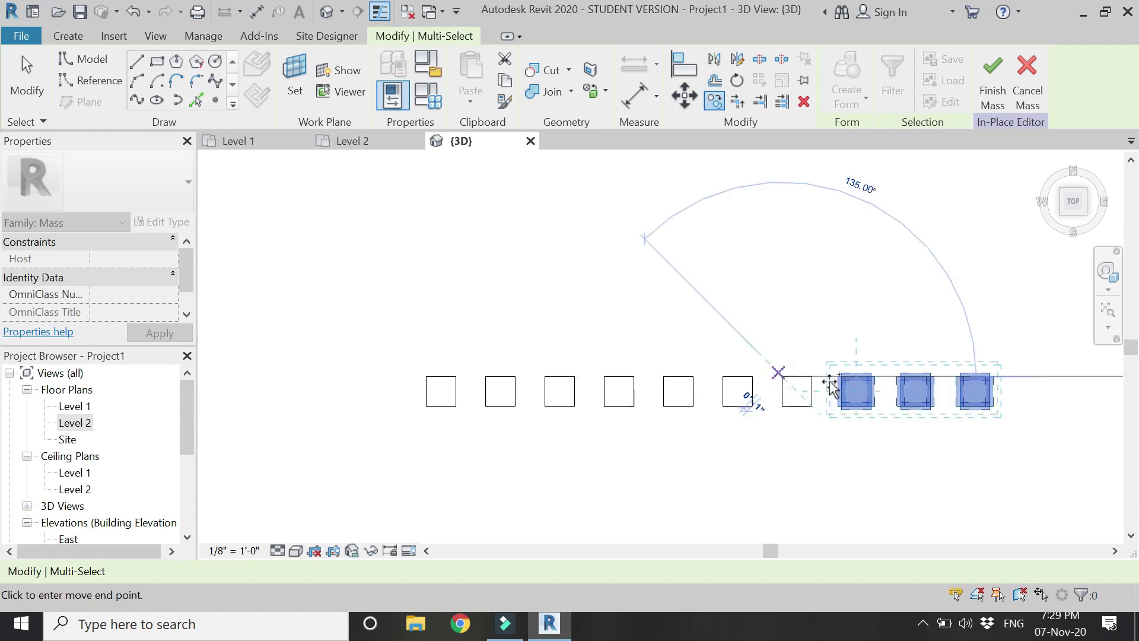
left_click(960, 374)
scroll(458, 300, "down", 3)
scroll(835, 326, "up", 3)
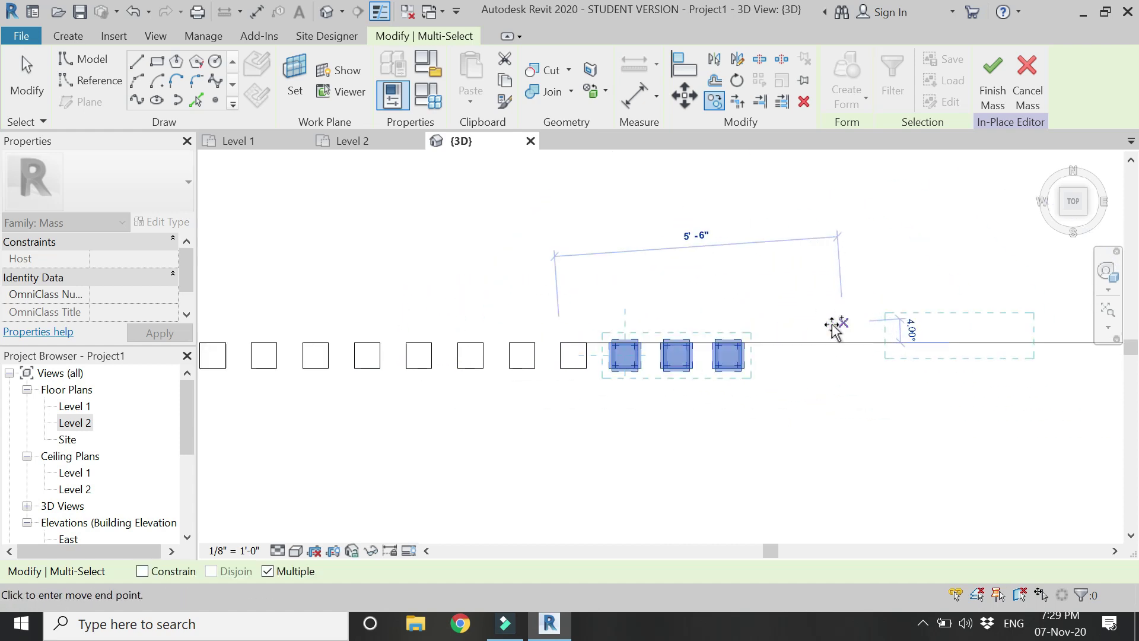
left_click(721, 346)
key("Escape")
key("Escape")
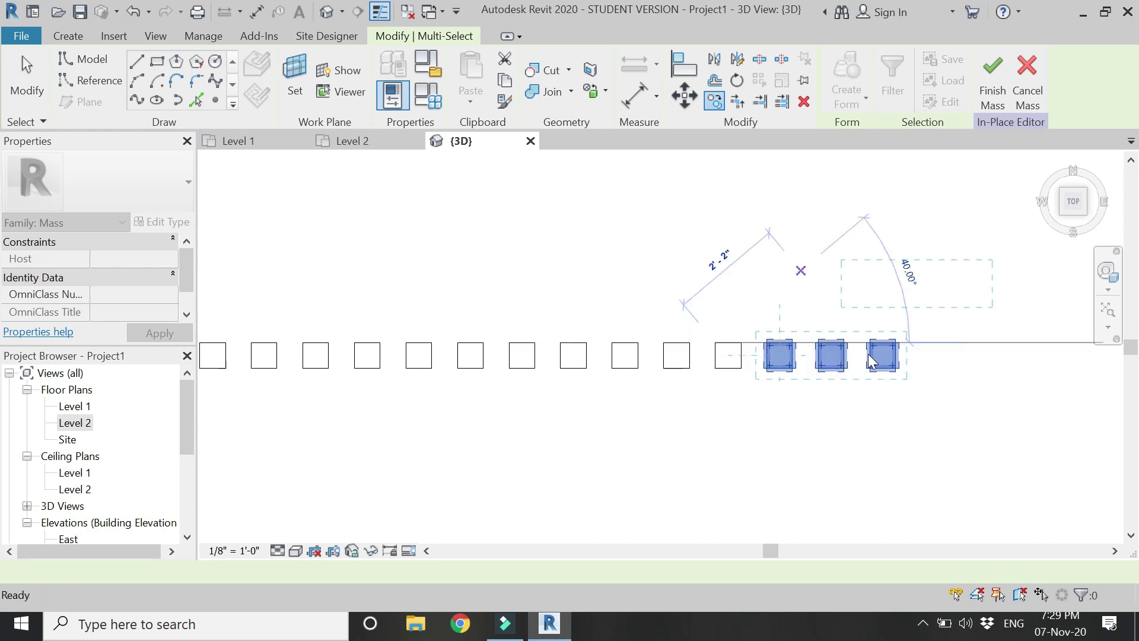
Step: Copy the entire row of posts three times southward at 1' intervals
left_click_drag(960, 423, 356, 295)
left_click(715, 101)
left_click(935, 321)
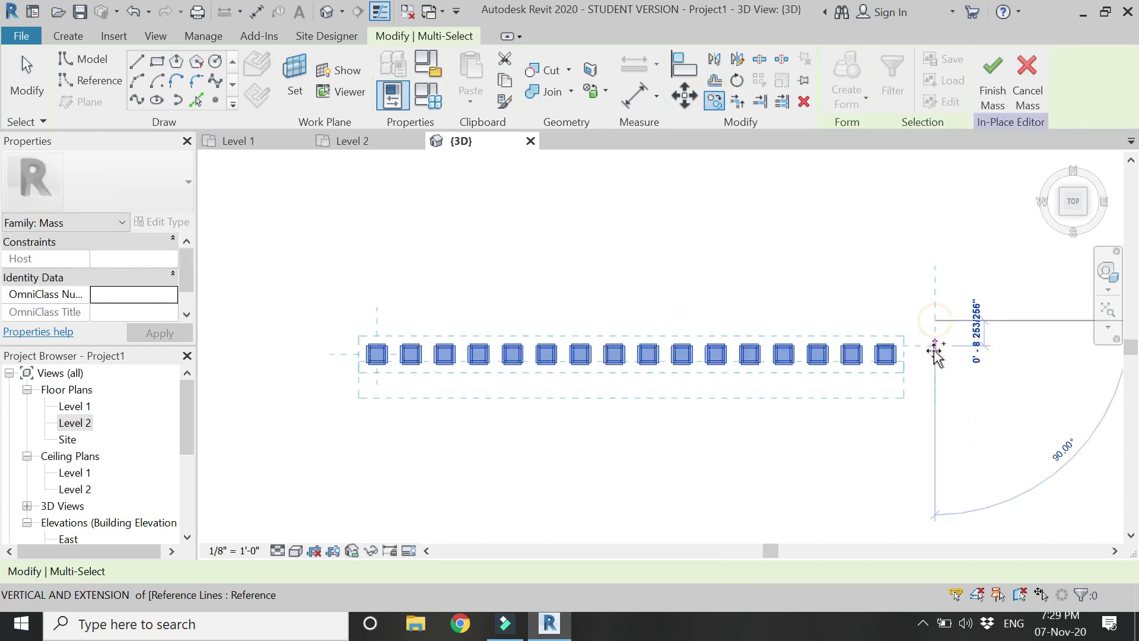
type("1")
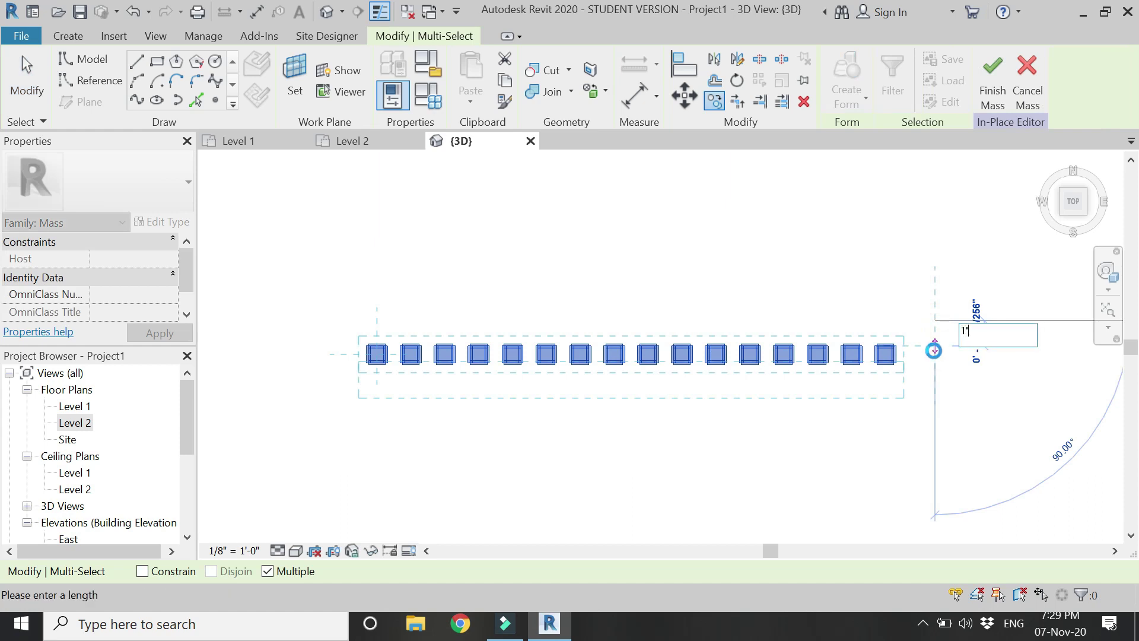
key("Return")
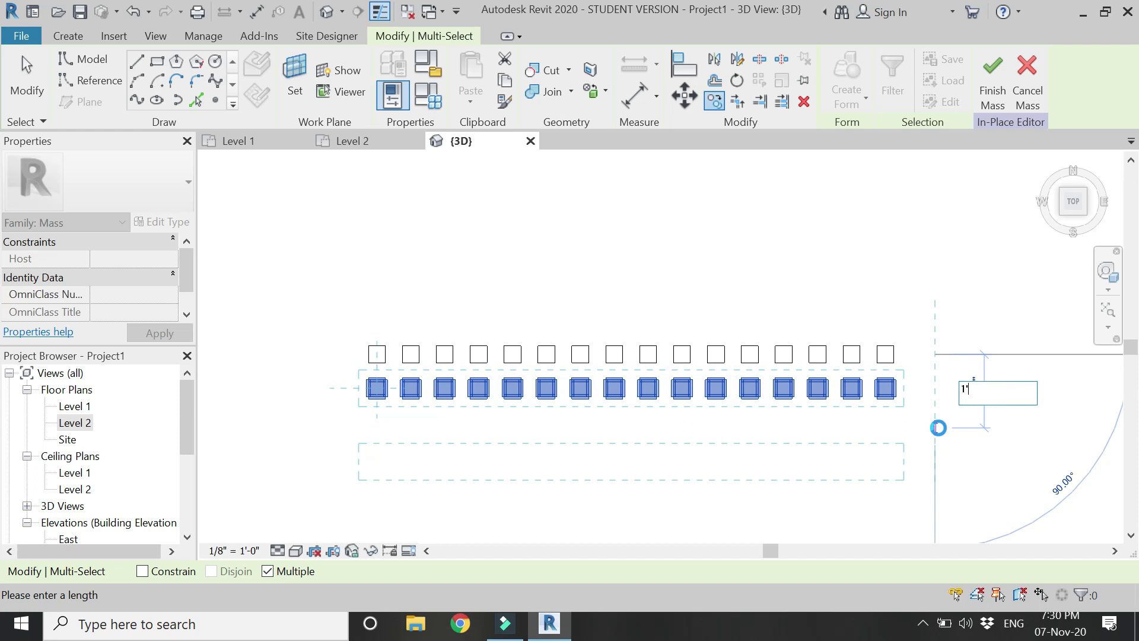
type("1'")
key("Return")
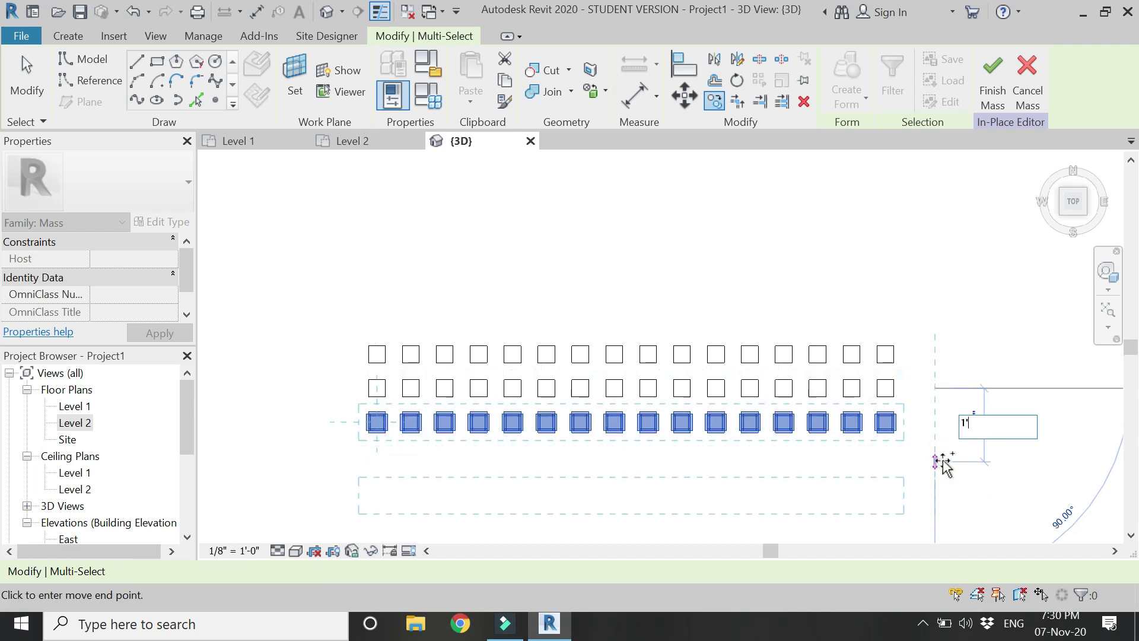
key("Return")
scroll(750, 229, "down", 2)
left_click(821, 414)
Step: Copy the three southernmost rows of posts five times southward at 3' intervals with Multiple enabled, extending the grid
scroll(821, 414, "up", 2)
left_click_drag(900, 429, 372, 259)
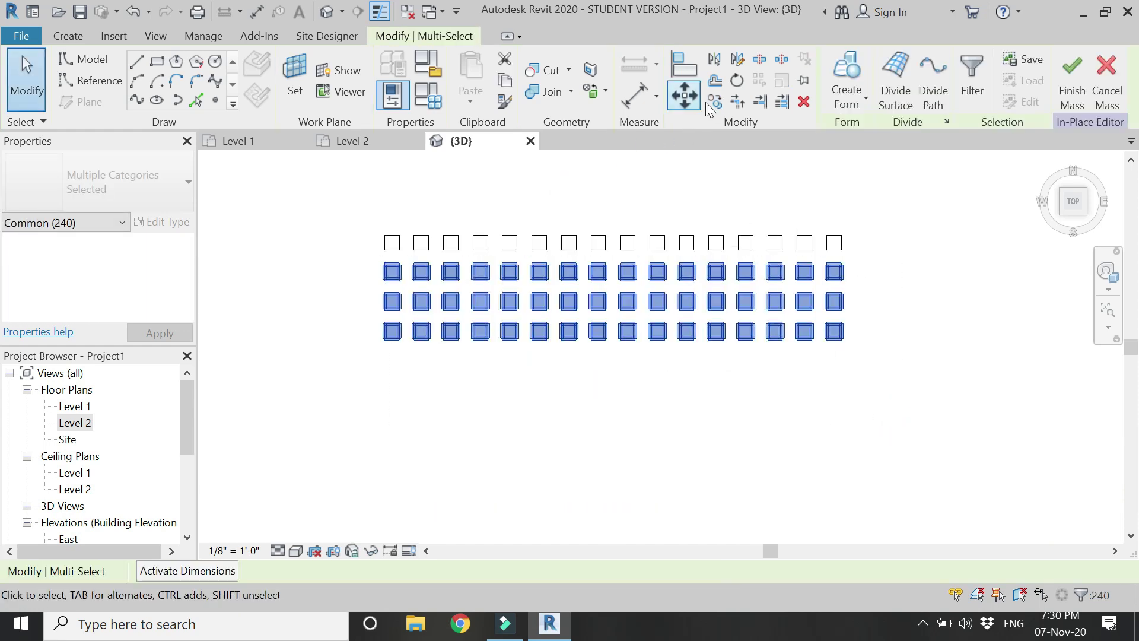
key("c")
key("o")
scroll(371, 290, "up", 2)
left_click(403, 186)
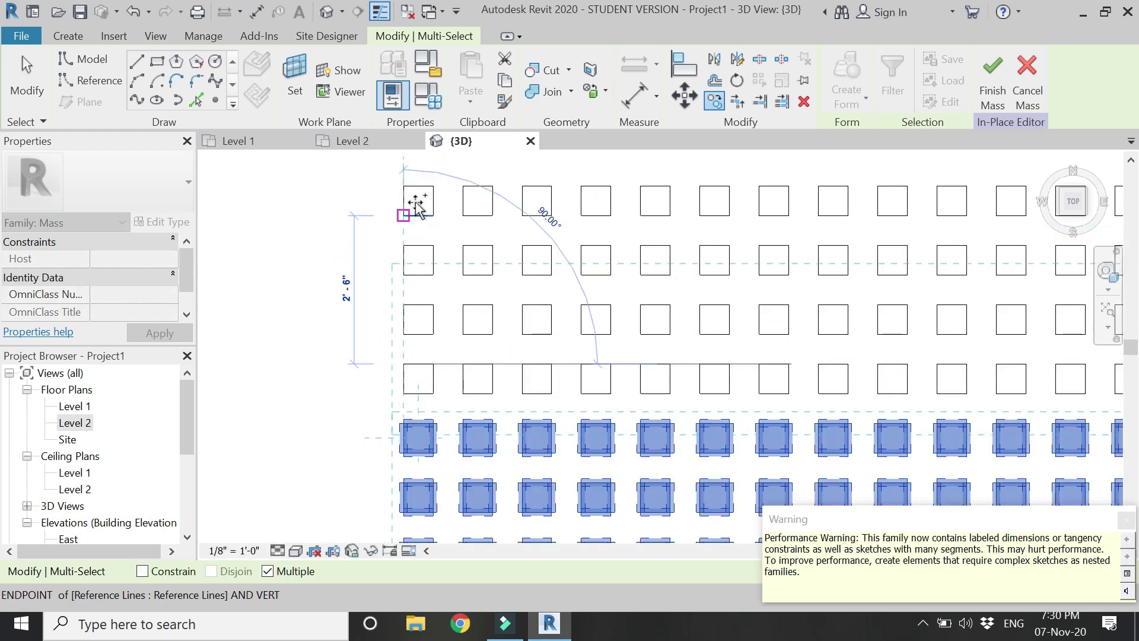
scroll(418, 205, "down", 2)
scroll(427, 386, "up", 4)
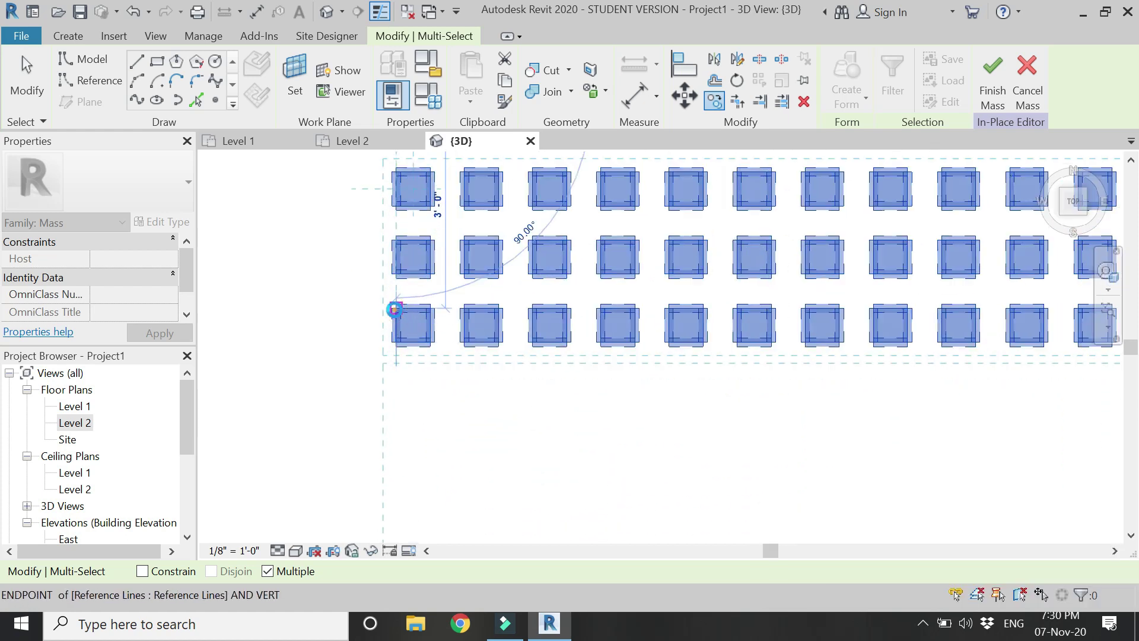
scroll(404, 232, "down", 3)
scroll(416, 383, "up", 3)
scroll(416, 383, "up", 2)
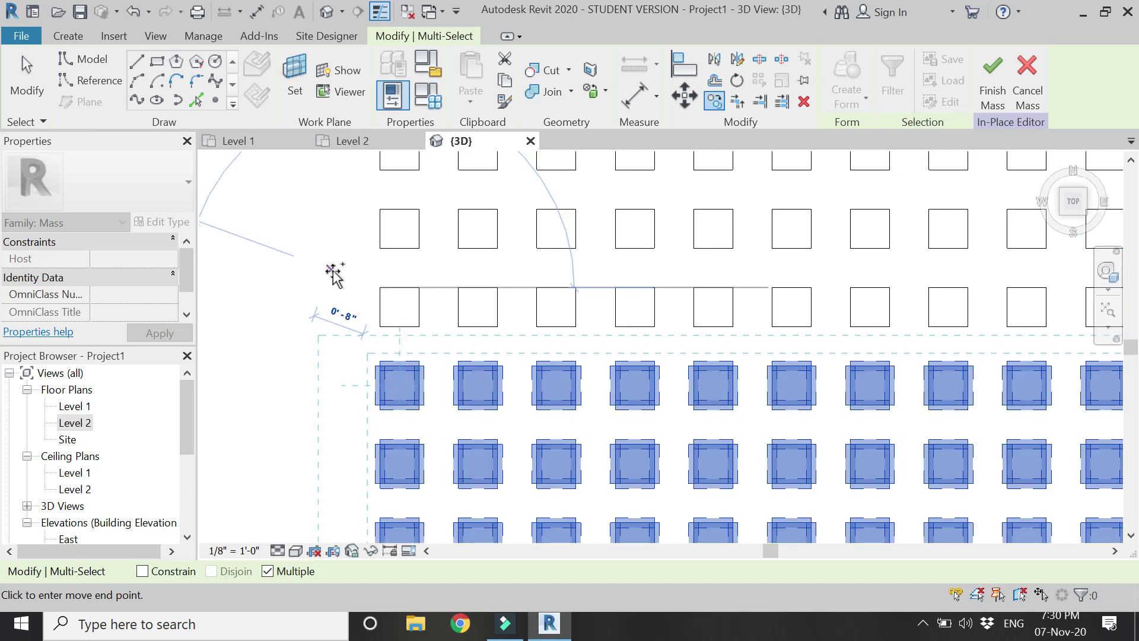
scroll(374, 236, "down", 3)
scroll(375, 356, "up", 3)
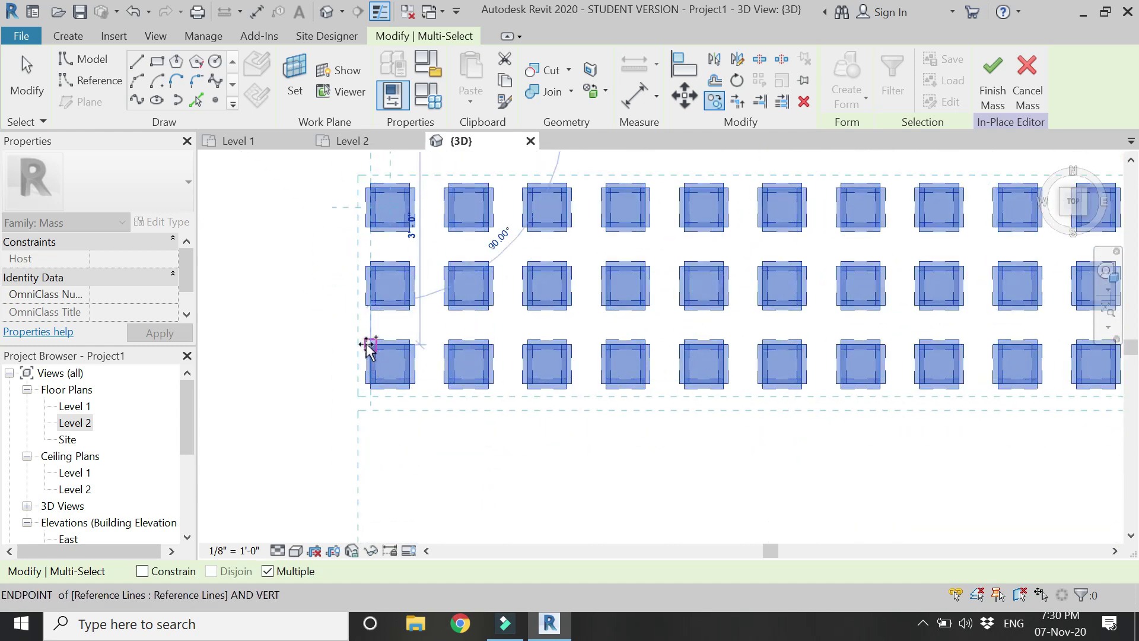
left_click(366, 342)
scroll(360, 275, "down", 2)
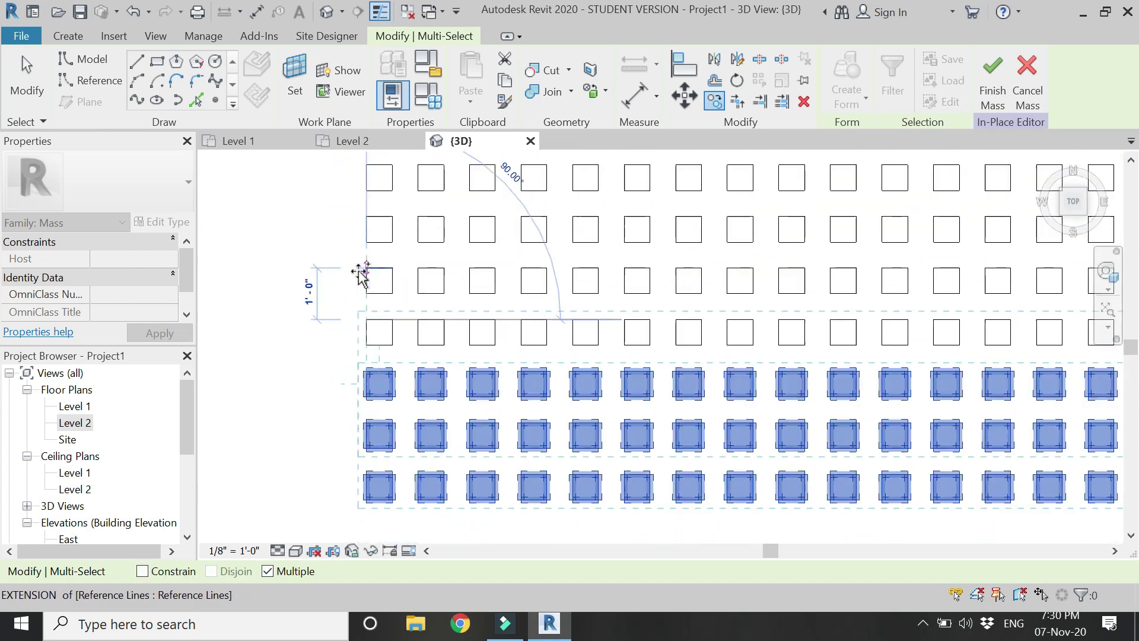
scroll(443, 415, "down", 3)
scroll(433, 442, "down", 2)
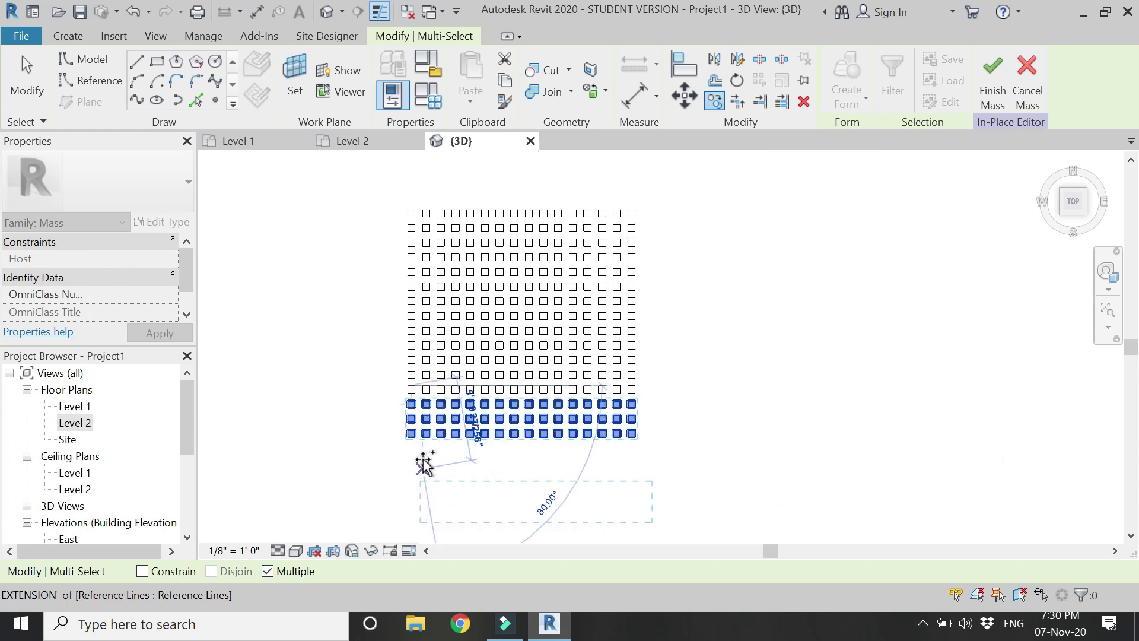
scroll(399, 445, "up", 4)
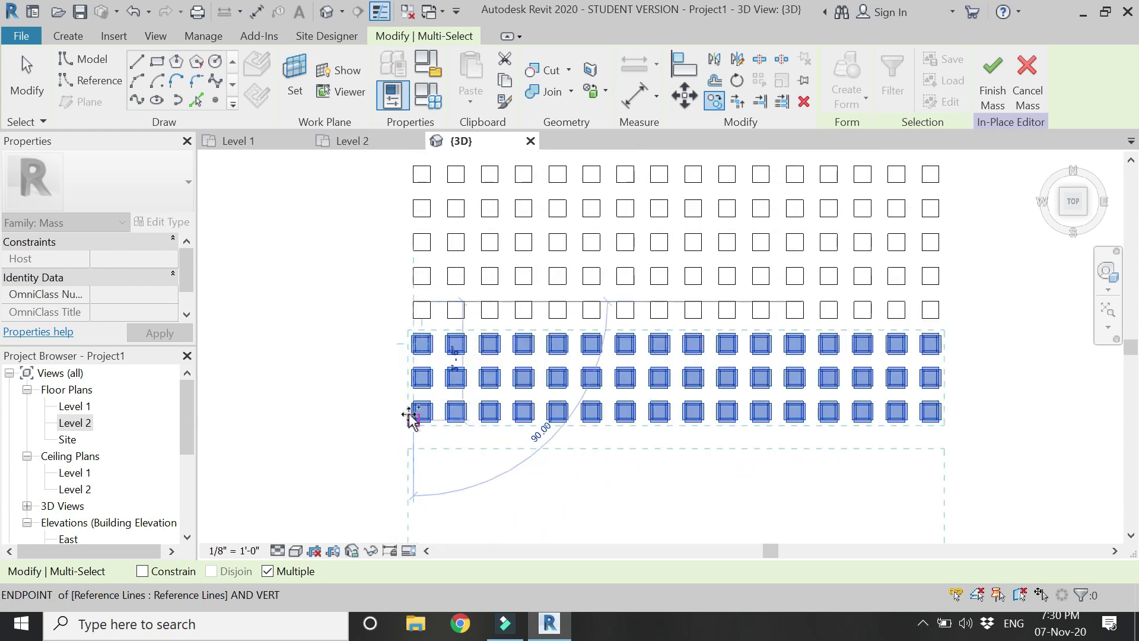
scroll(412, 407, "up", 4)
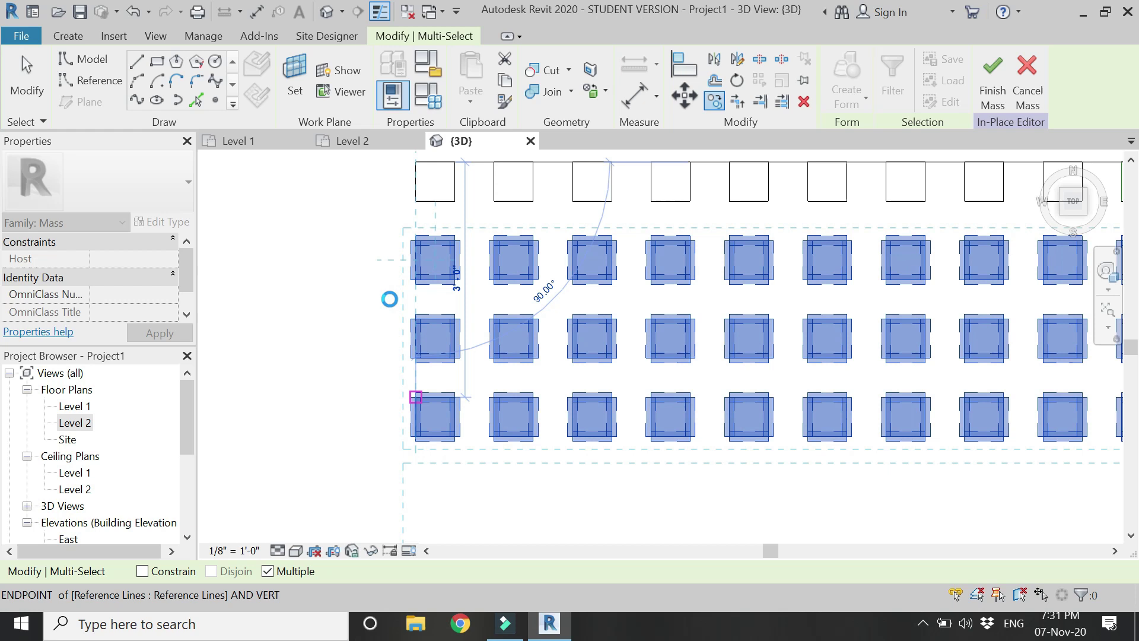
left_click(389, 300)
key("Escape")
key("Escape")
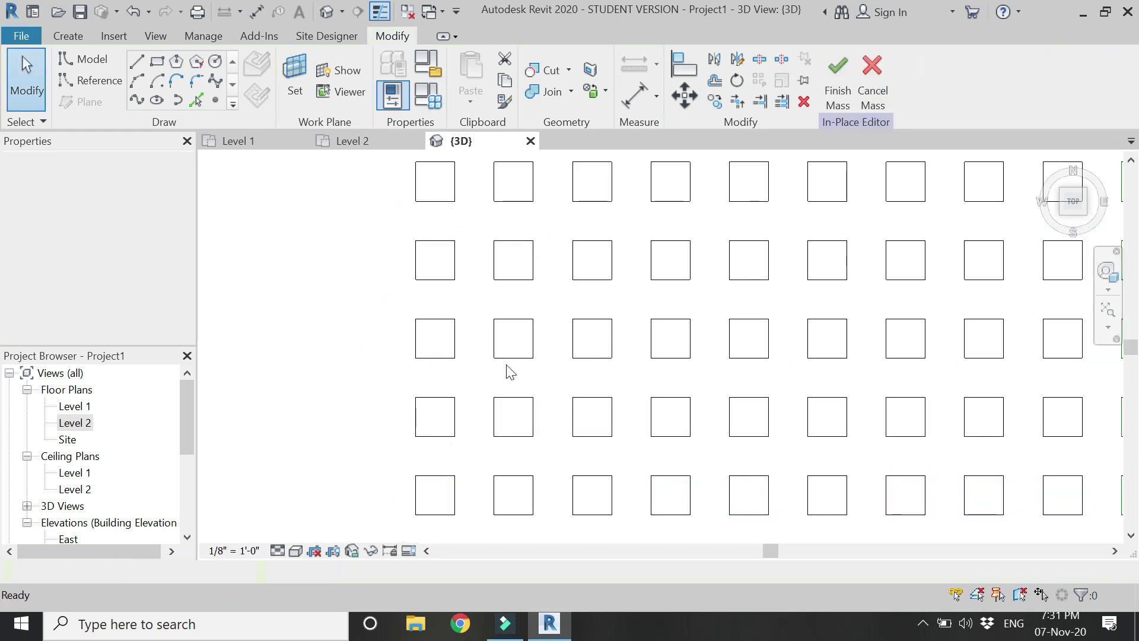
Step: In the Level 2 plan, draw horizontal reference planes just north of the post grid and across its middle
scroll(511, 475, "down", 8)
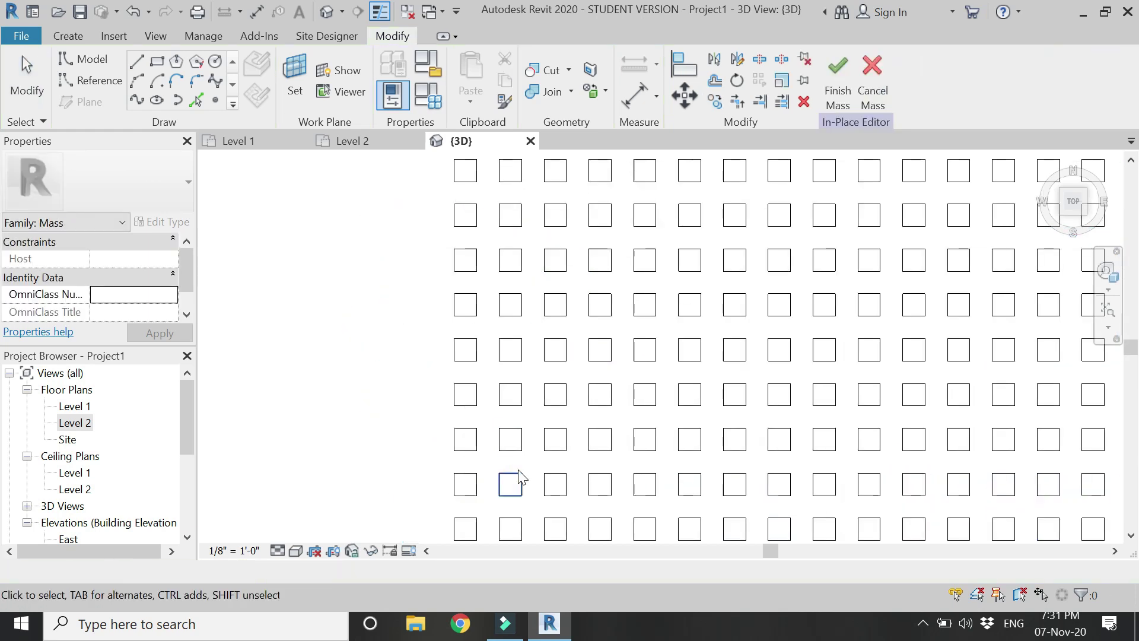
left_click(377, 143)
scroll(390, 199, "down", 3)
key("r")
key("p")
left_click(400, 206)
left_click(974, 205)
scroll(442, 168, "down", 2)
scroll(411, 364, "up", 2)
left_click(412, 358)
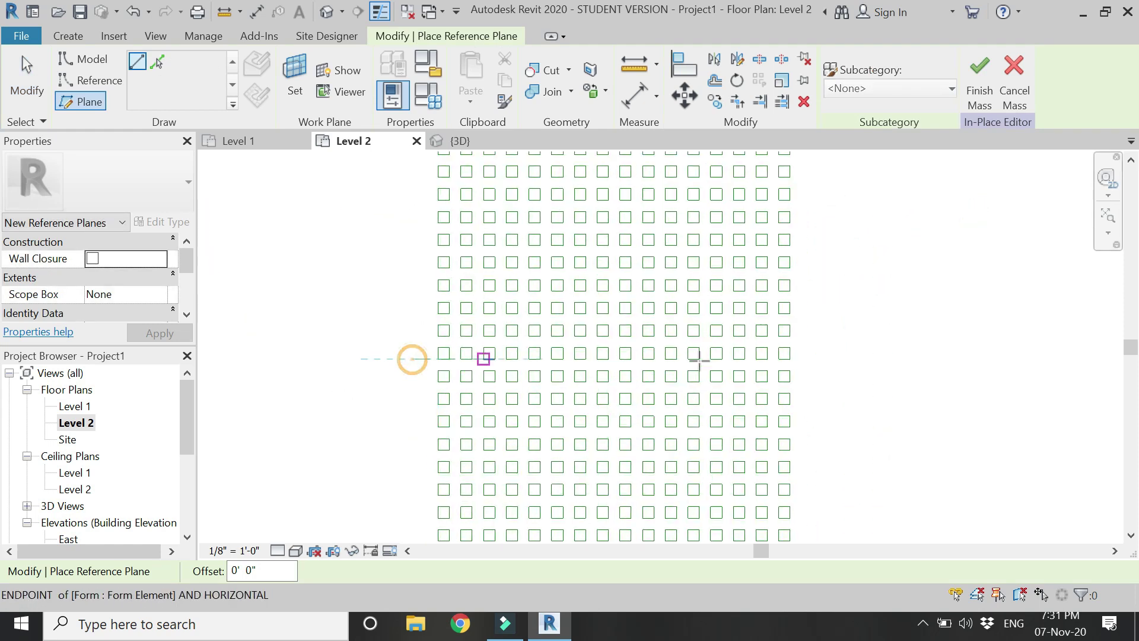
left_click(803, 358)
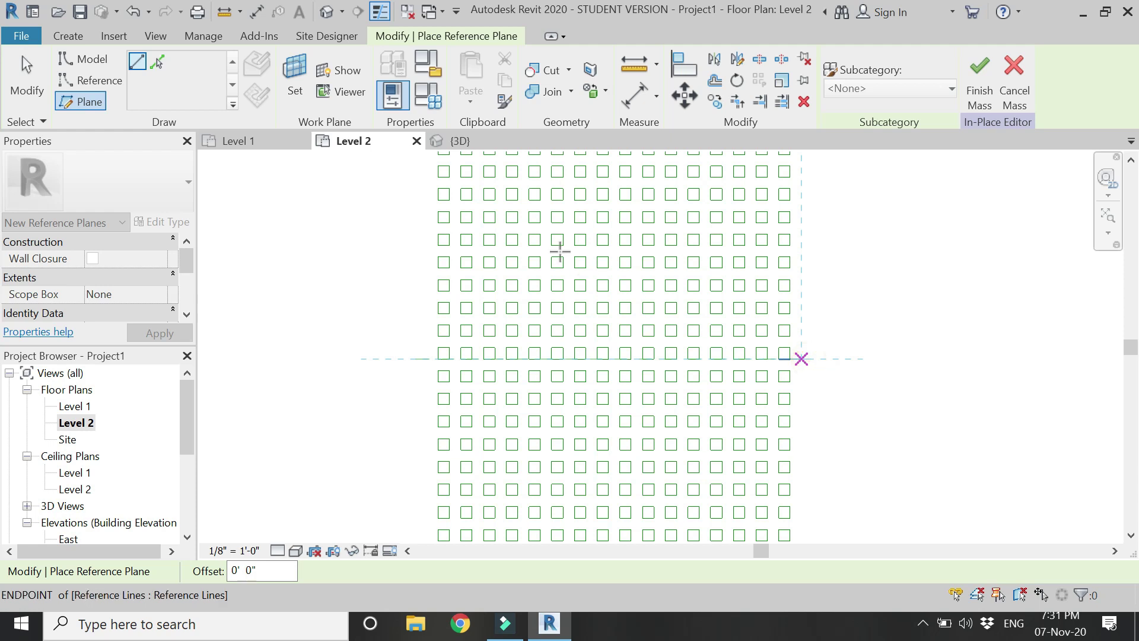
Step: Draw a third horizontal reference plane just south of the post grid, matching the width of the other two
scroll(559, 250, "down", 3)
left_click(487, 289)
key("Escape")
left_click(490, 419)
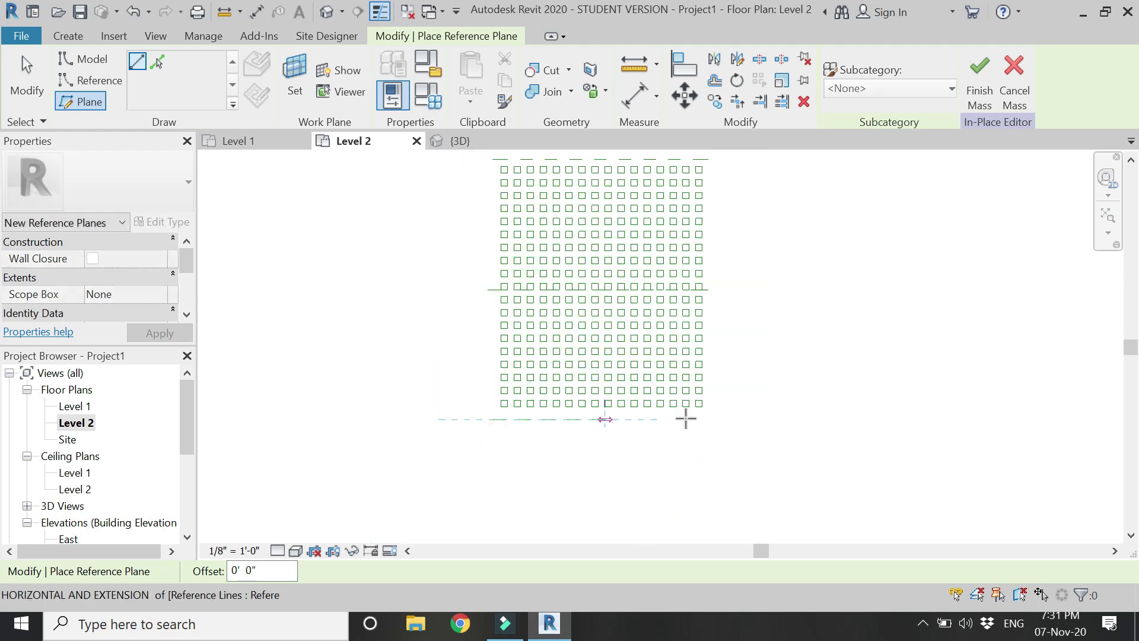
left_click(707, 420)
key("Escape")
key("Escape")
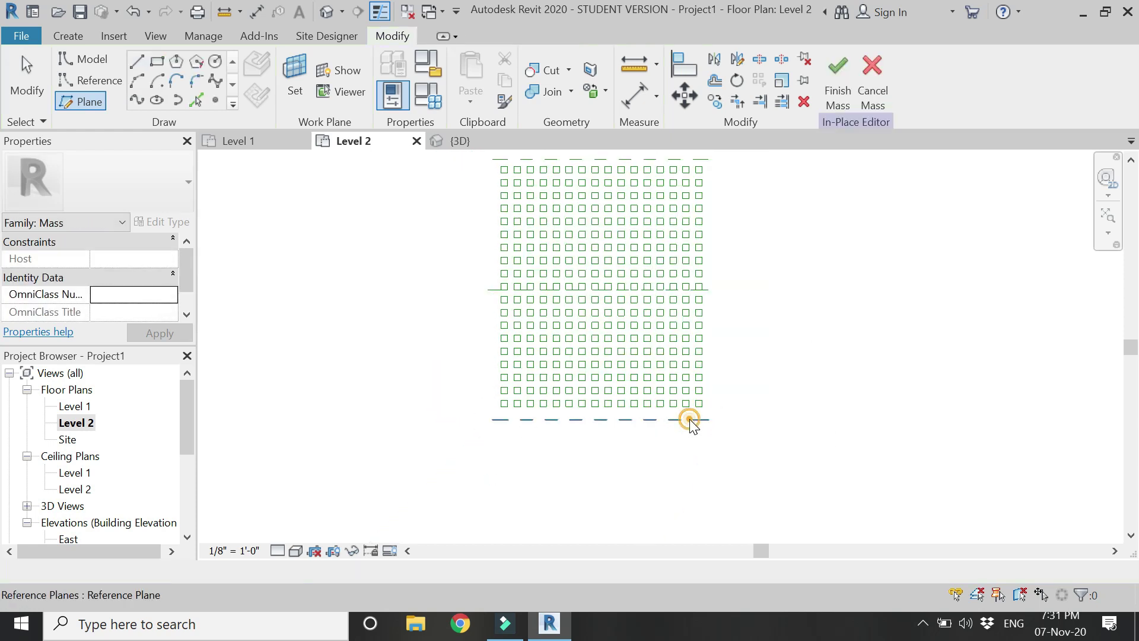
Step: Name the reference planes from south to north 1, 2 and 3
left_click(697, 427)
key("Escape")
left_click(493, 296)
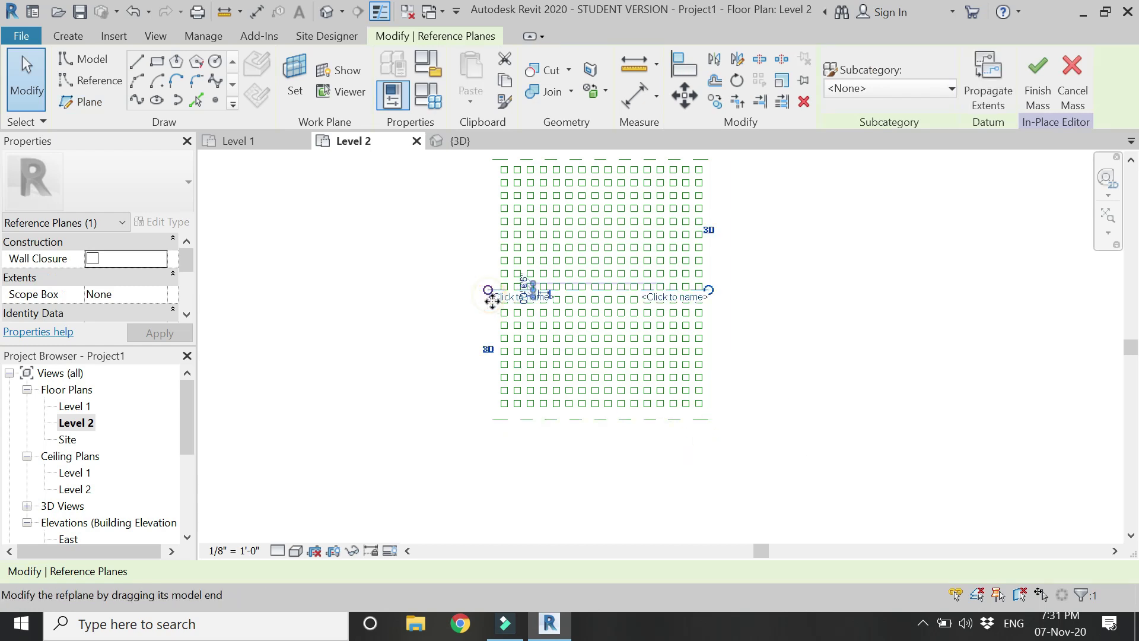
left_click(498, 302)
type("2")
left_click(785, 349)
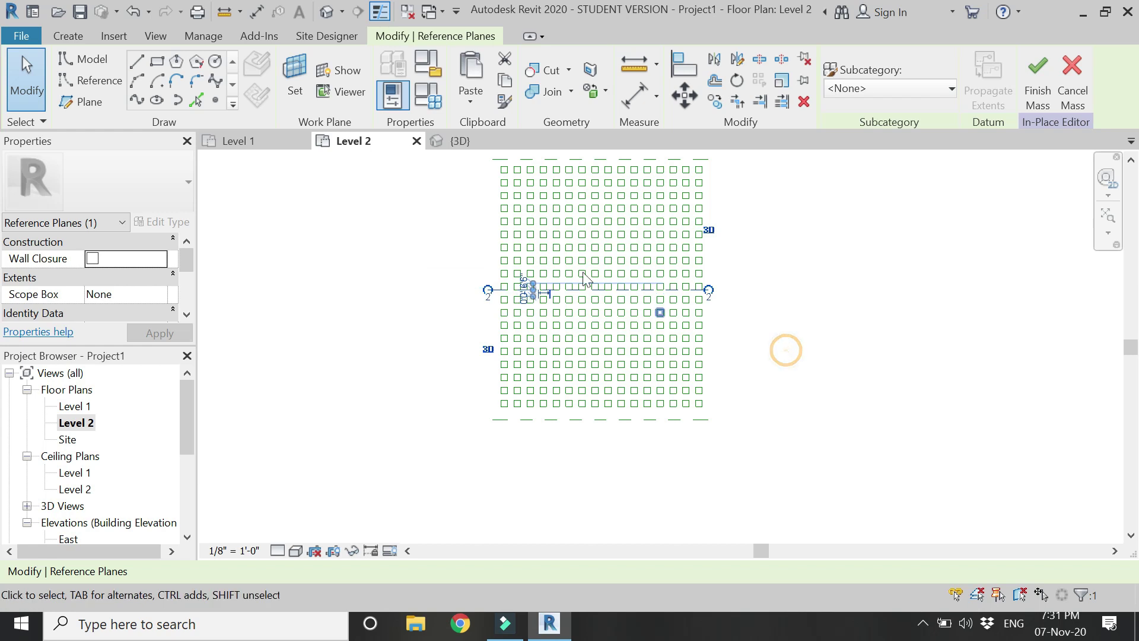
left_click(490, 160)
left_click(503, 171)
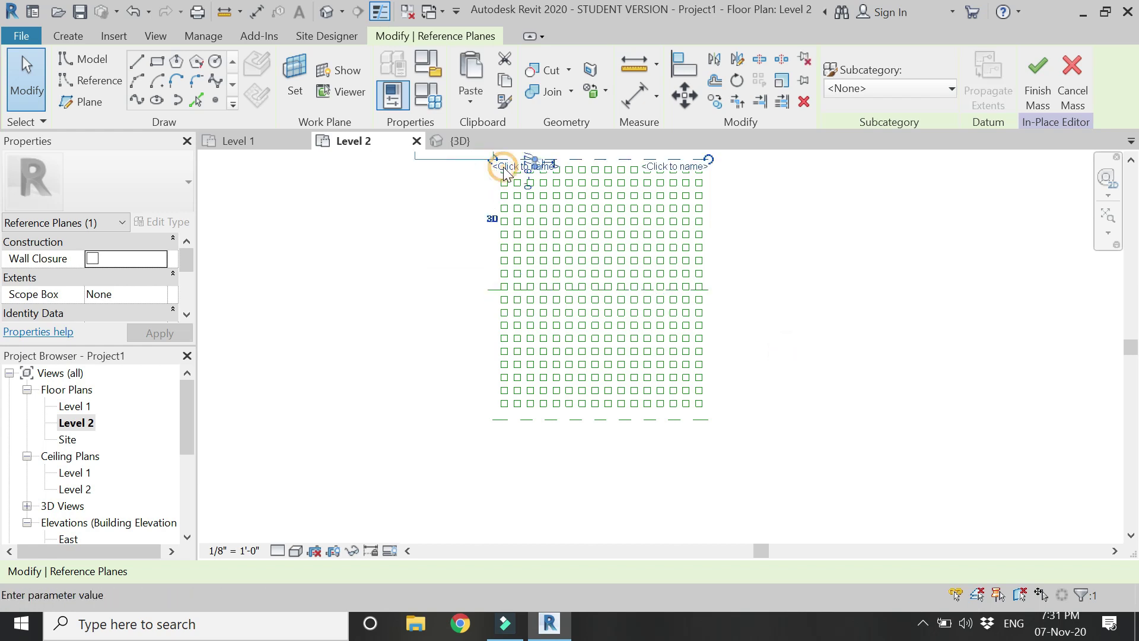
left_click(768, 350)
scroll(674, 331, "down", 1)
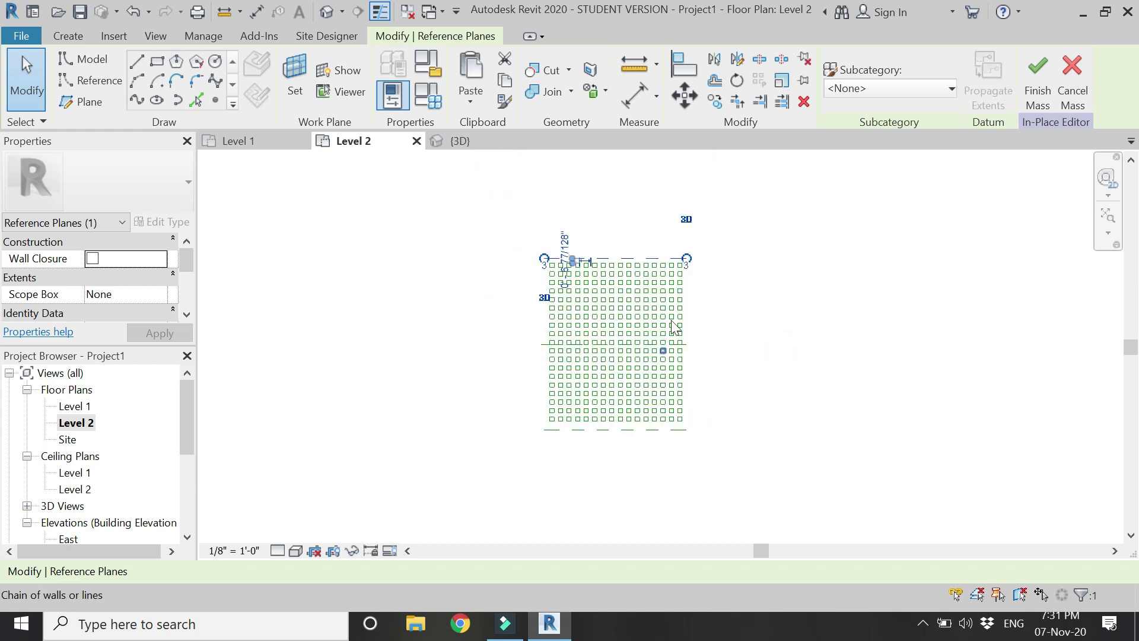
key("Escape")
key("Escape")
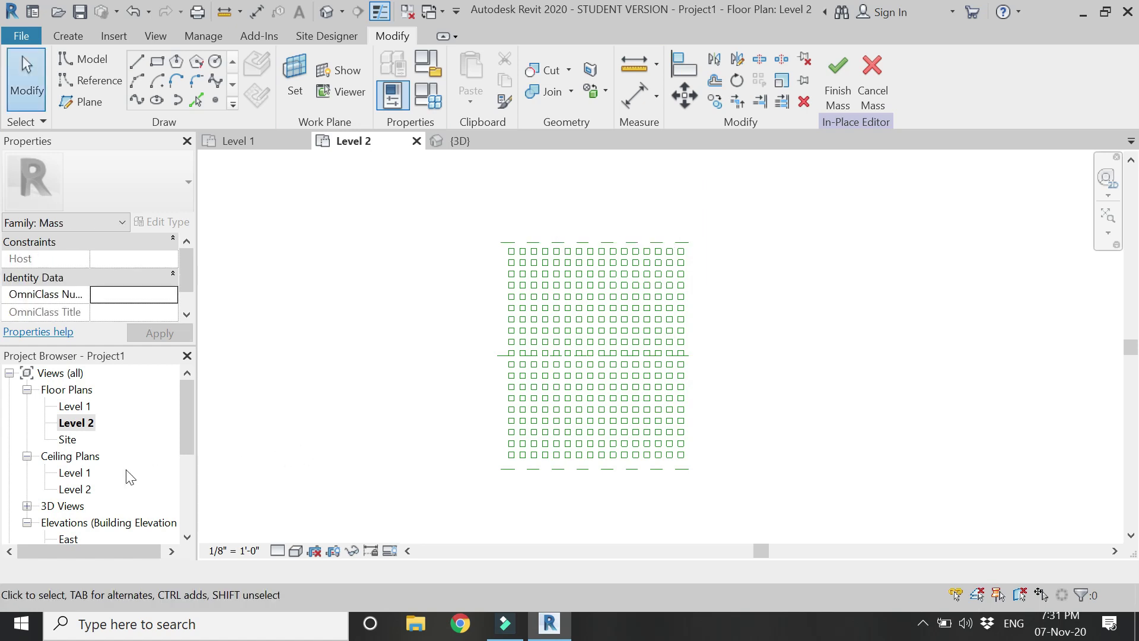
Step: Open the South elevation and set the work plane to Reference Plane : 1
scroll(101, 474, "down", 2)
double_click(76, 472)
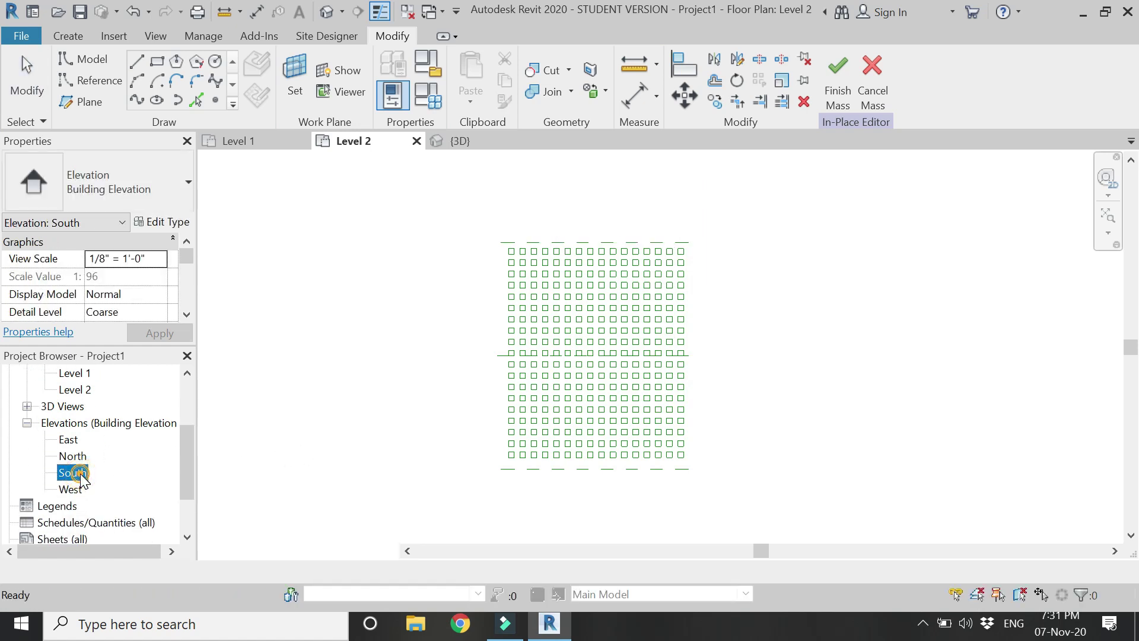
scroll(452, 364, "up", 4)
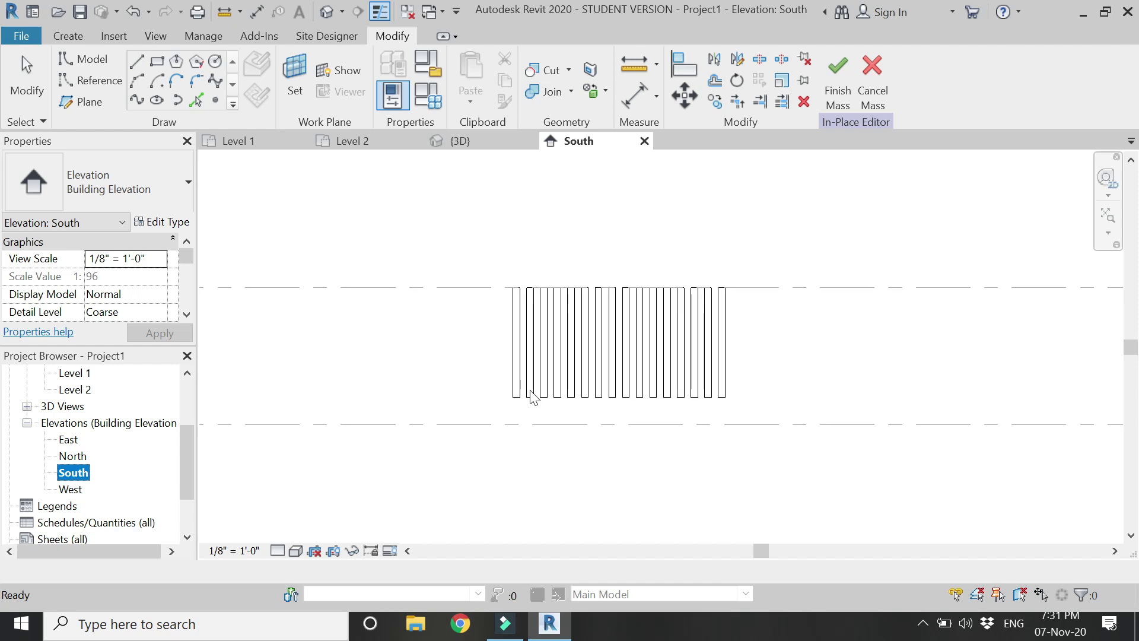
left_click(295, 77)
left_click(792, 169)
left_click(795, 217)
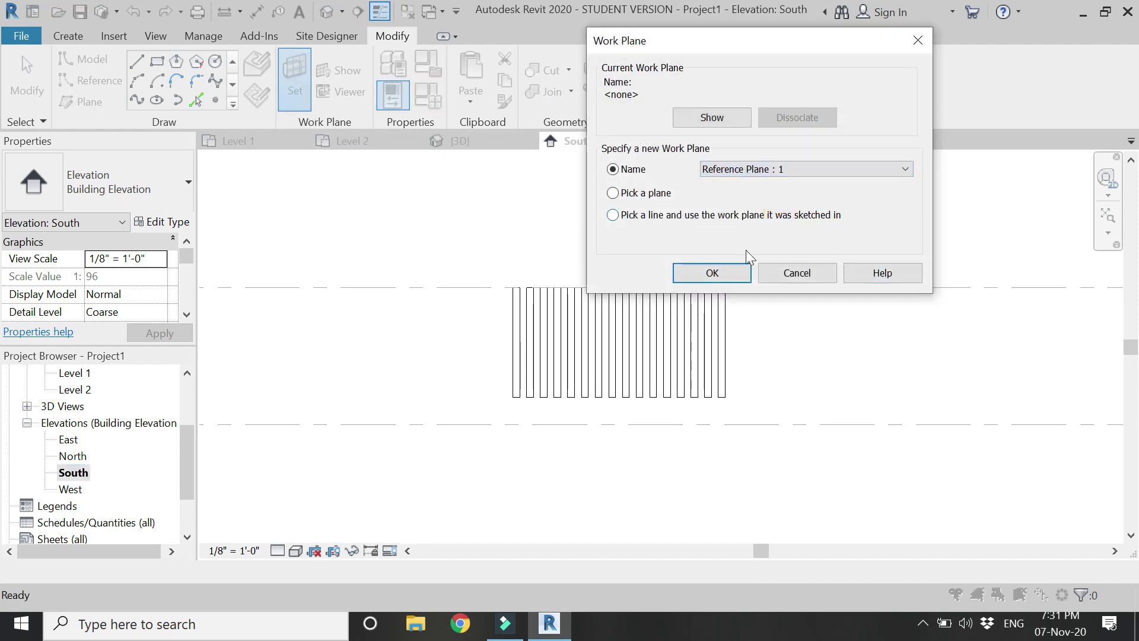
left_click(725, 273)
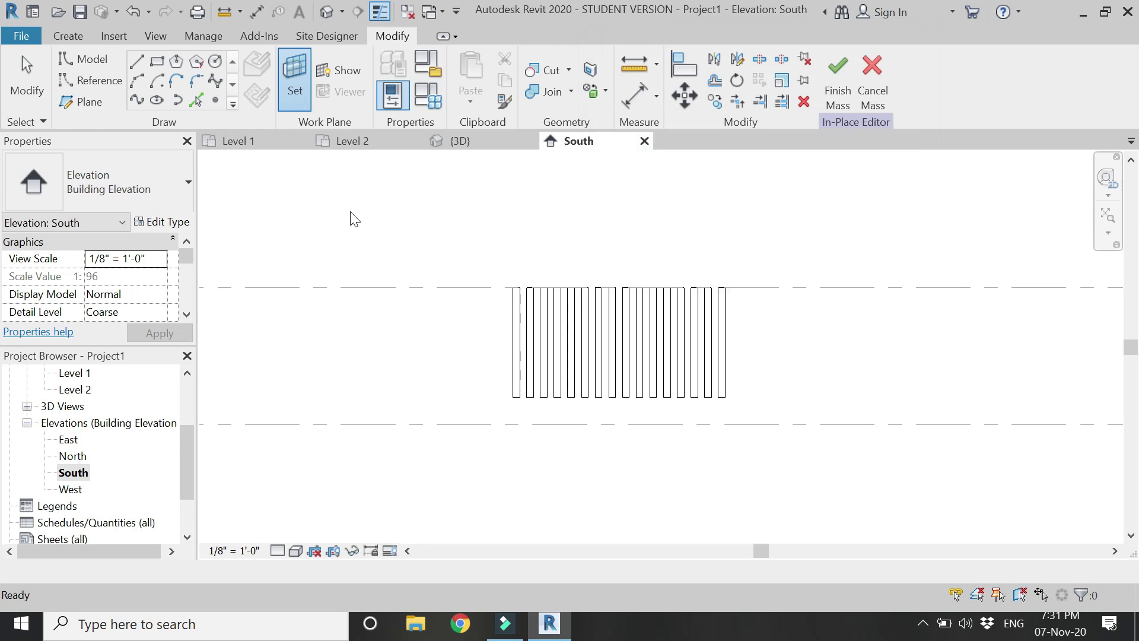
Step: Start a spline reference line with placement set to draw on the work plane
left_click(117, 90)
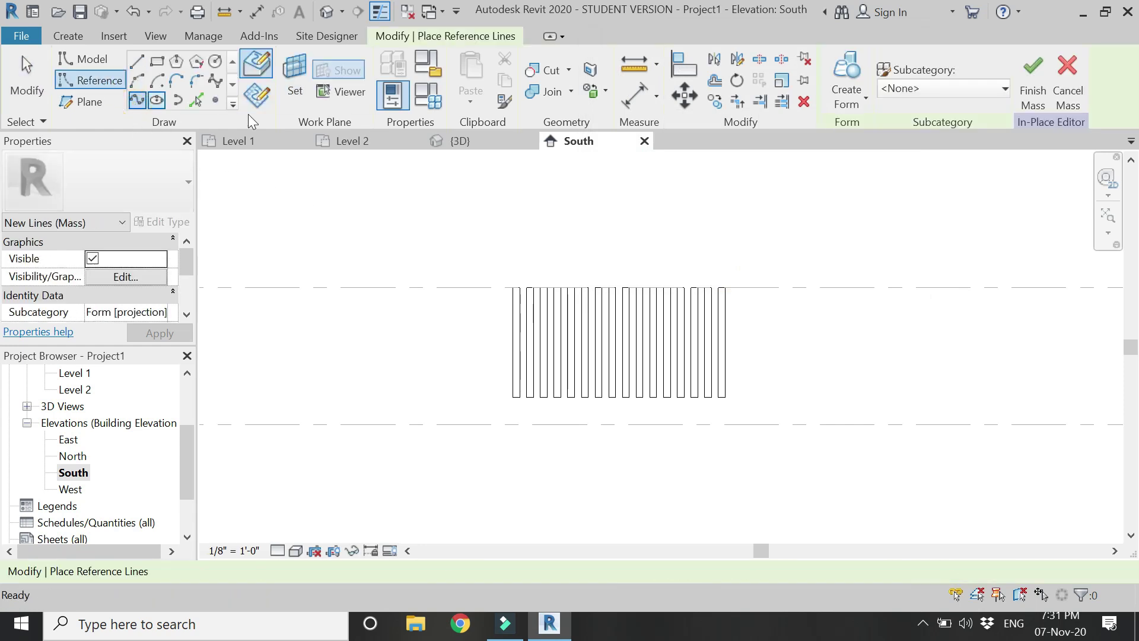
left_click(258, 98)
scroll(552, 384, "up", 5)
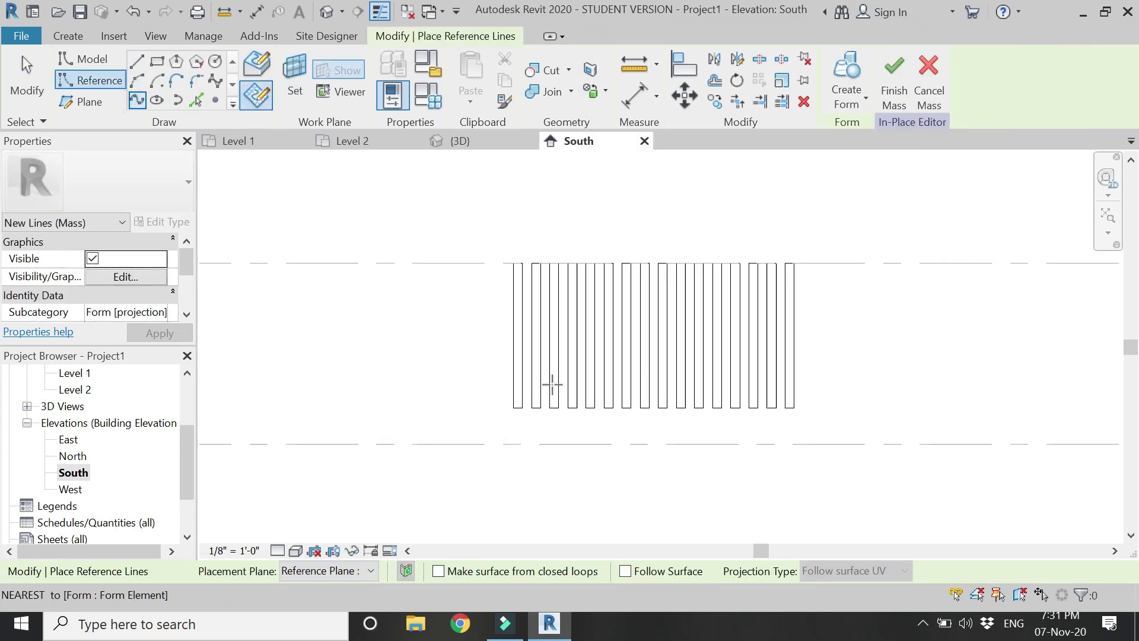
left_click(550, 385)
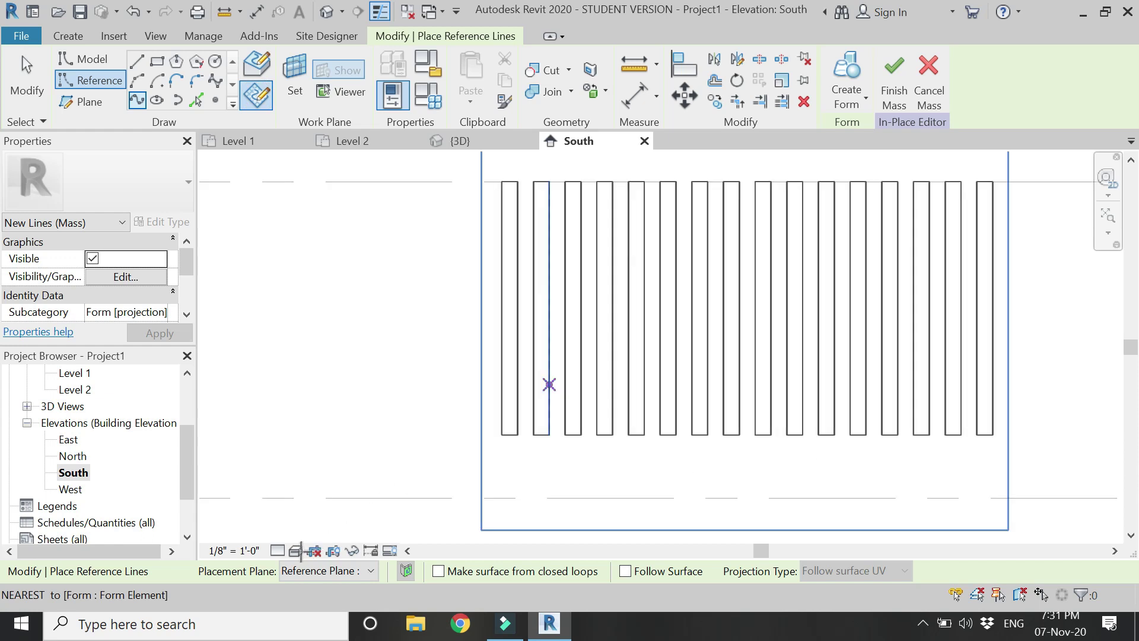
Step: Try a visual style that shows the posts' material colour in the South elevation
left_click(295, 550)
left_click(307, 476)
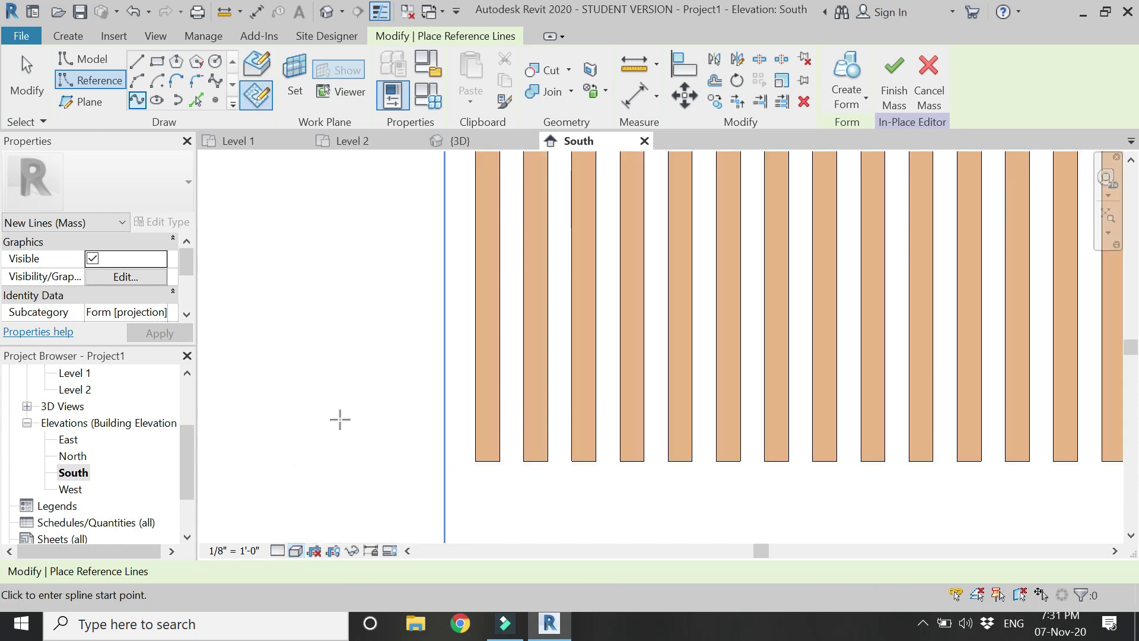
scroll(399, 379, "down", 2)
scroll(415, 334, "up", 2)
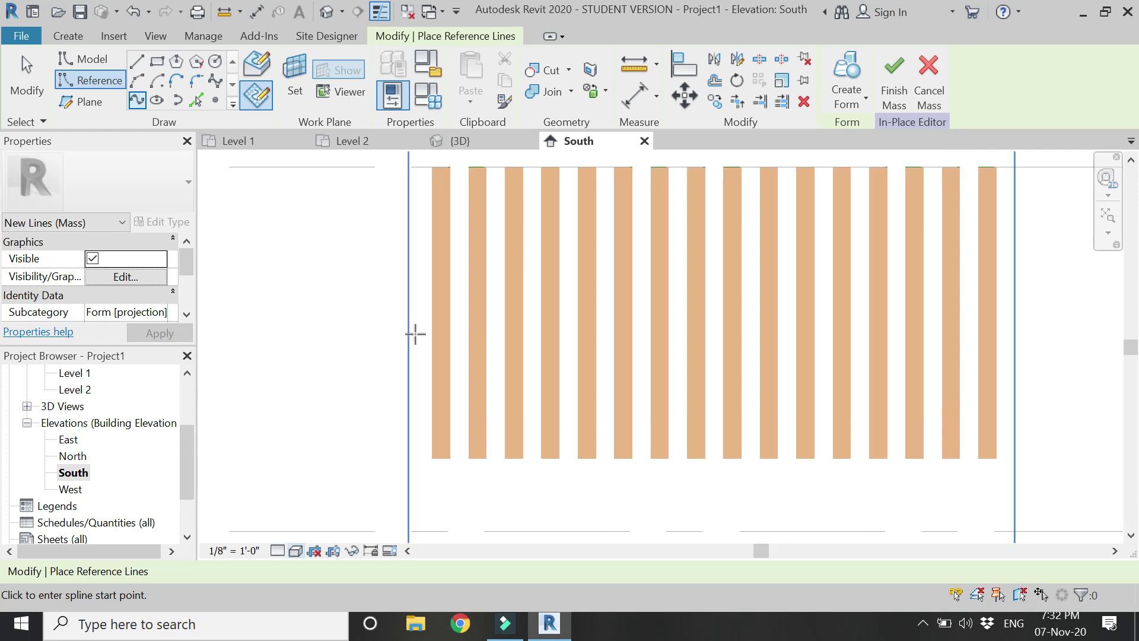
Step: Draw a wavy spline reference line across the posts from west to east, starting just outside the westernmost post
left_click(415, 332)
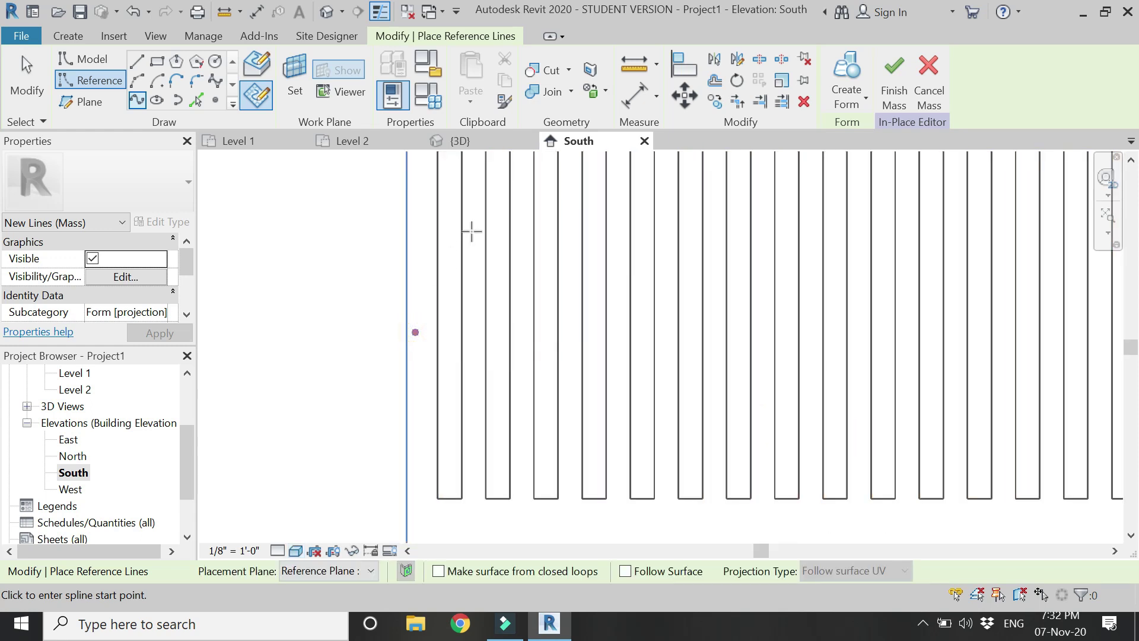
left_click(473, 230)
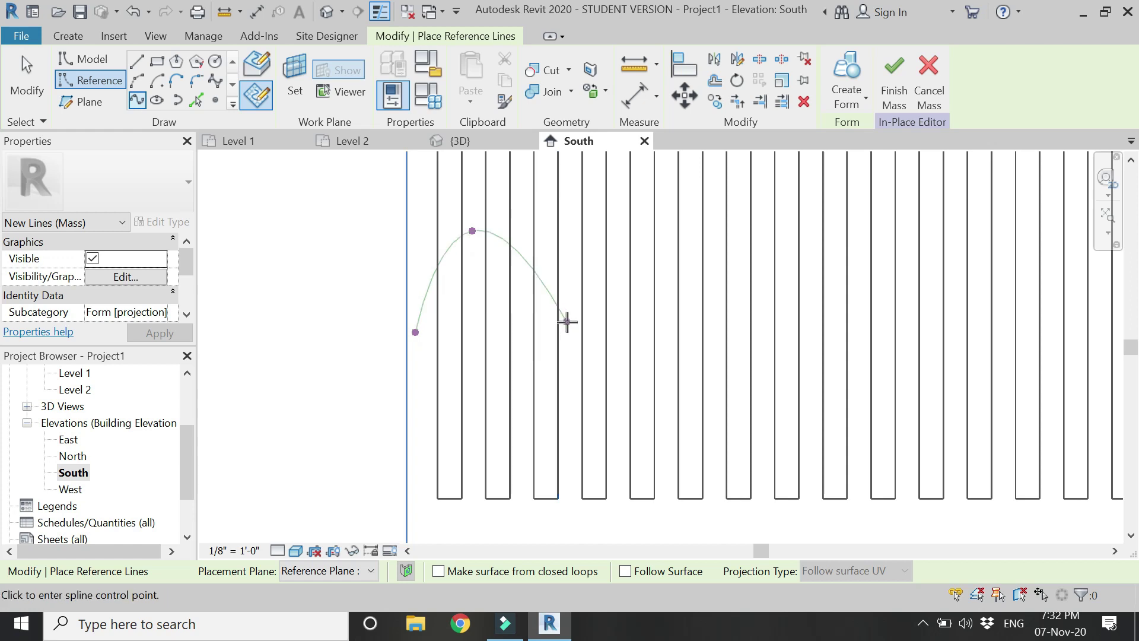
left_click(812, 297)
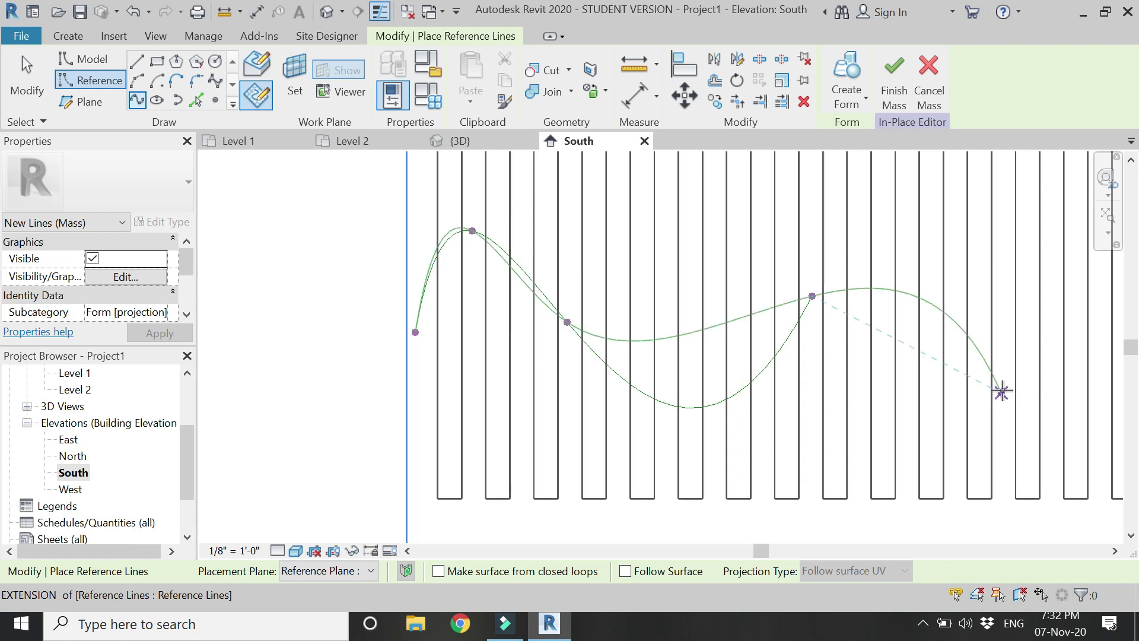
scroll(578, 363, "up", 5)
scroll(576, 359, "down", 6)
scroll(798, 370, "up", 6)
scroll(759, 364, "down", 5)
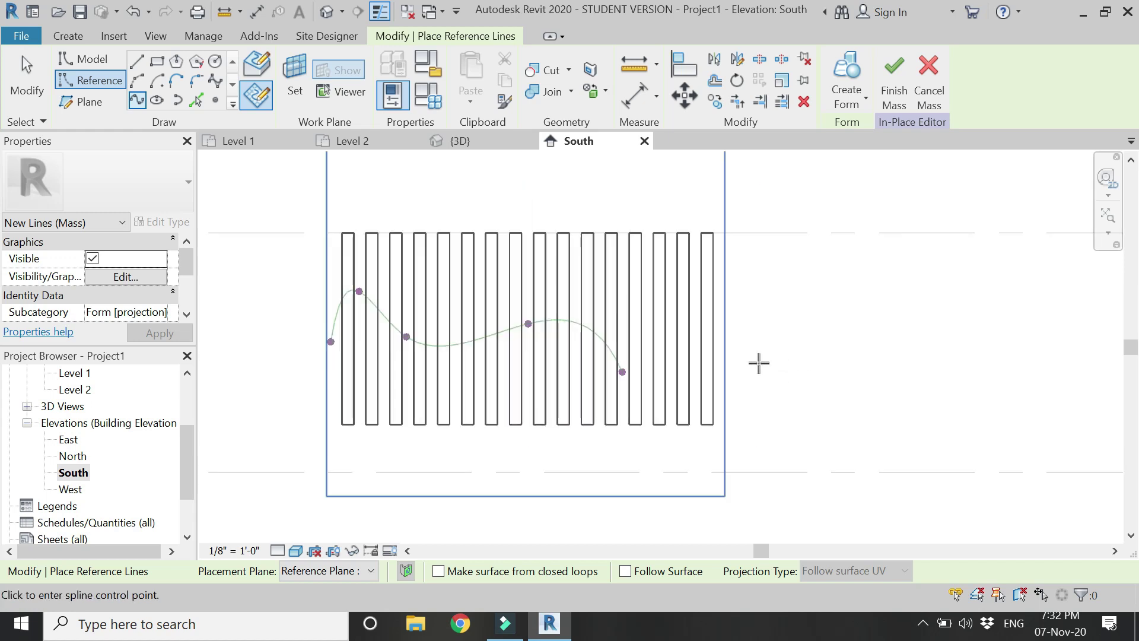
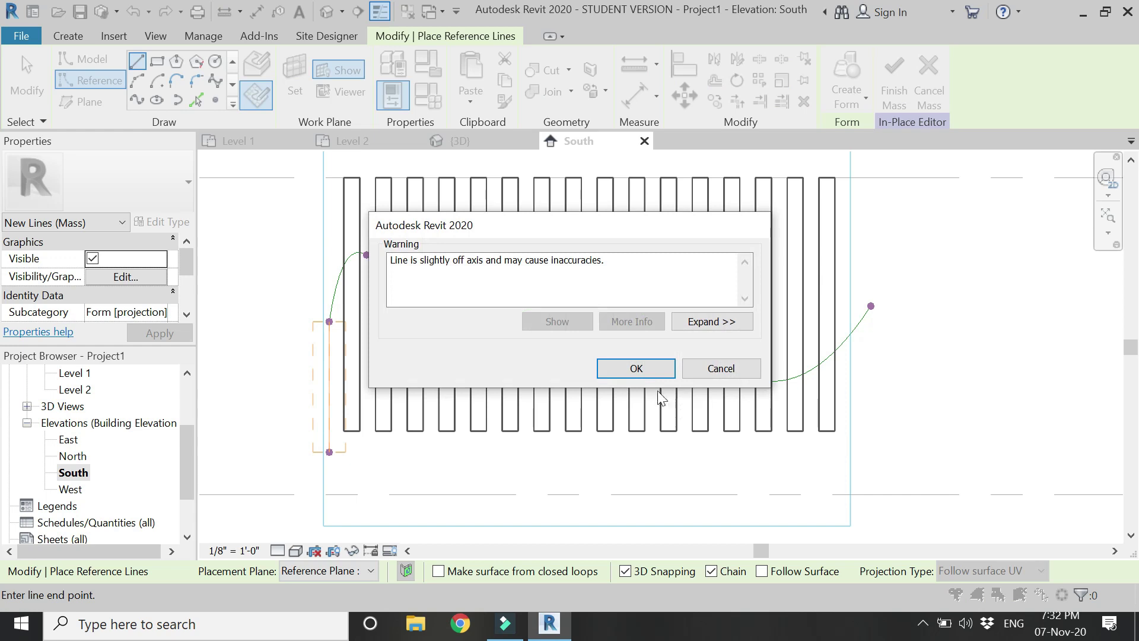
Step: Close the first wavy profile with straight reference lines down both ends and across below the posts
left_click(654, 366)
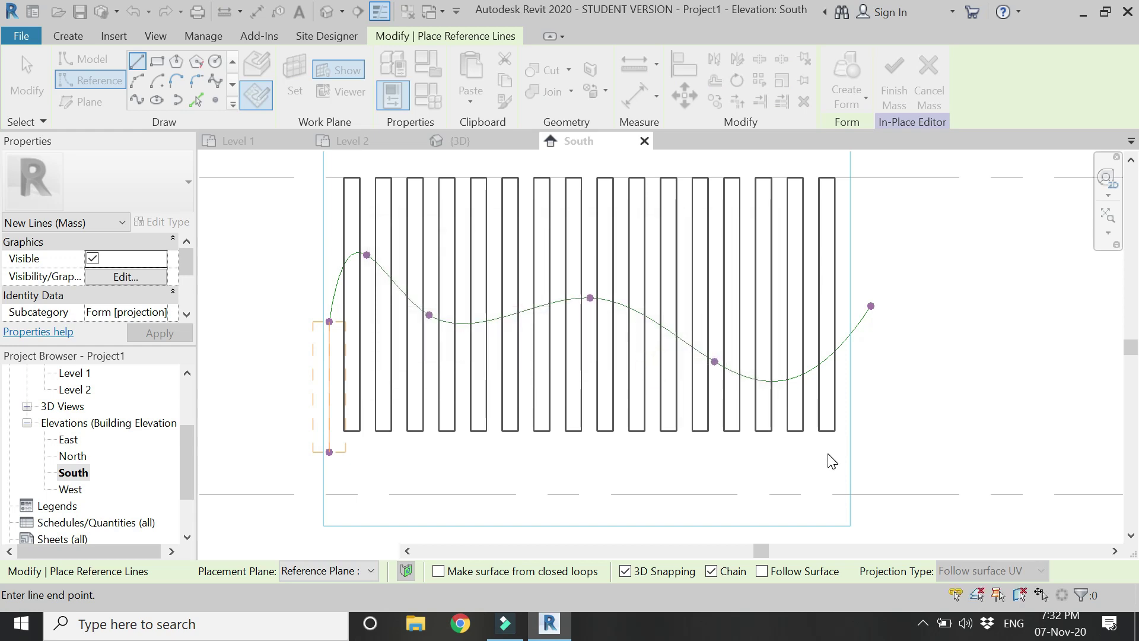
left_click(874, 449)
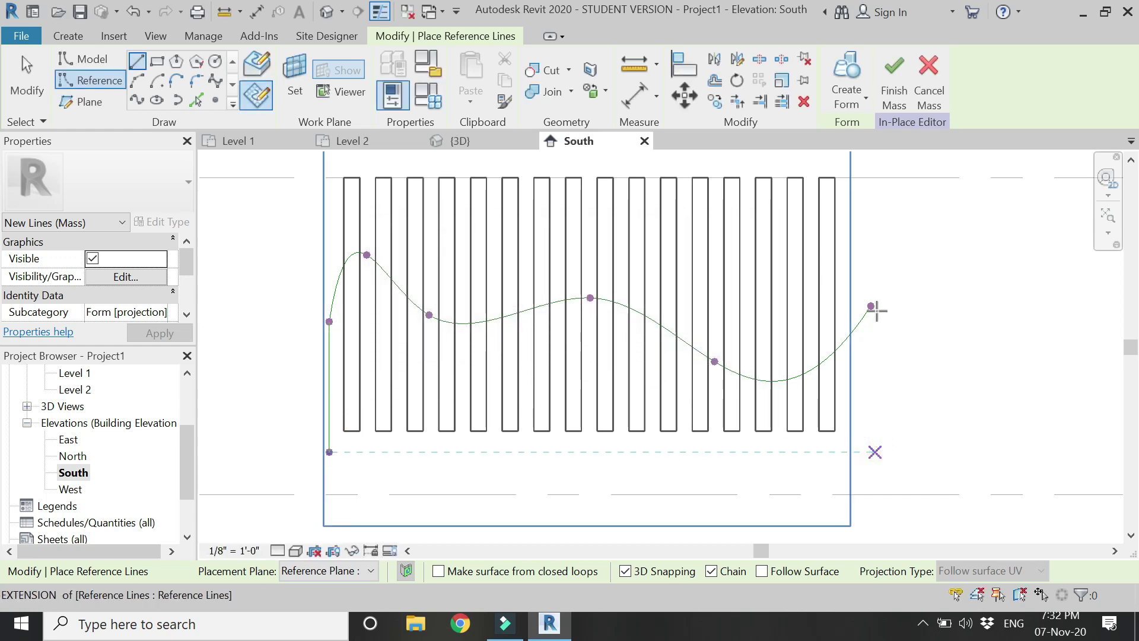
left_click(660, 369)
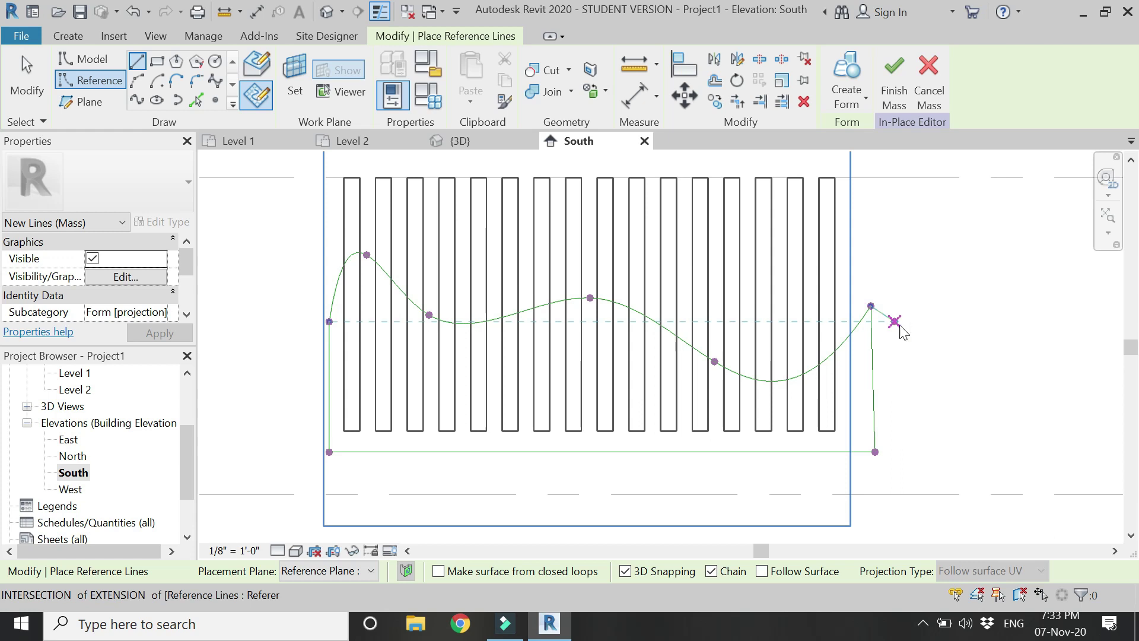
left_click(895, 322)
key("Escape")
key("Escape")
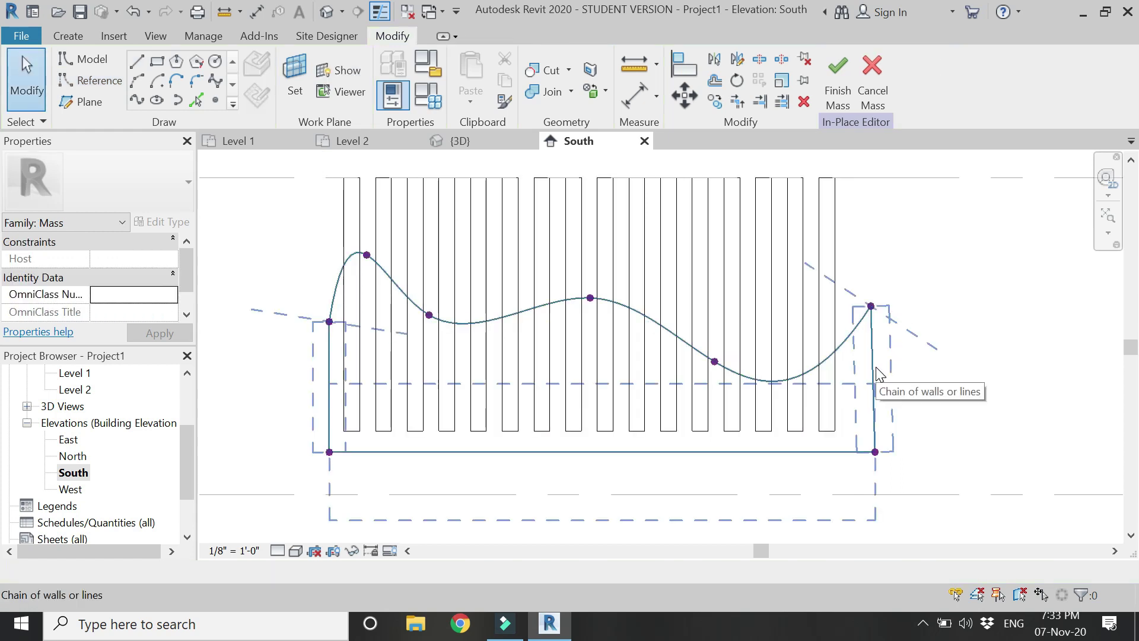
left_click(876, 371)
Step: Set the work plane to Reference Plane : 2
left_click(295, 77)
left_click(801, 170)
left_click(789, 222)
left_click(724, 272)
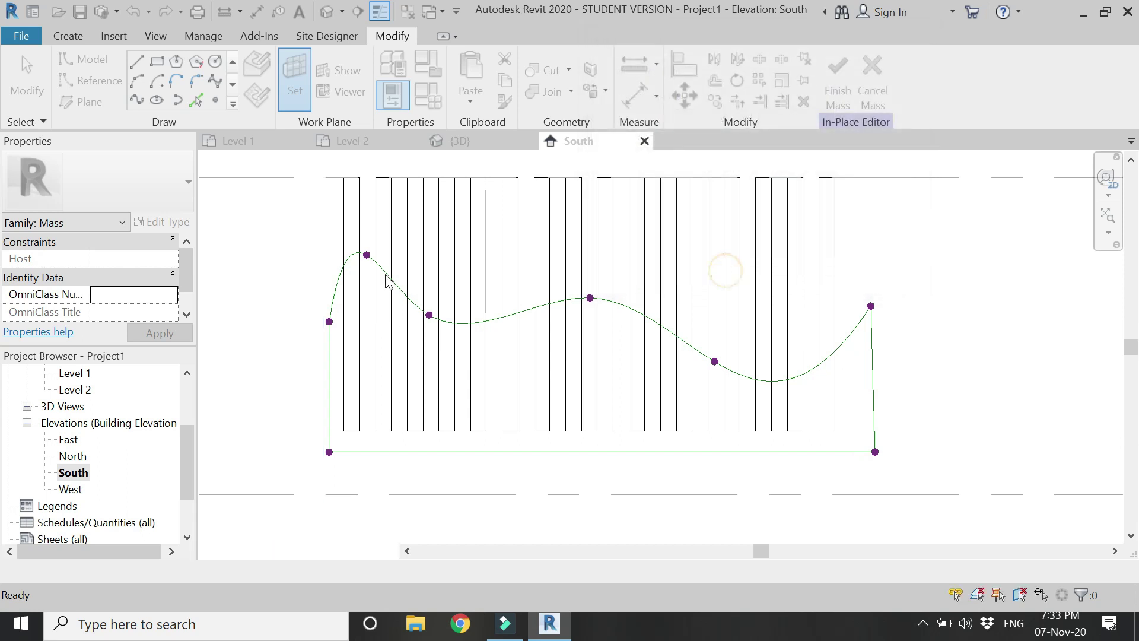
Step: Draw a second wavy spline reference line from west to east, starting directly above the first profile's west end and ending above its east end
left_click(90, 81)
left_click(138, 81)
left_click(142, 99)
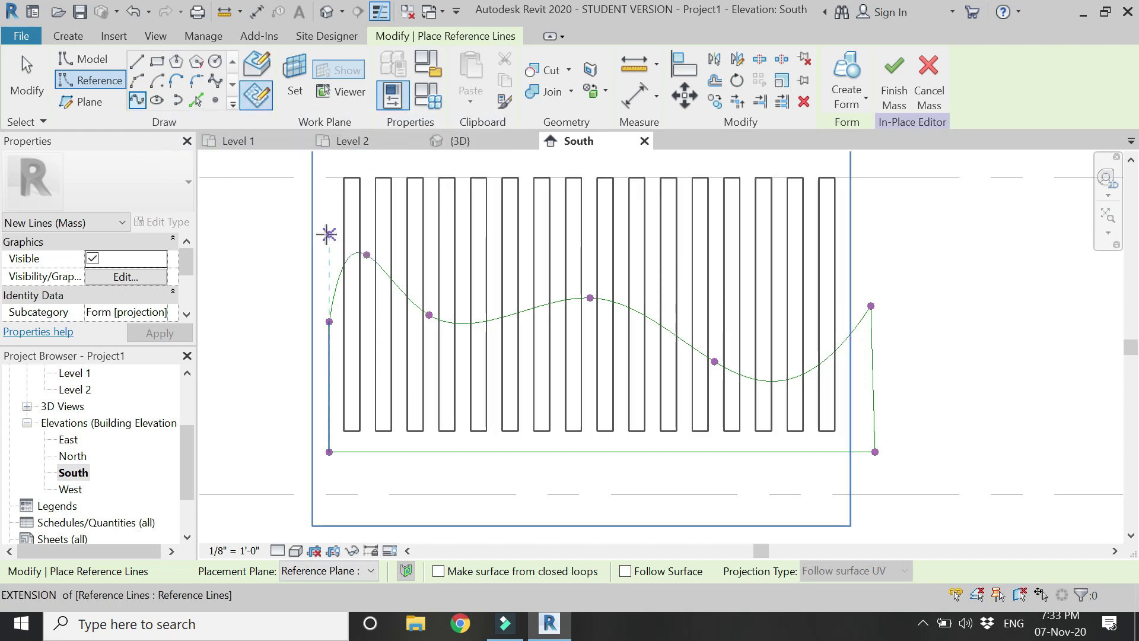
left_click(329, 234)
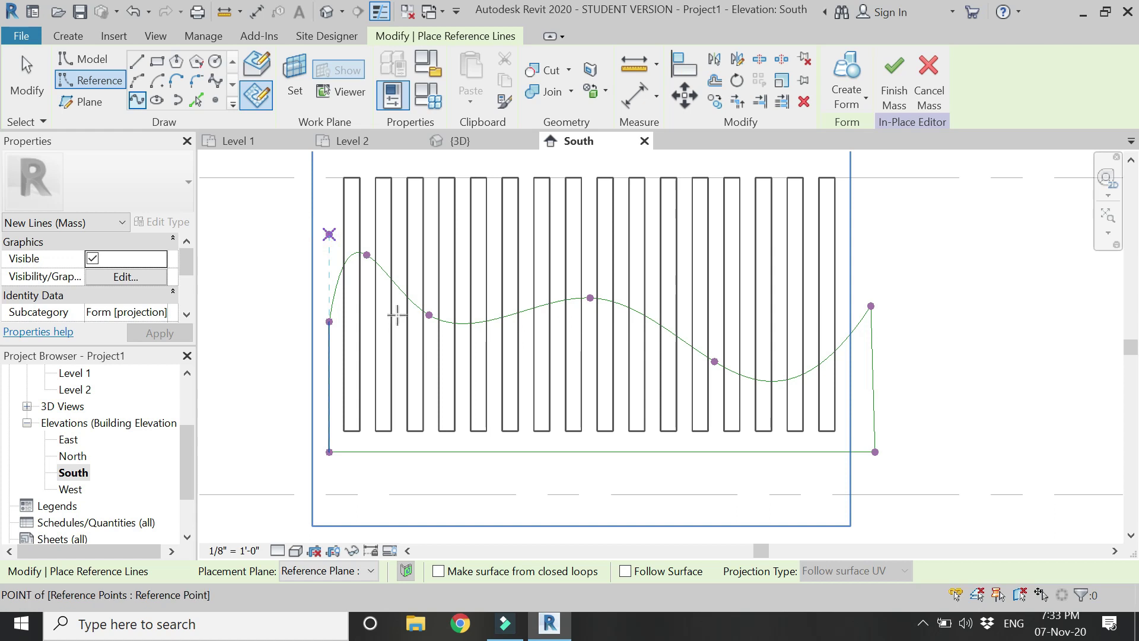
scroll(391, 319, "up", 2)
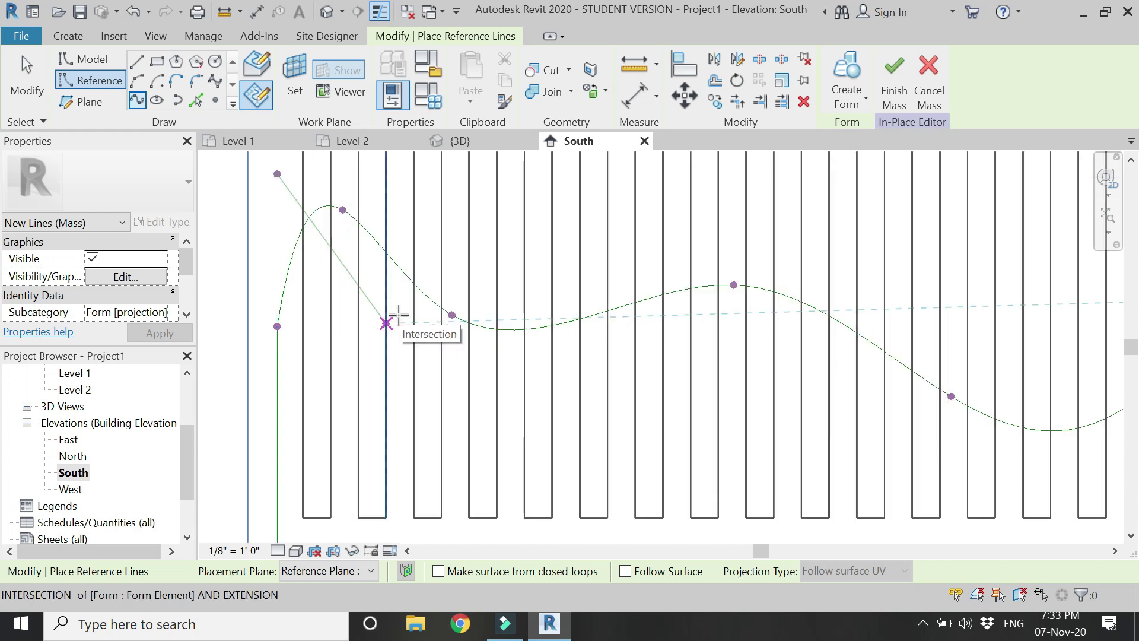
left_click(398, 315)
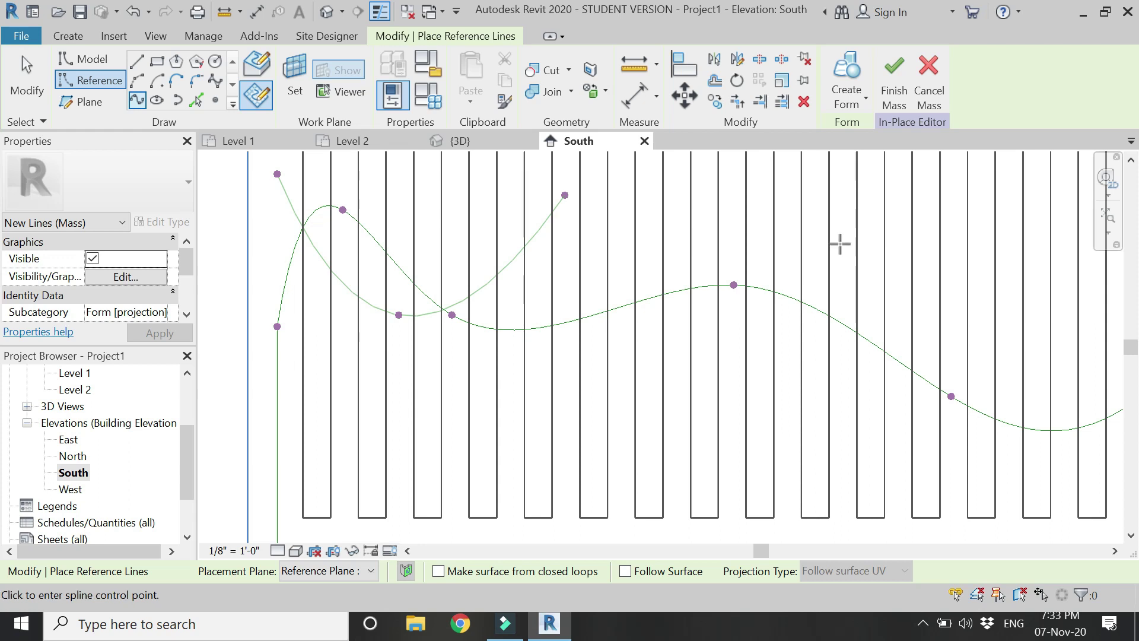
scroll(606, 286, "down", 3)
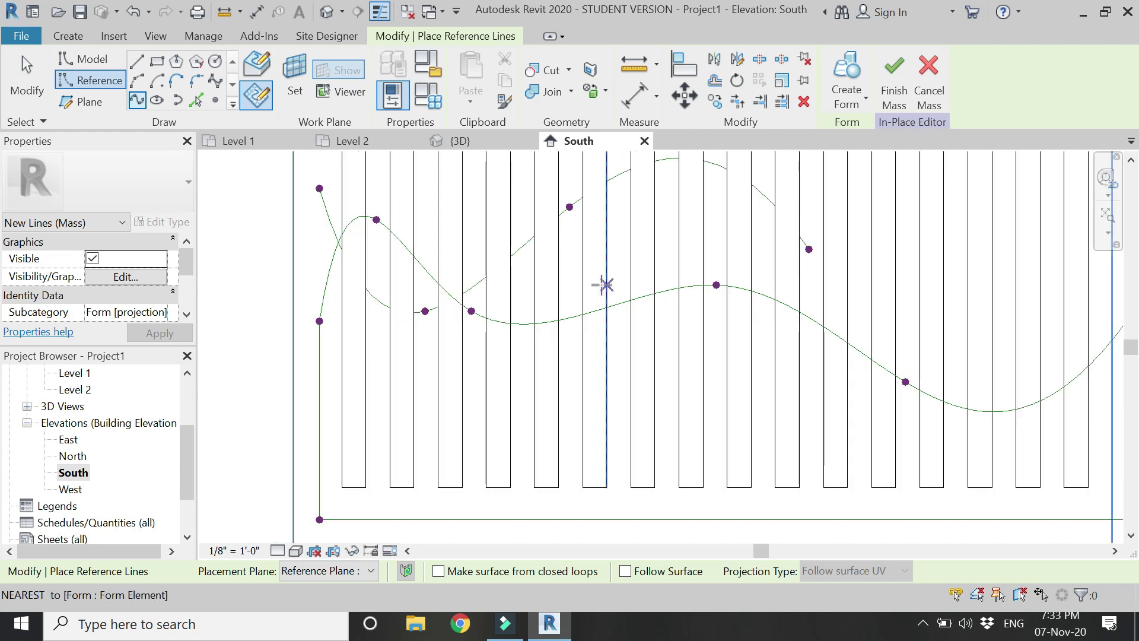
left_click(871, 302)
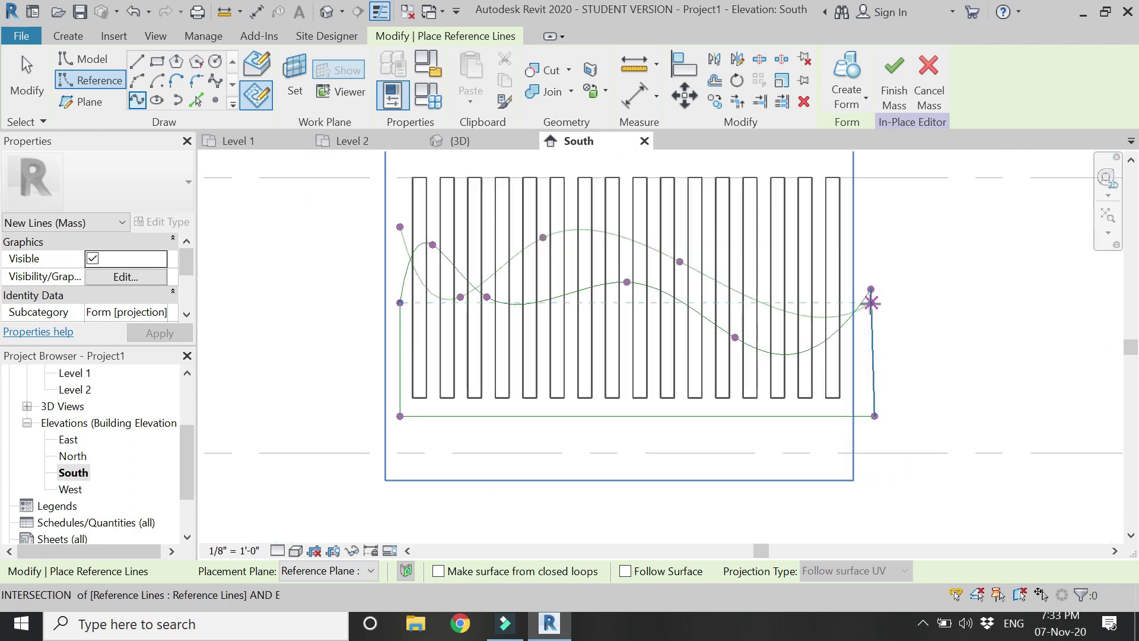
key("Escape")
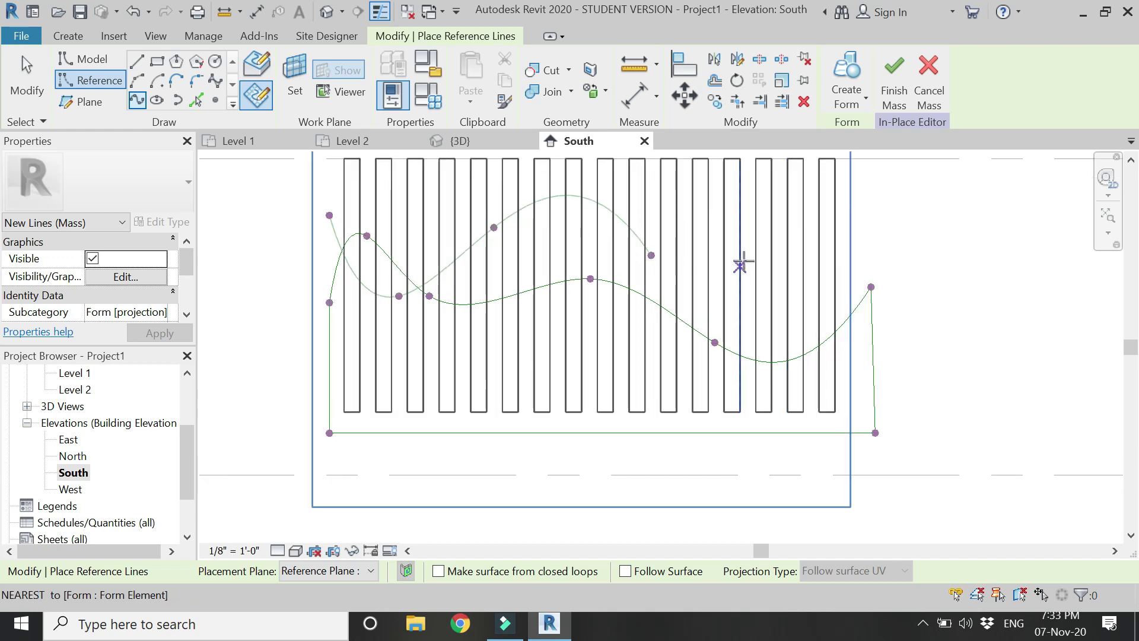
scroll(725, 251, "up", 1)
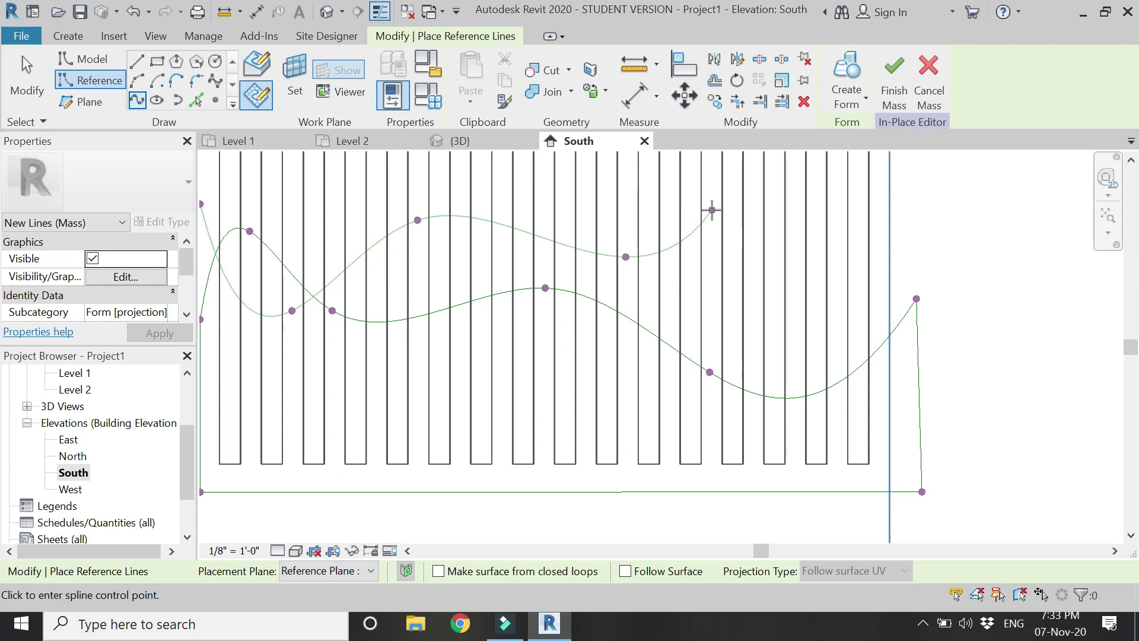
left_click(712, 209)
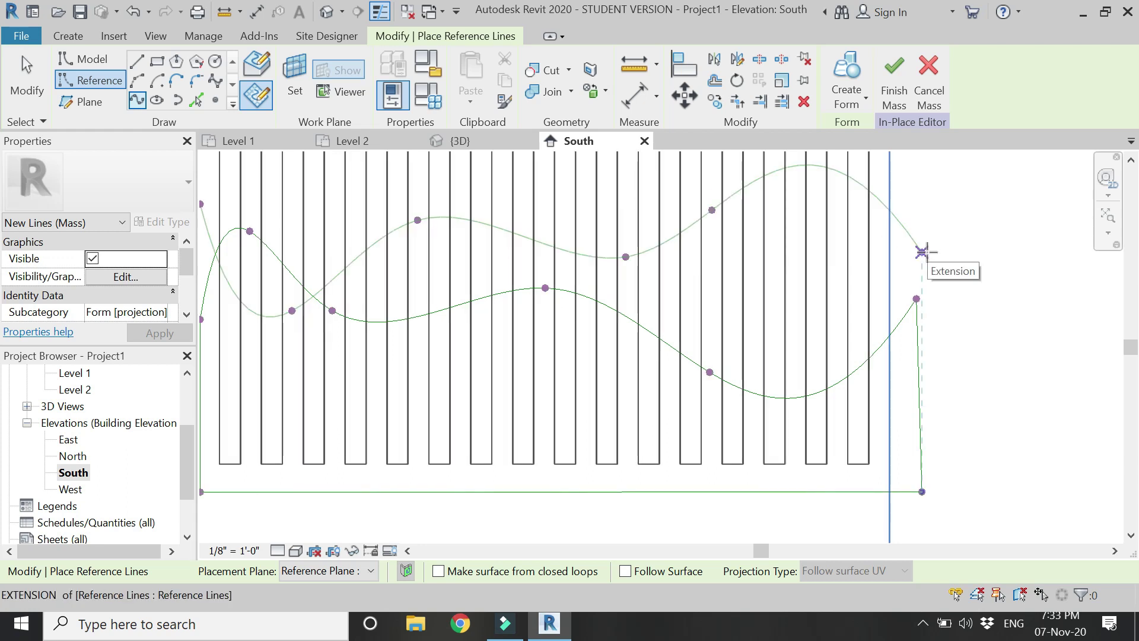
left_click(923, 252)
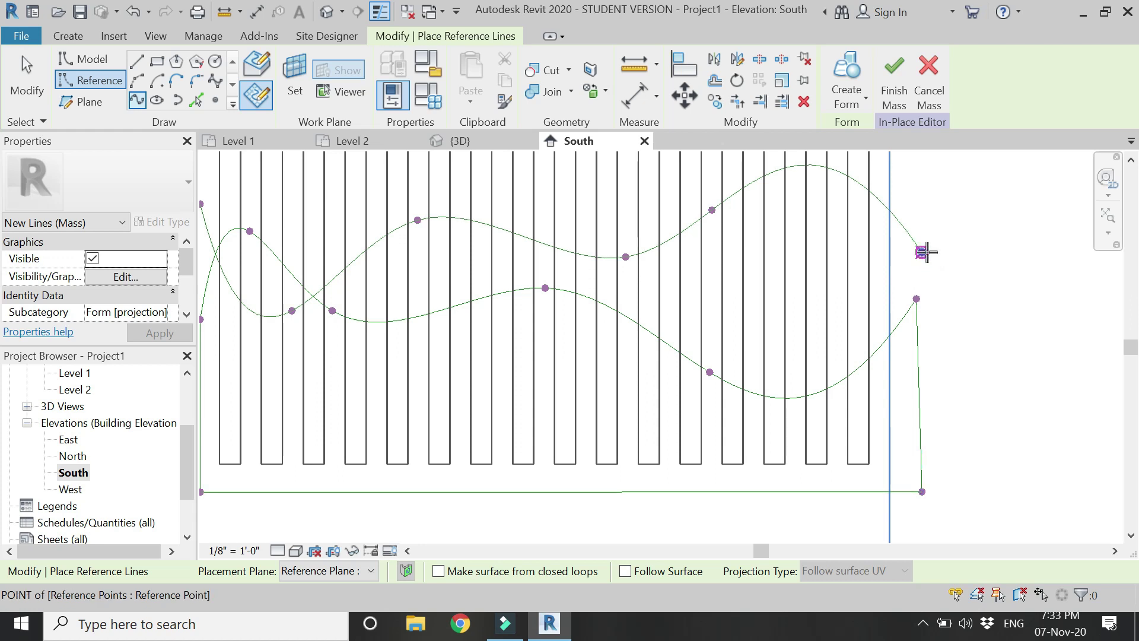
key("Escape")
scroll(952, 247, "down", 2)
key("Escape")
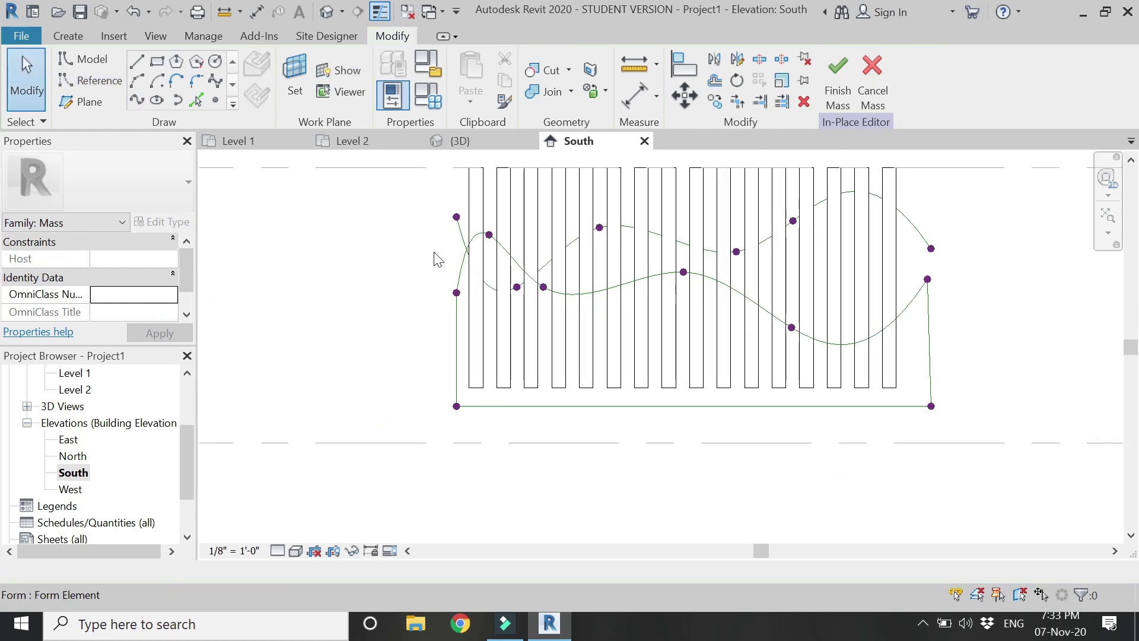
Step: Close the second wavy profile with straight reference lines that slope outward at both ends and run just below the first profile's base
left_click(95, 80)
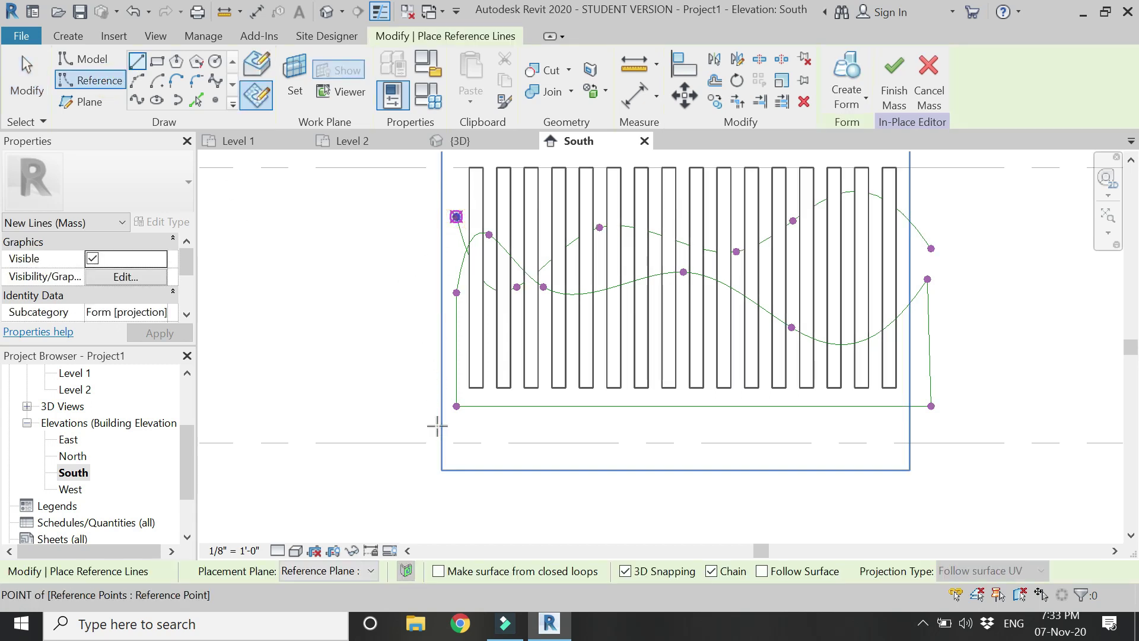
left_click(986, 427)
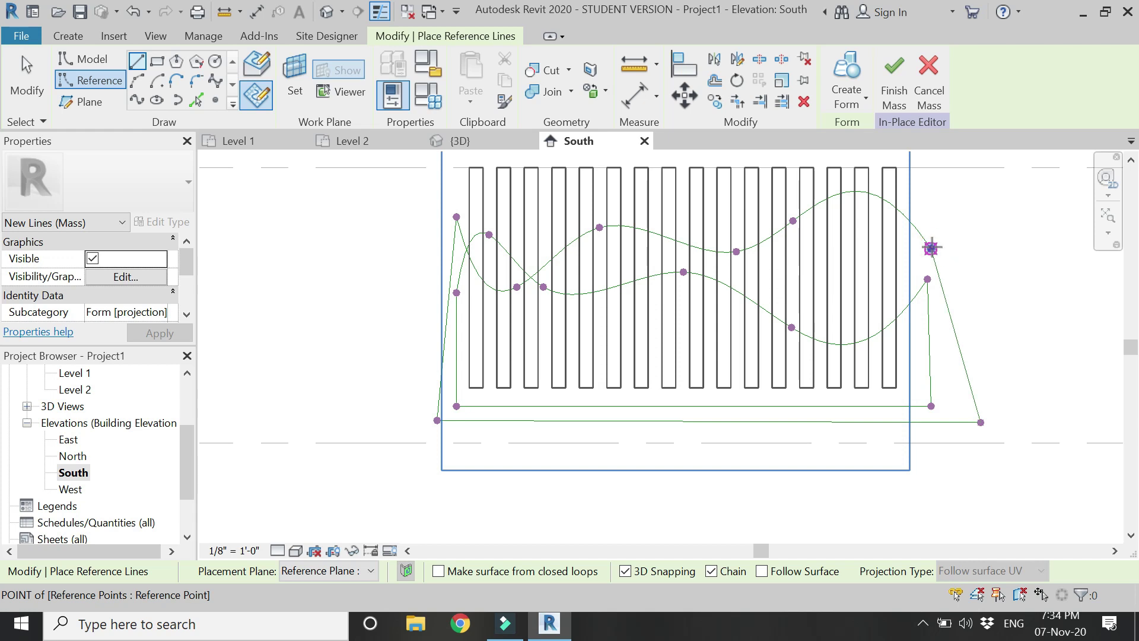
left_click(931, 248)
key("Escape")
key("Escape")
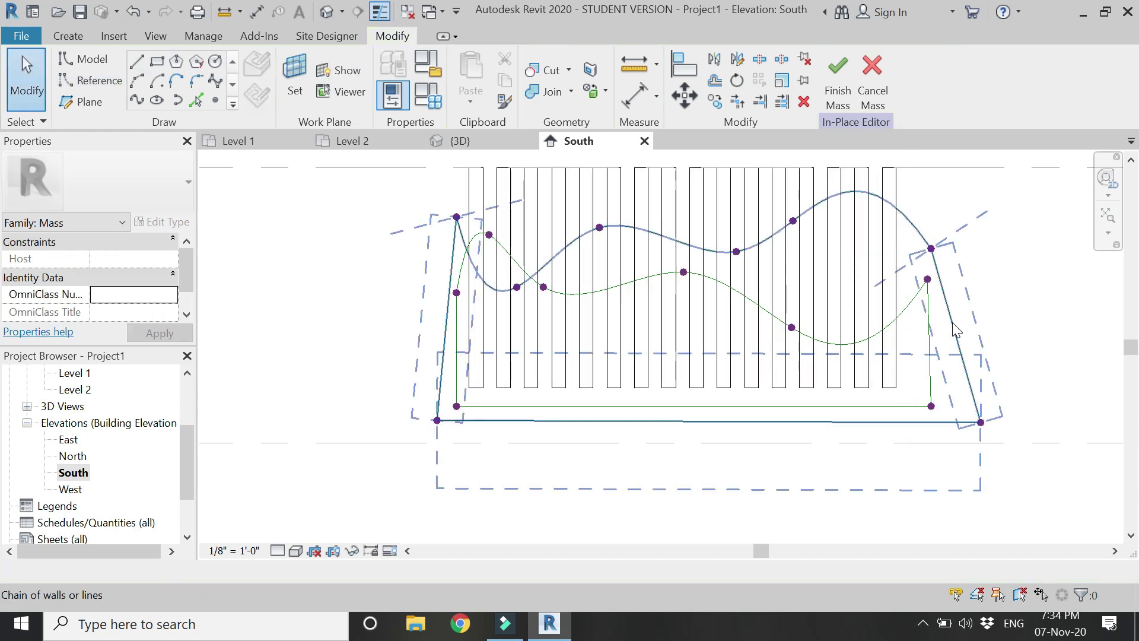
Step: Start another spline reference line and set the work plane to Reference Plane : 3
left_click(90, 82)
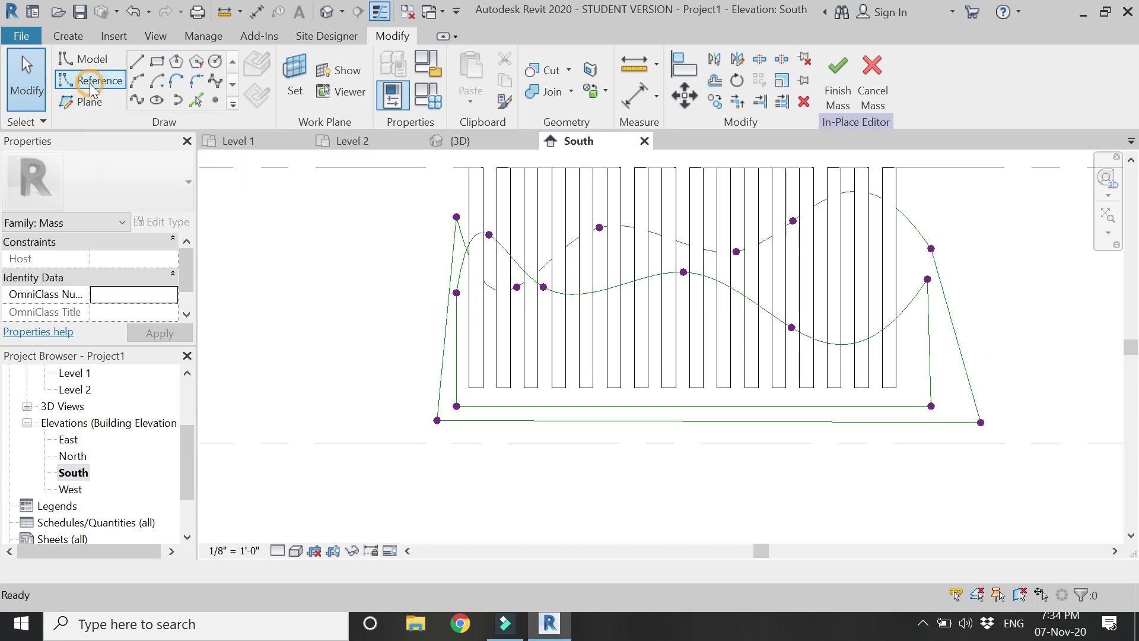
left_click(142, 101)
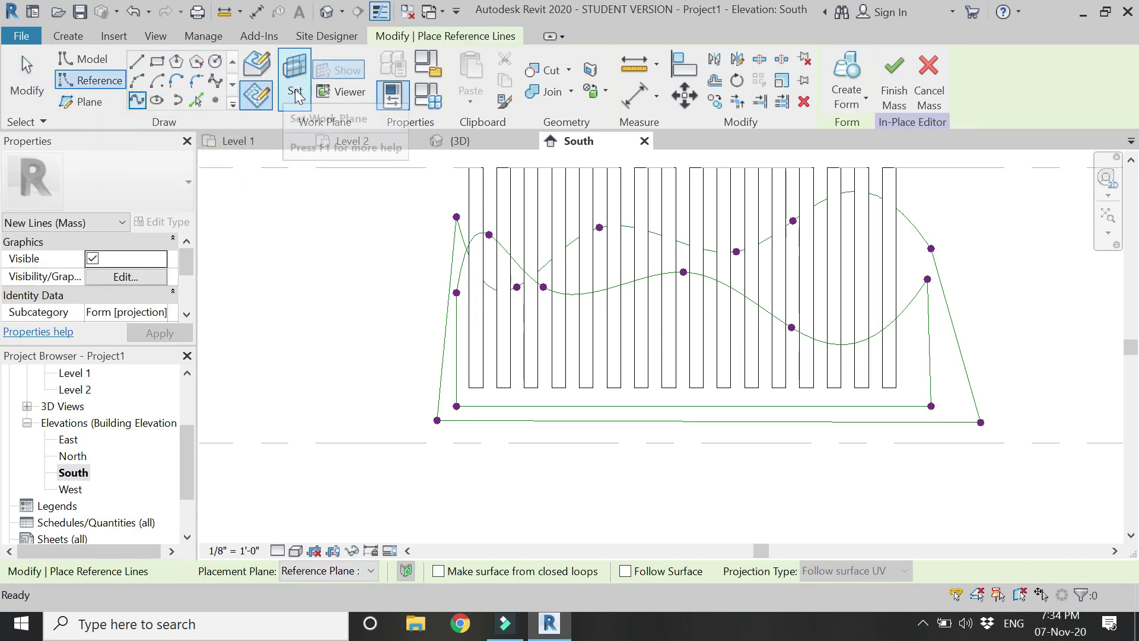
left_click(297, 97)
left_click(783, 169)
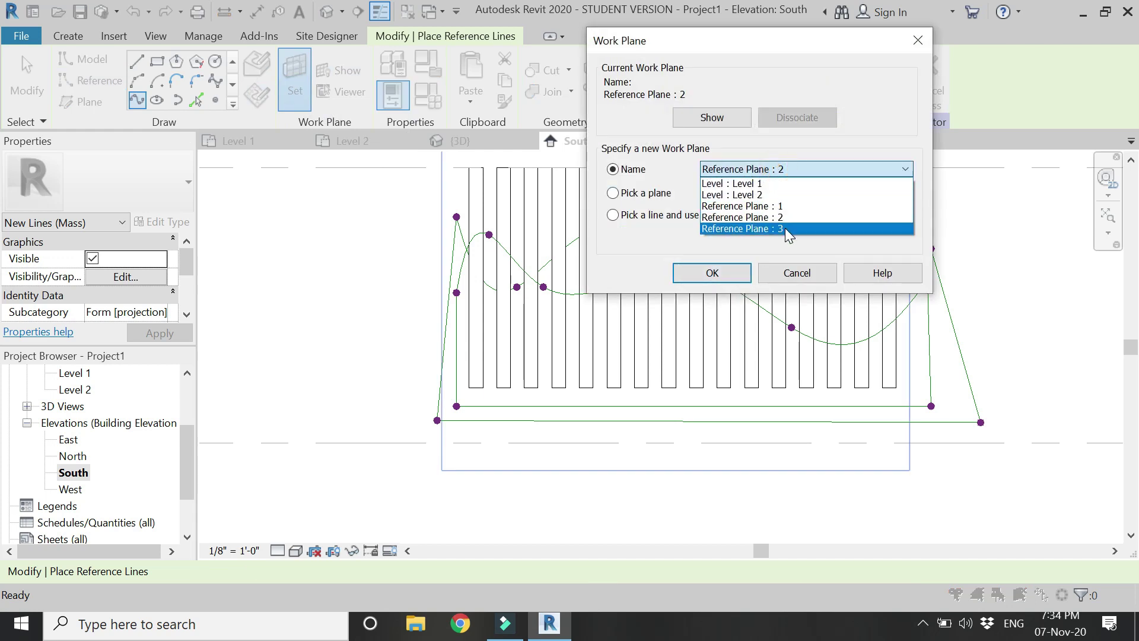
left_click(782, 229)
left_click(730, 273)
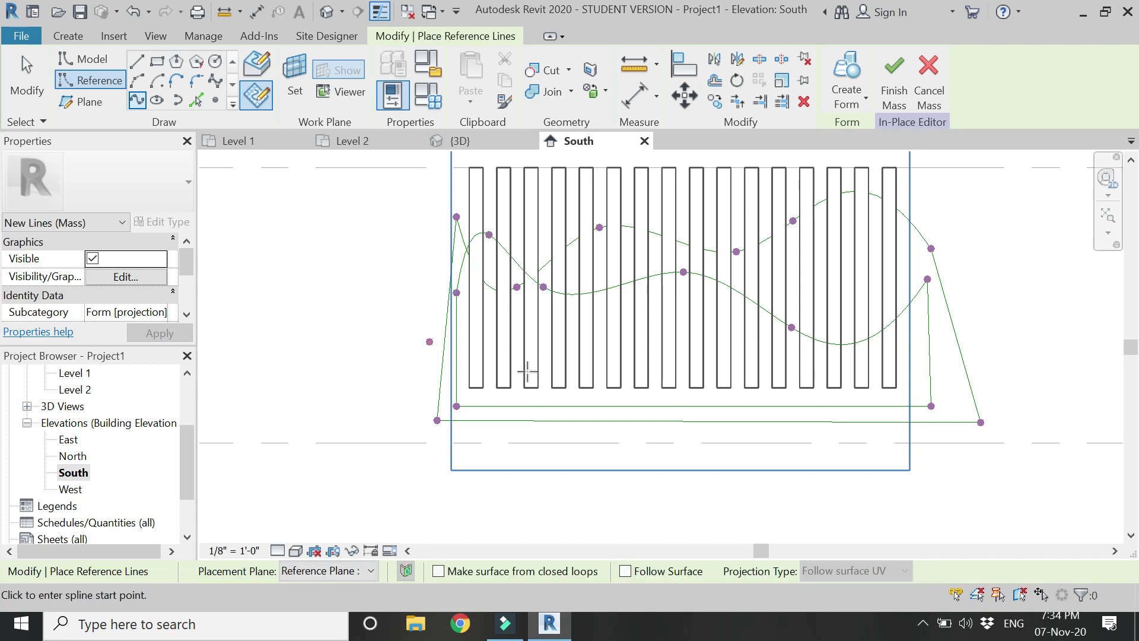
Step: Draw a third wavy spline reference line across the posts, starting low outside the west ends and finishing just beyond the second spline's east end
scroll(527, 371, "up", 2)
scroll(539, 359, "up", 2)
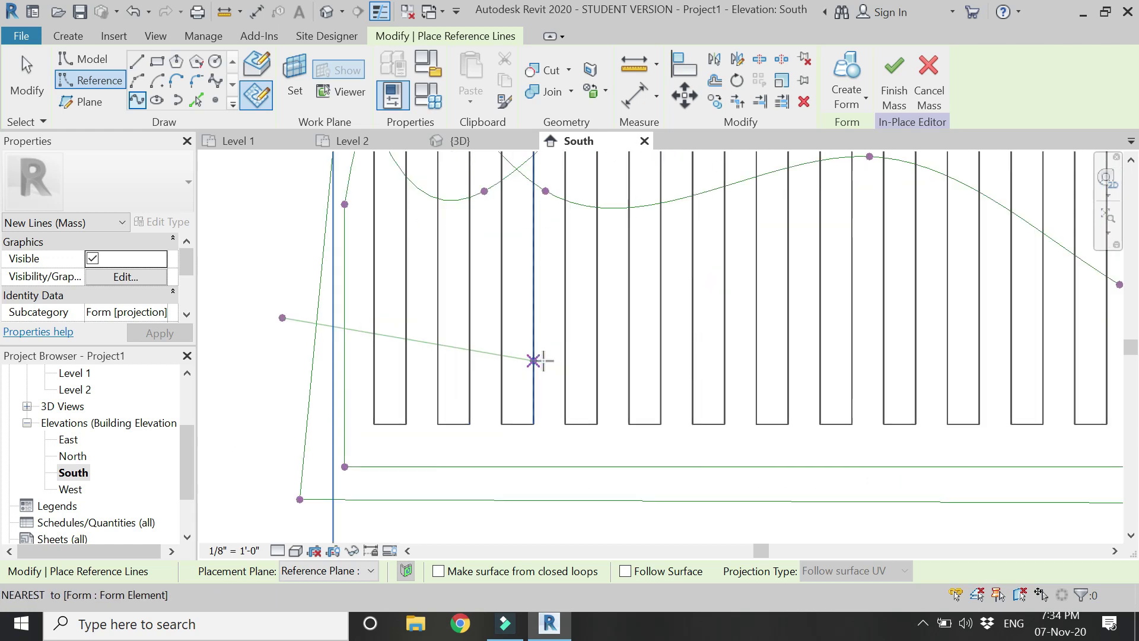
key("Escape")
left_click(545, 360)
scroll(545, 361, "down", 2)
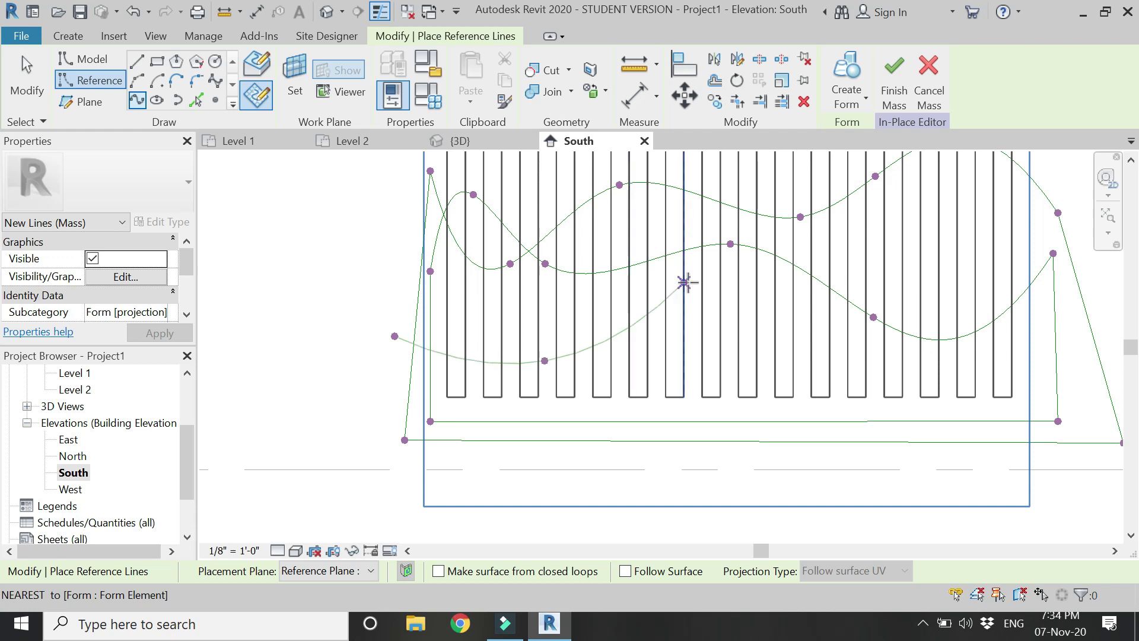
scroll(687, 283, "up", 2)
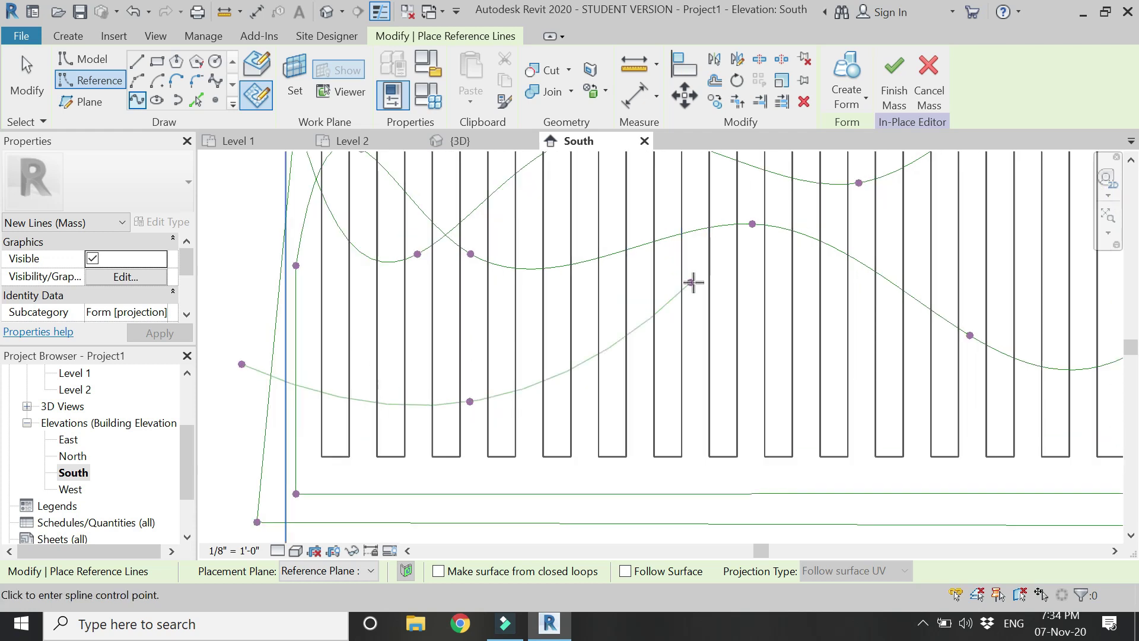
left_click(693, 283)
scroll(443, 295, "down", 2)
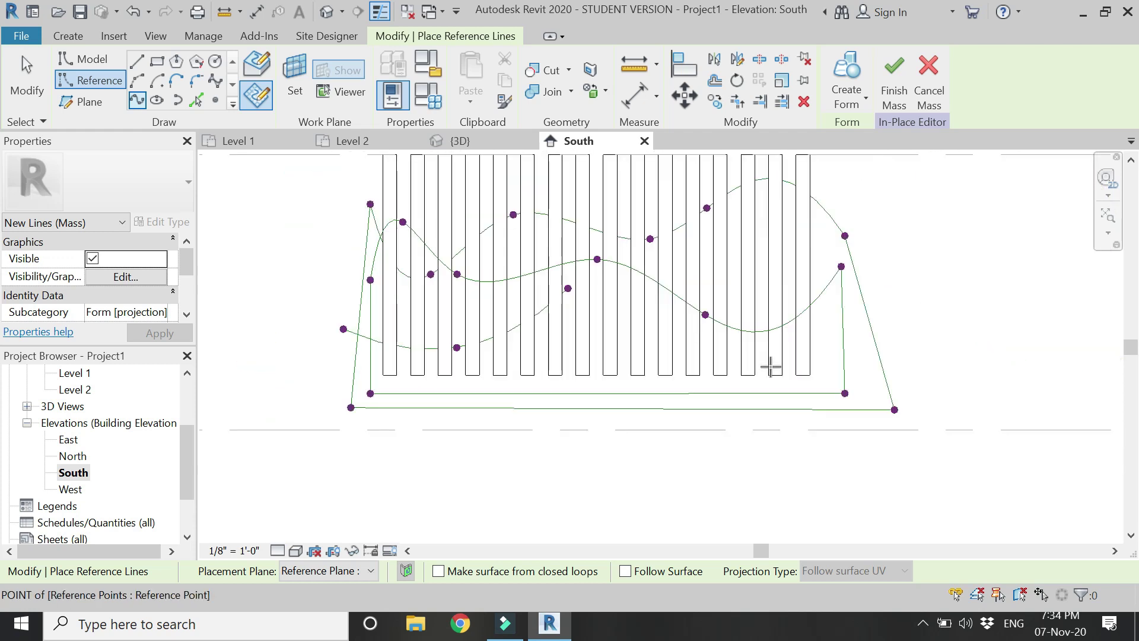
scroll(769, 365, "up", 2)
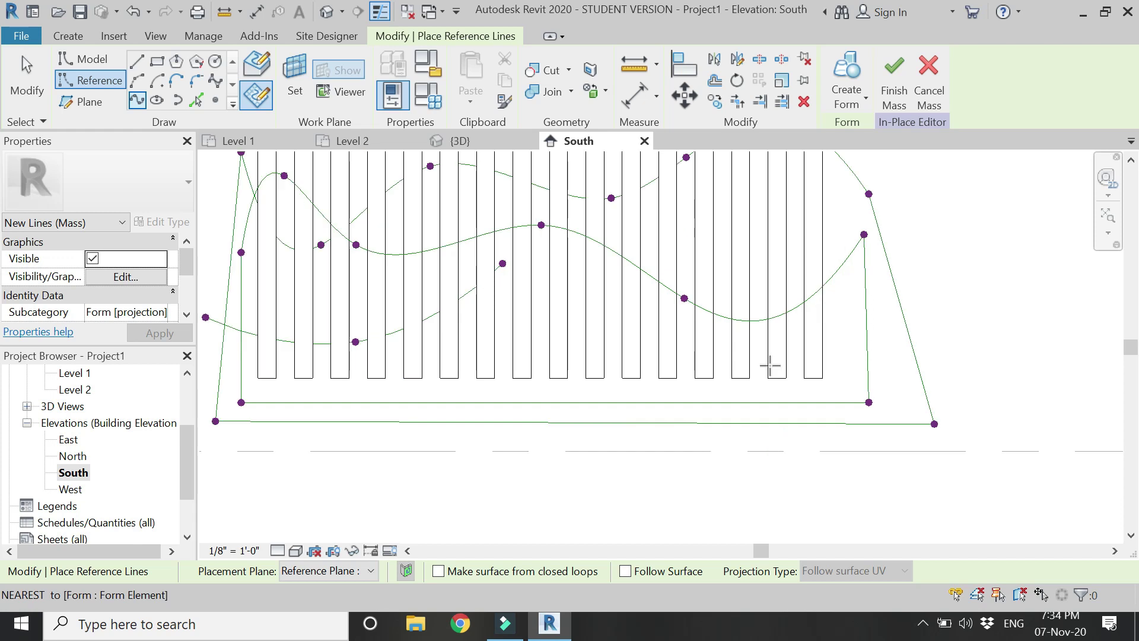
scroll(591, 384, "up", 2)
left_click(593, 387)
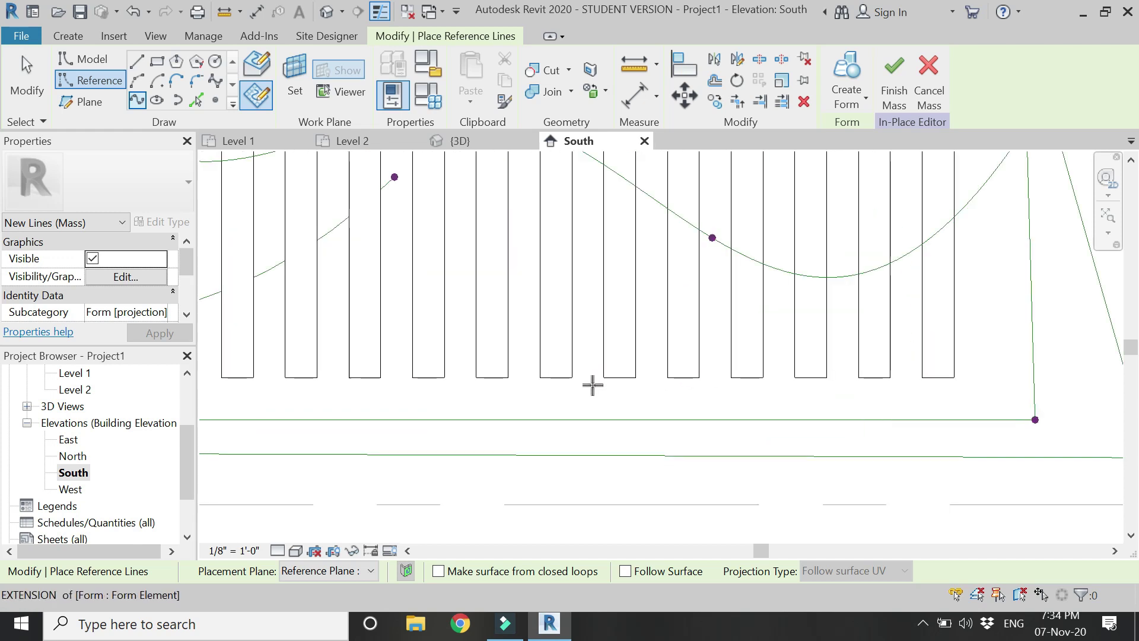
left_click(590, 306)
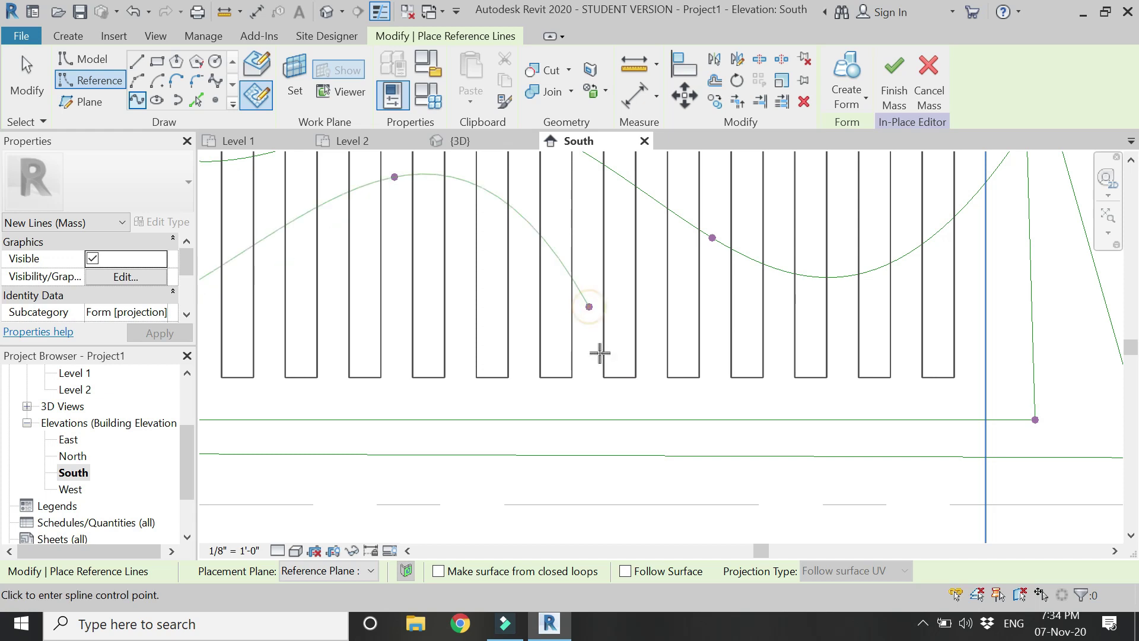
scroll(600, 354, "down", 4)
scroll(707, 275, "up", 2)
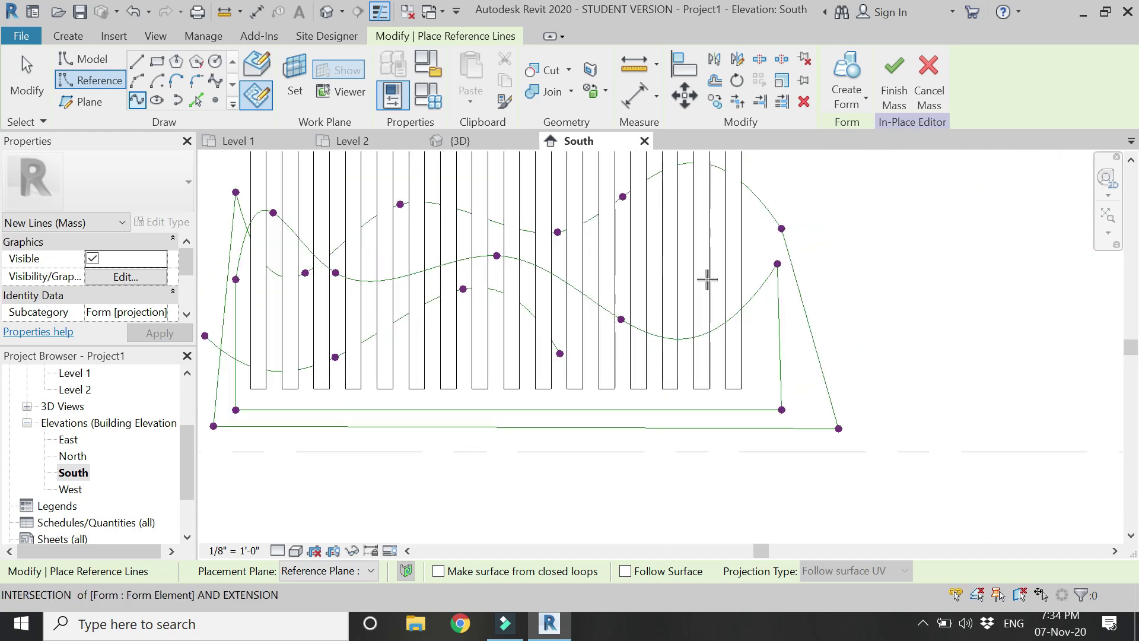
scroll(707, 279, "up", 2)
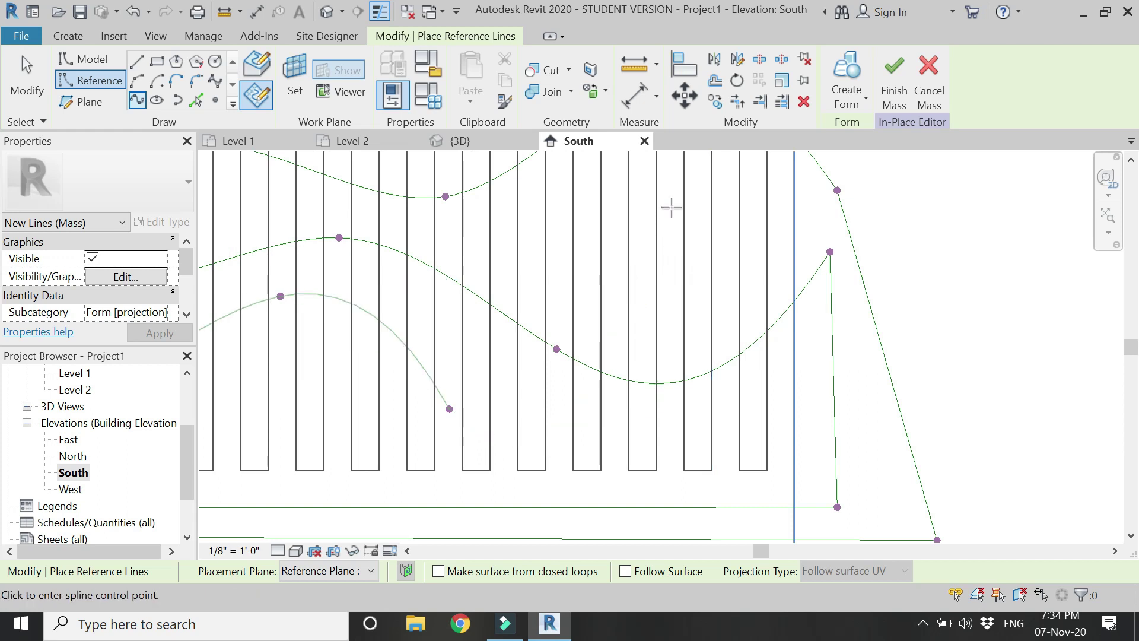
left_click(865, 228)
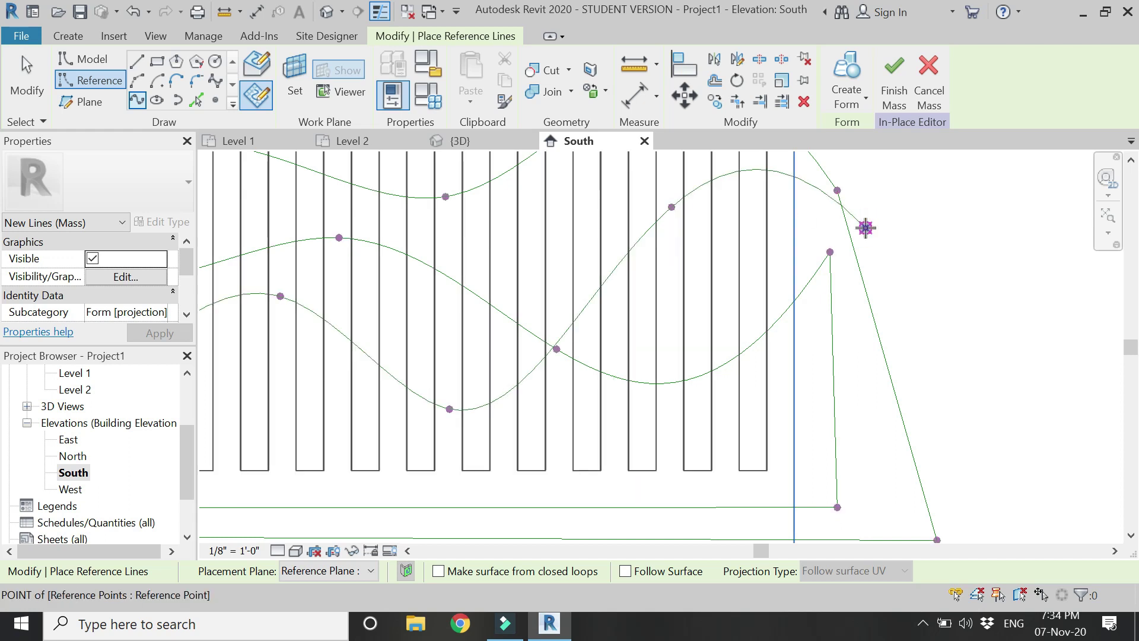
key("Escape")
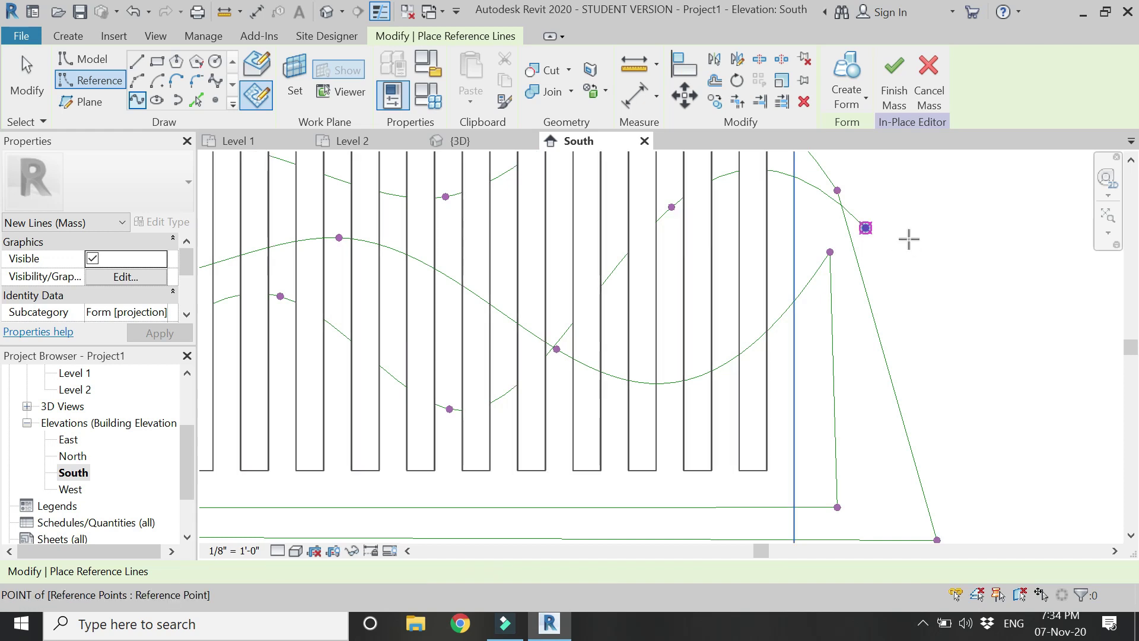
scroll(911, 244, "down", 3)
key("Escape")
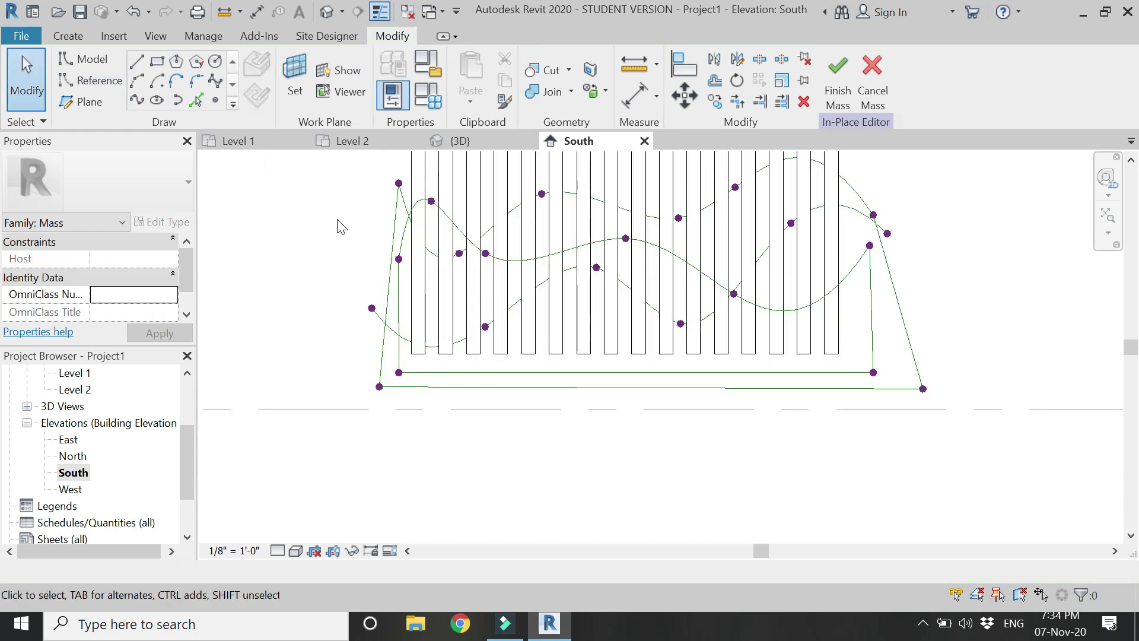
Step: Close the third wavy profile with straight reference lines down from both spline ends and a base line that rises toward the east
scroll(341, 226, "up", 1)
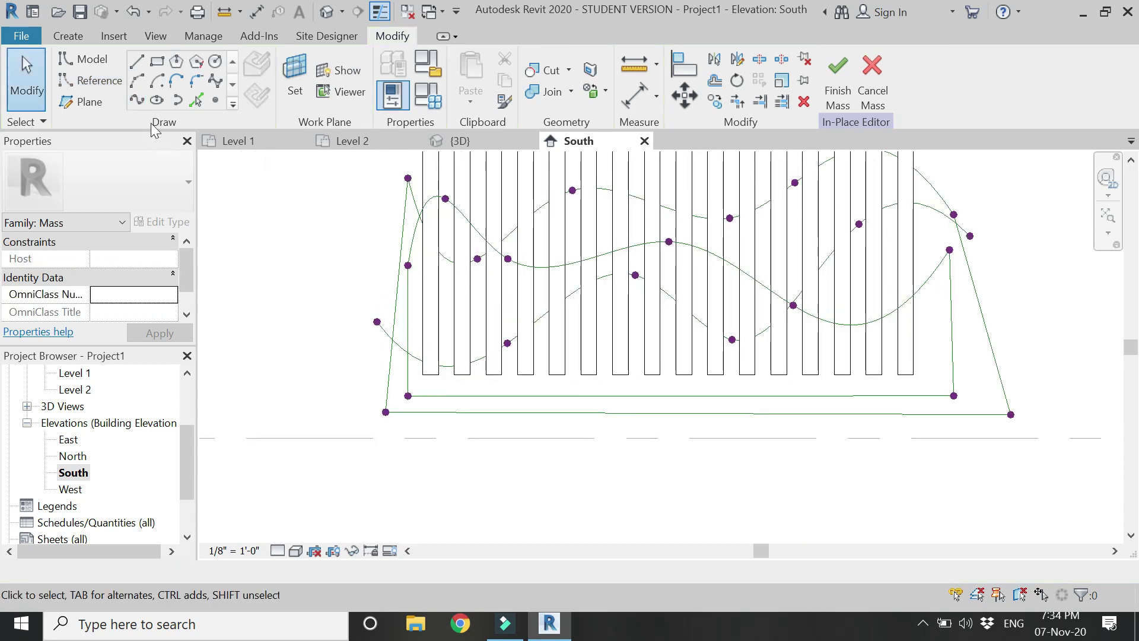
left_click(92, 80)
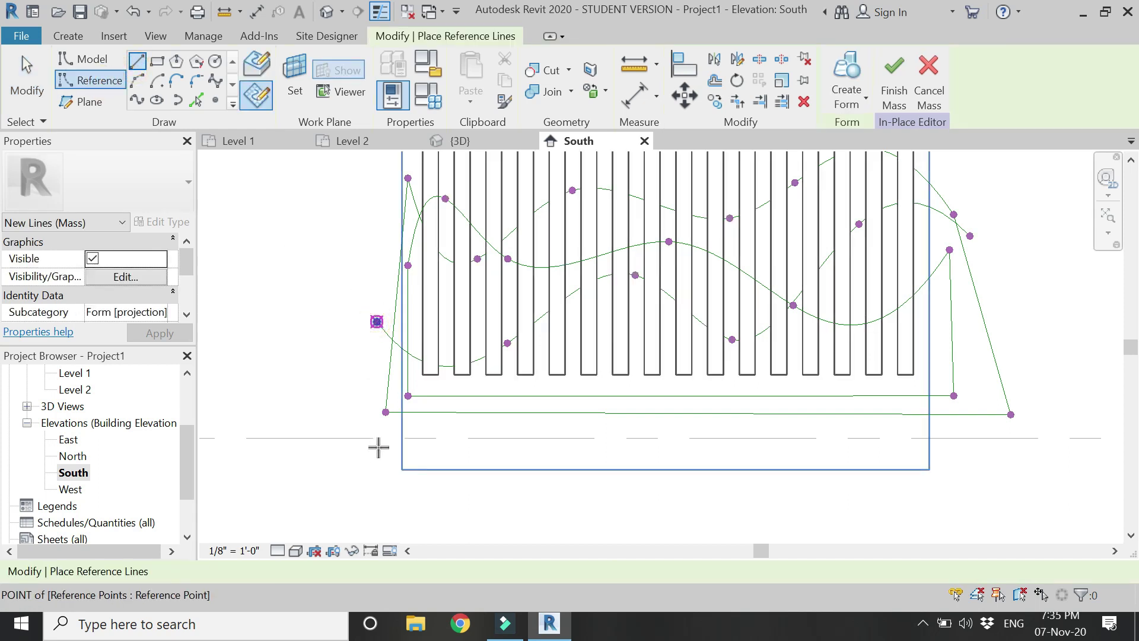
left_click(376, 321)
left_click(378, 447)
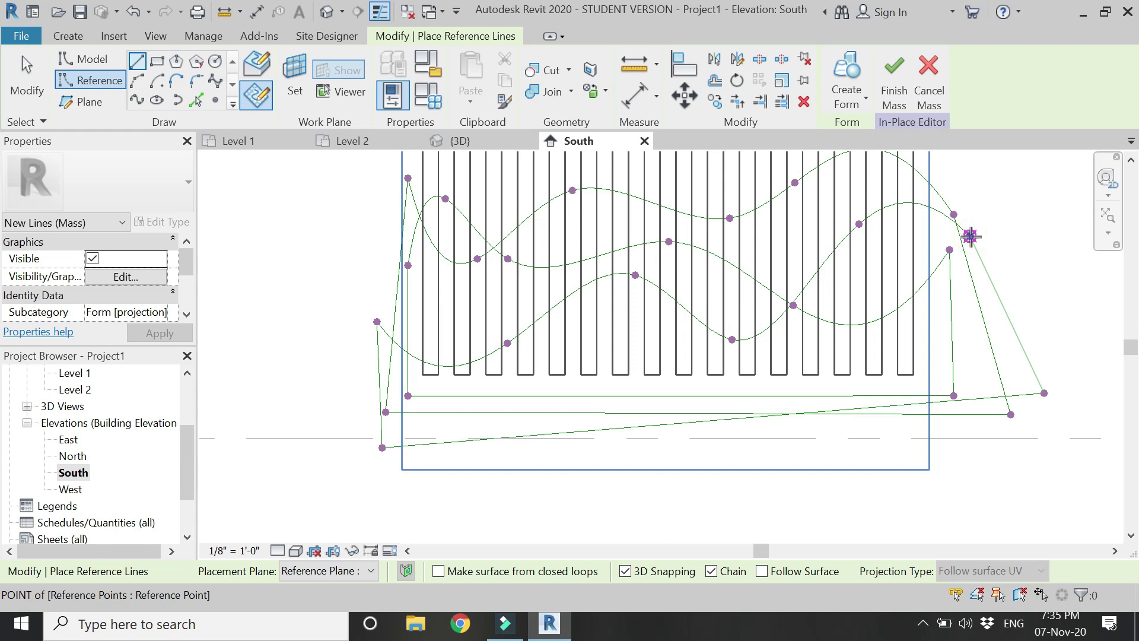
left_click(983, 259)
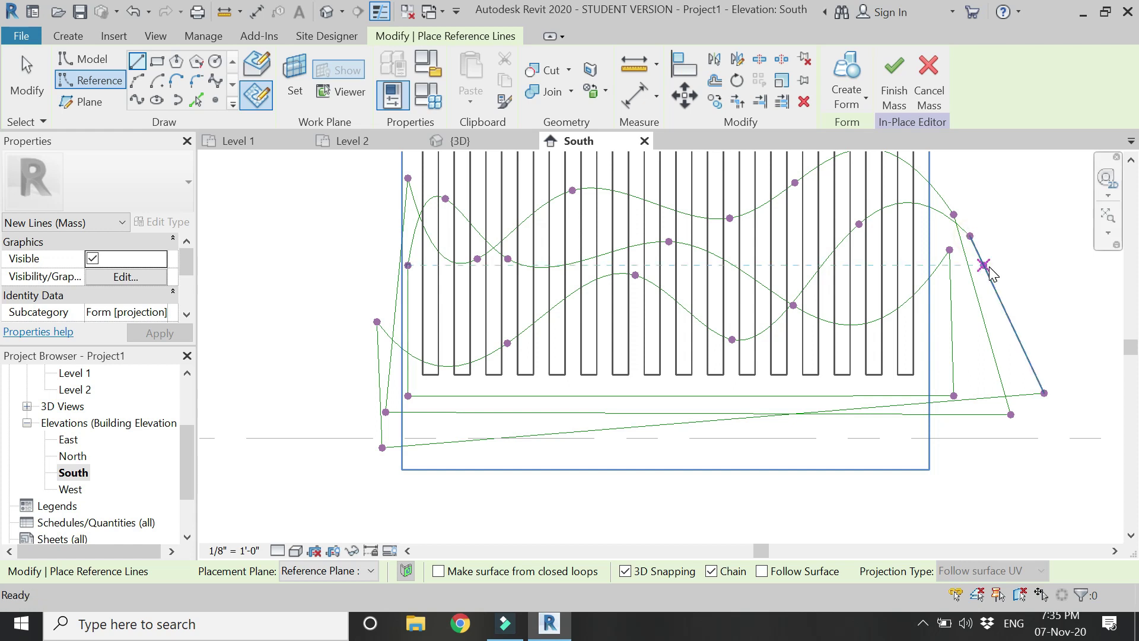
key("Escape")
key("Escape")
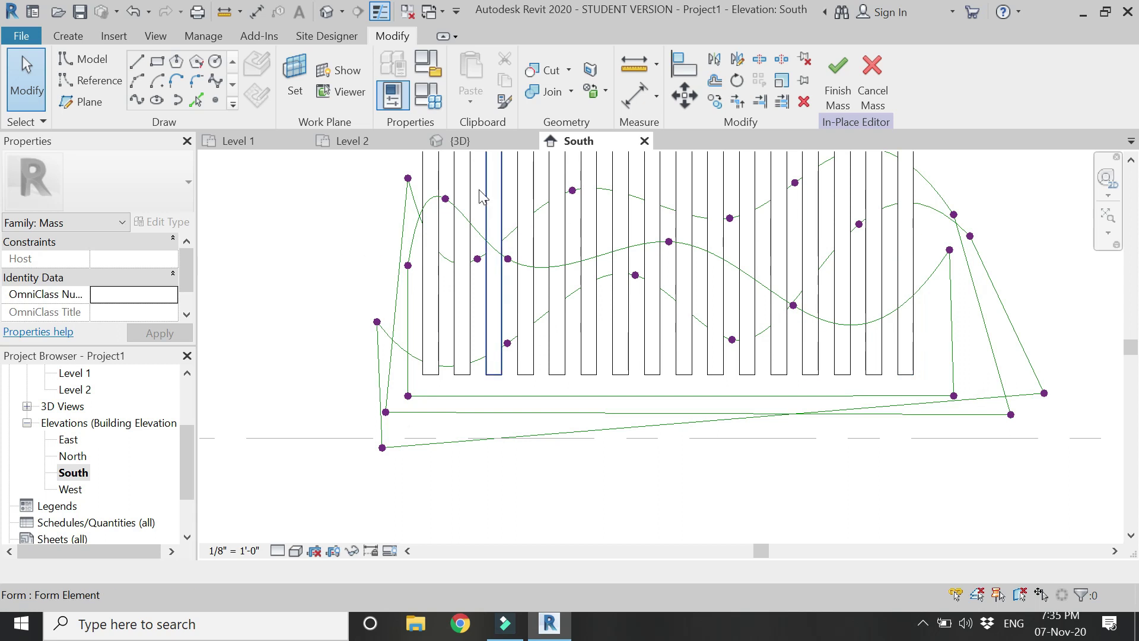
Step: Create a void form in the 3D view from the three closed wavy profile chains to cut the undersides of the posts
left_click(448, 142)
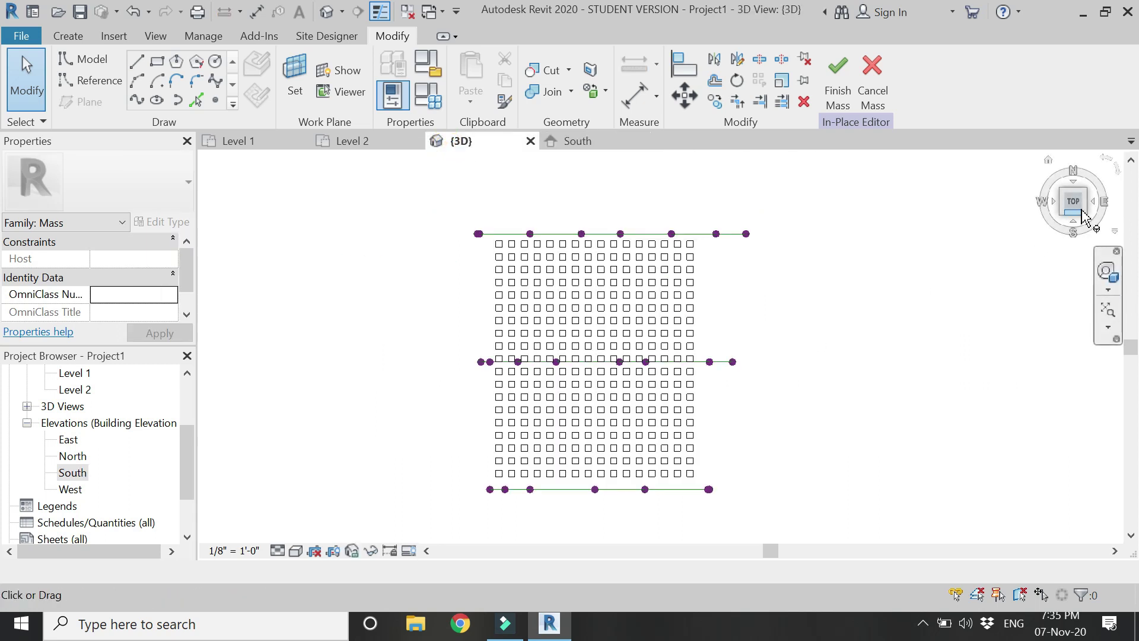
left_click(1085, 213)
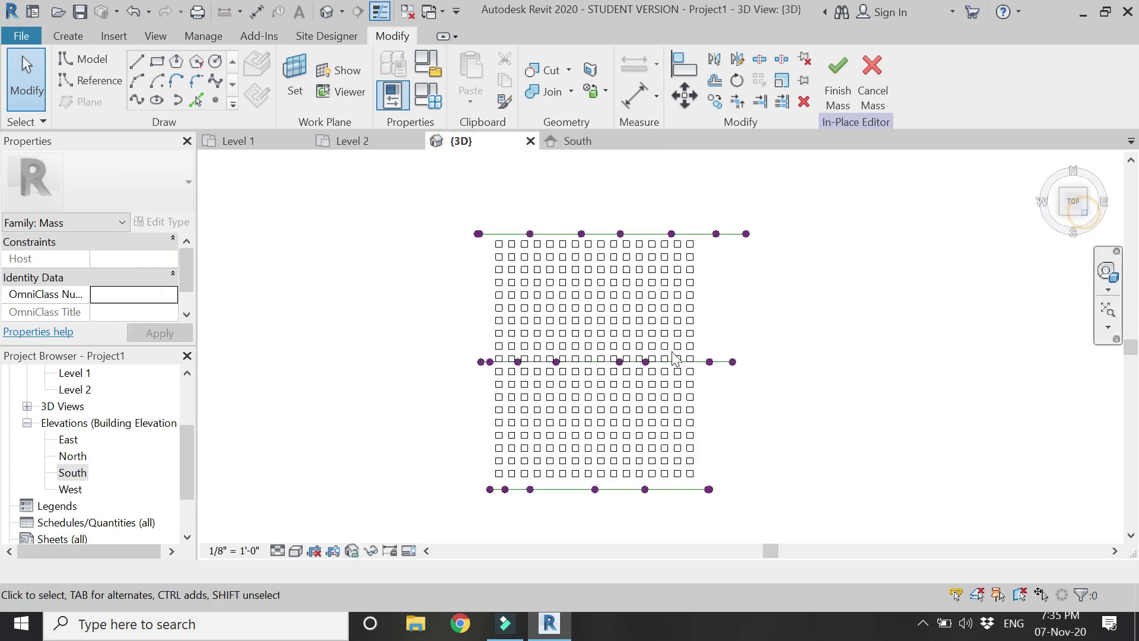
scroll(665, 343, "up", 8)
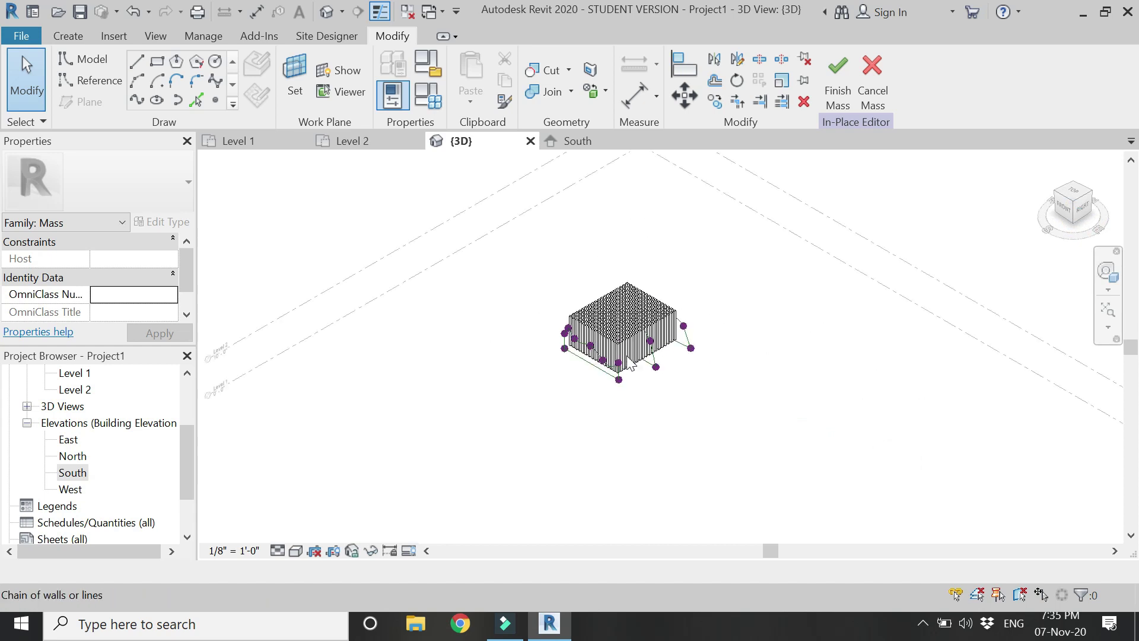
key("Tab")
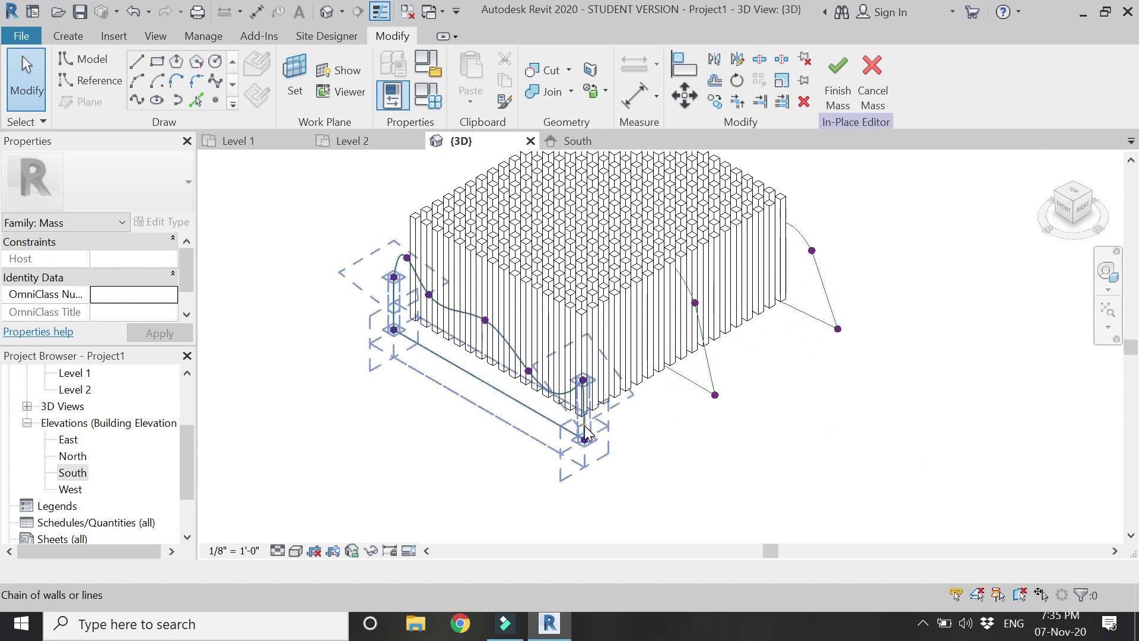
left_click(596, 442)
left_click(822, 287, "ctrl")
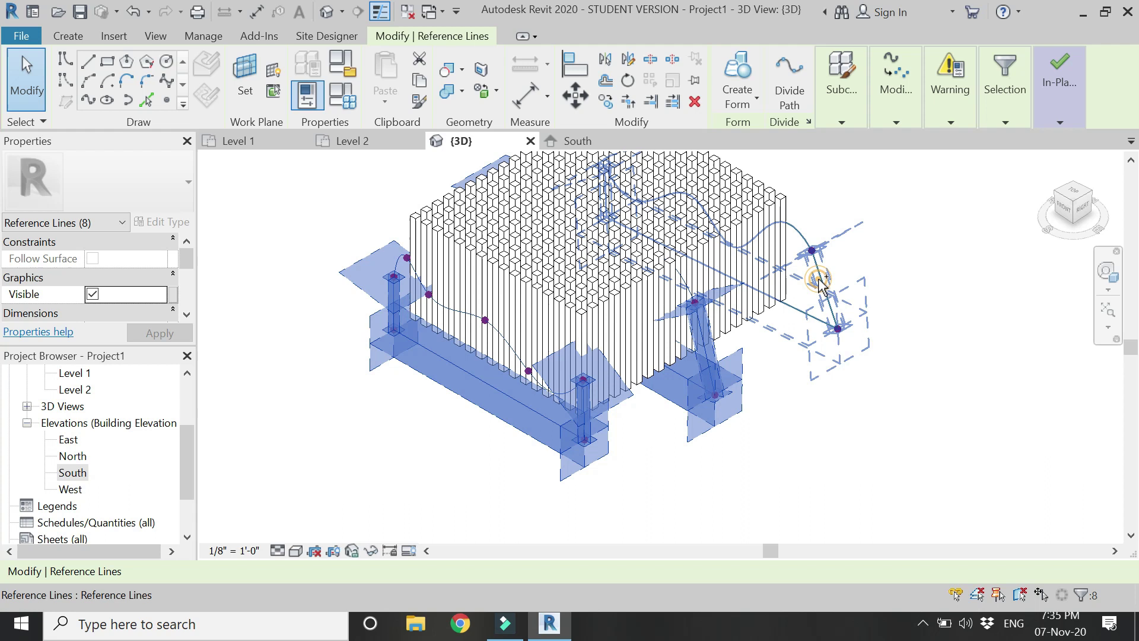
scroll(831, 261, "up", 1)
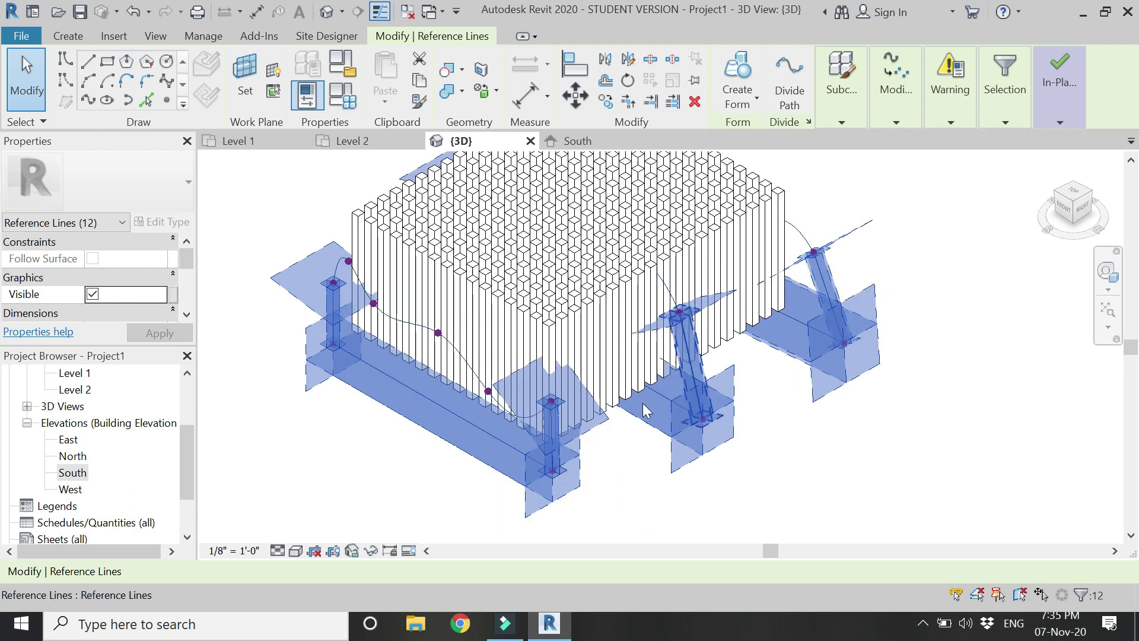
left_click(737, 94)
left_click(756, 171)
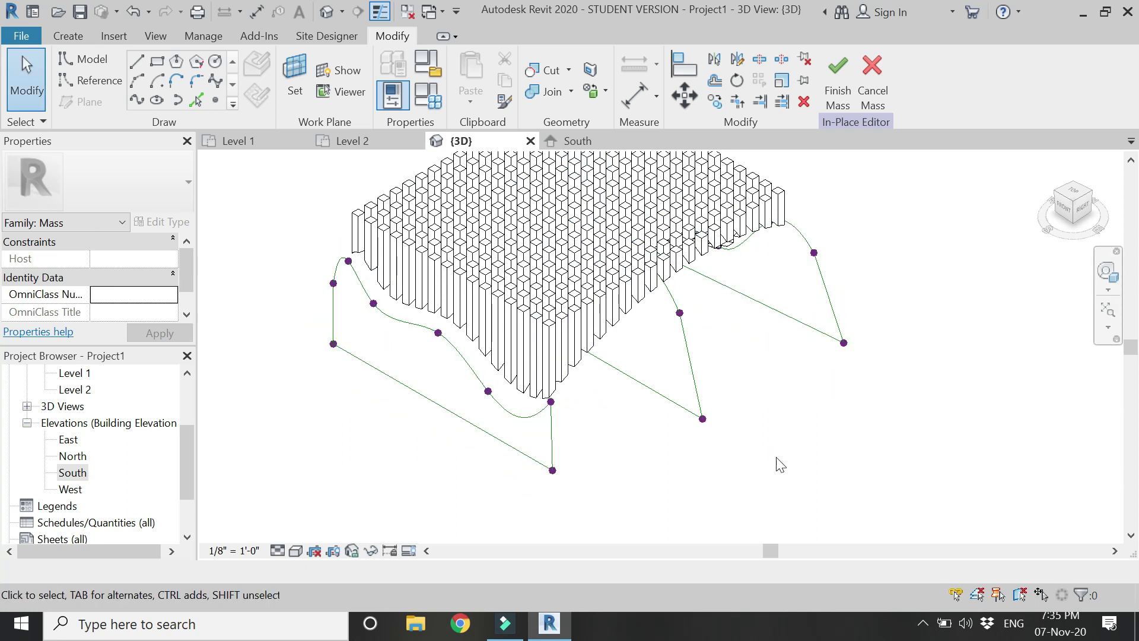
Step: Finish the in-place mass, dismissing its warning, and inspect the wavy underside of the cut posts from a low angle in 3D
left_click(842, 76)
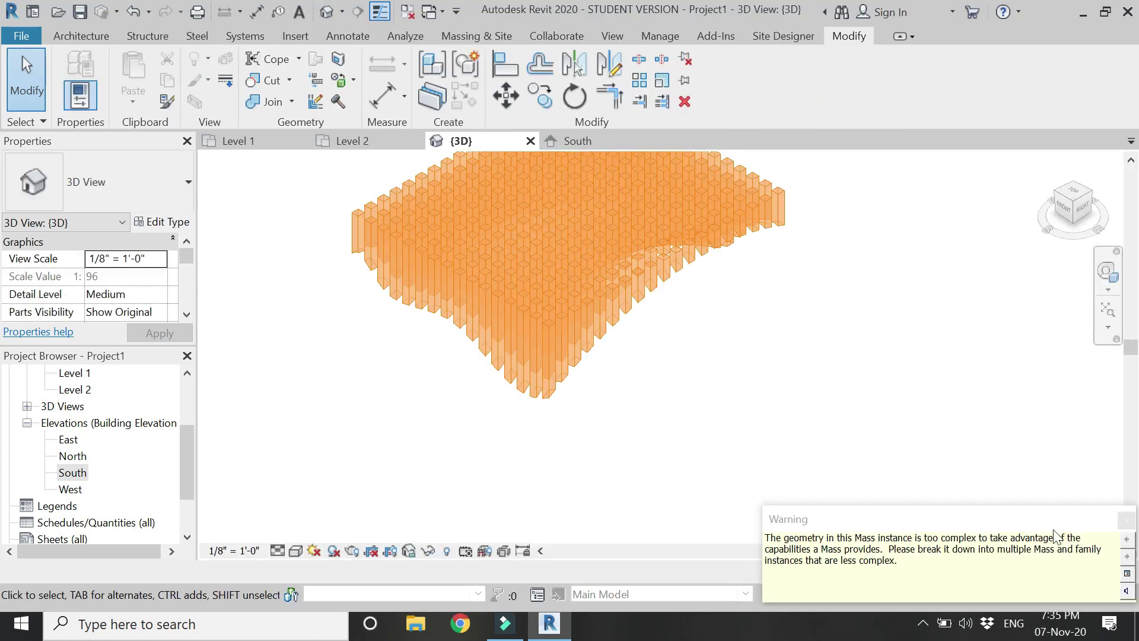
left_click(1127, 521)
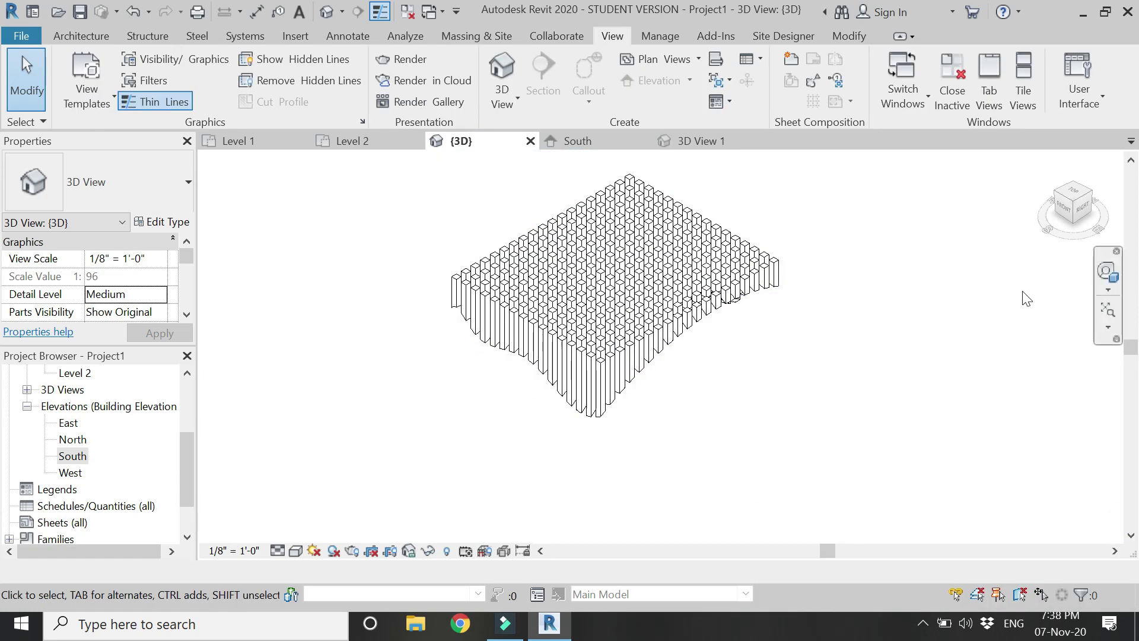
left_click(1108, 272)
left_click_drag(738, 264, 620, 285)
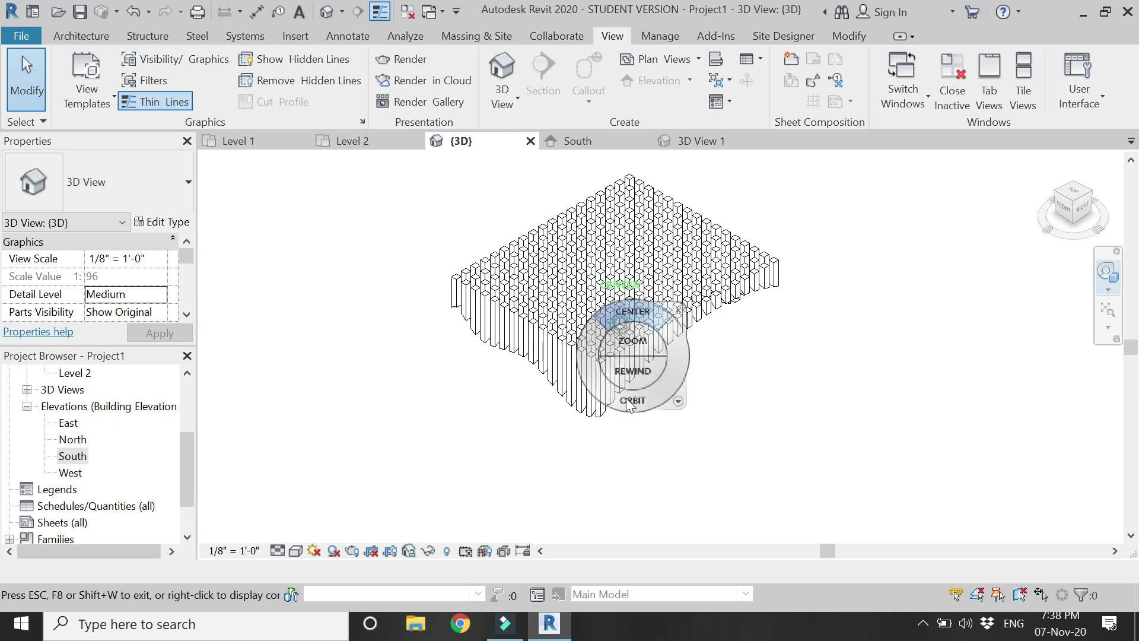
left_click_drag(631, 405, 3, 371)
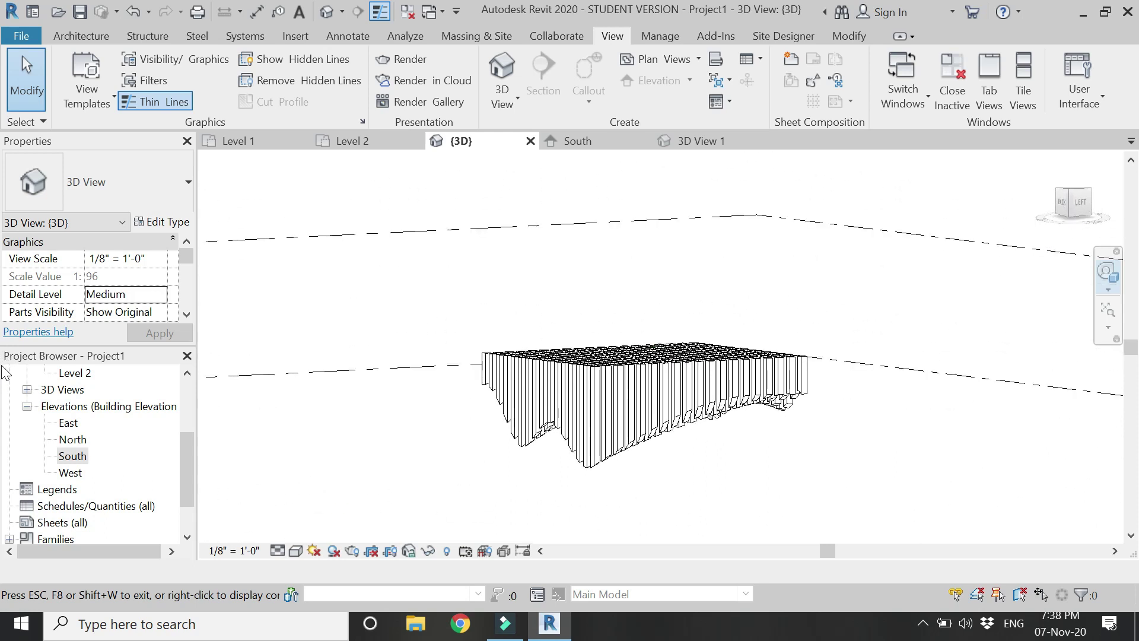
key("Escape")
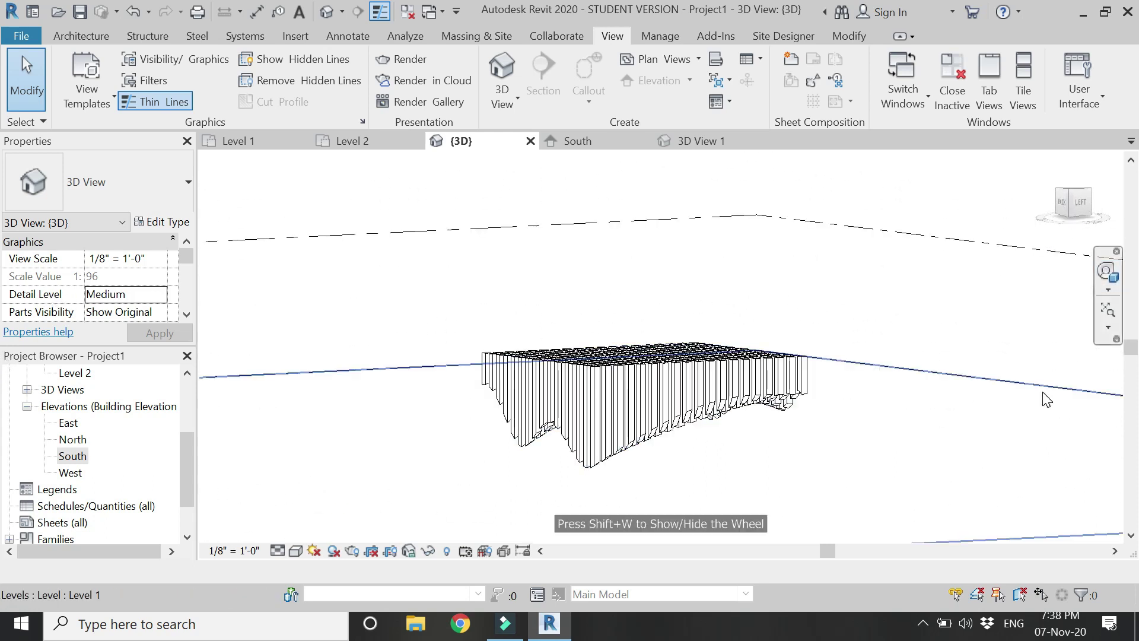